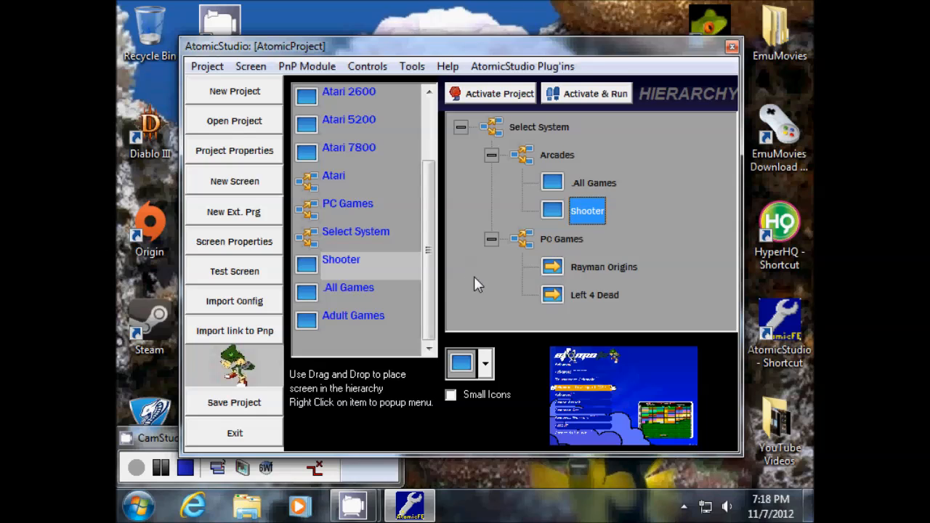
- Place the Atari screen under Select System beside Arcades and PC Games
{"action": "mouse_move", "coordinate": [430, 269]}
{"action": "left_mouse_down"}
{"action": "mouse_move", "coordinate": [439, 187]}
{"action": "mouse_move", "coordinate": [441, 269]}
{"action": "left_mouse_up"}
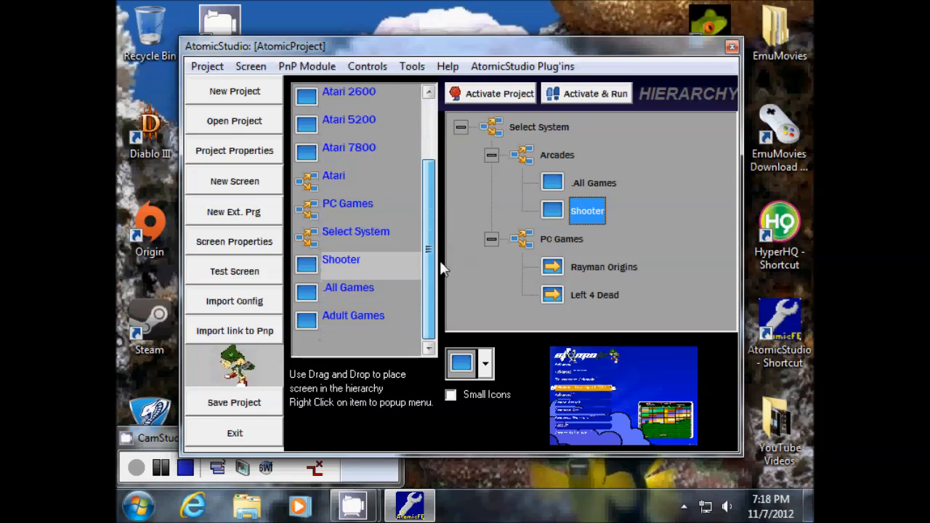
{"action": "left_click", "coordinate": [320, 178]}
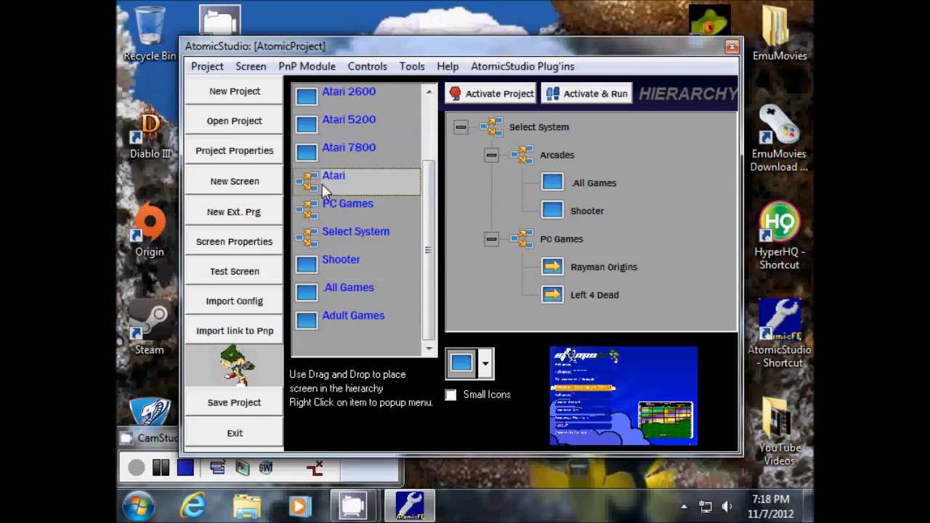
{"action": "left_click", "coordinate": [492, 239]}
{"action": "left_click", "coordinate": [493, 154]}
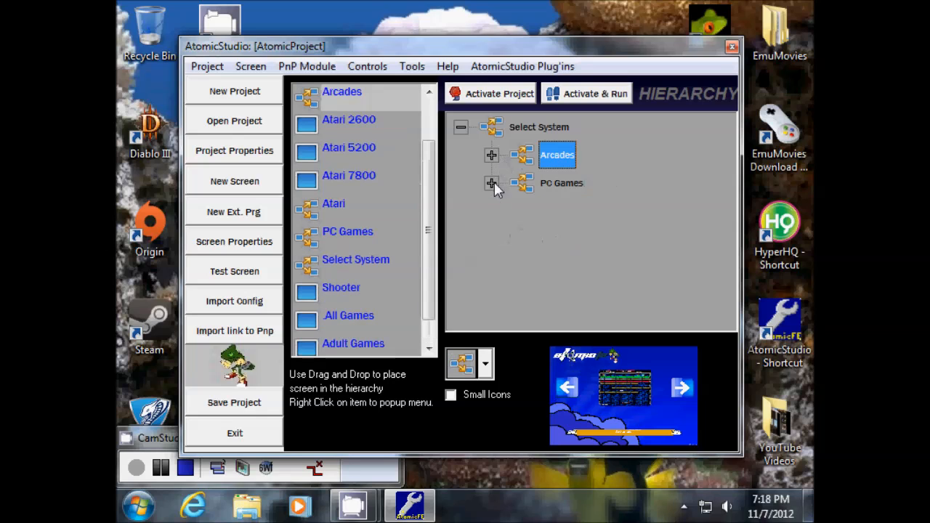
{"action": "scroll", "coordinate": [429, 218], "scroll_direction": "down", "scroll_amount": 1}
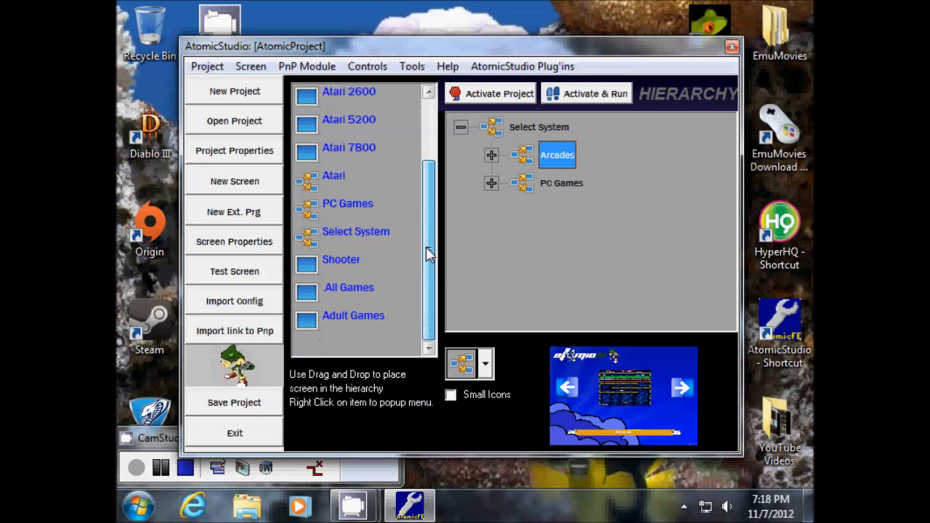
{"action": "left_click", "coordinate": [314, 180]}
{"action": "left_click_drag", "start_coordinate": [314, 180], "coordinate": [524, 132]}
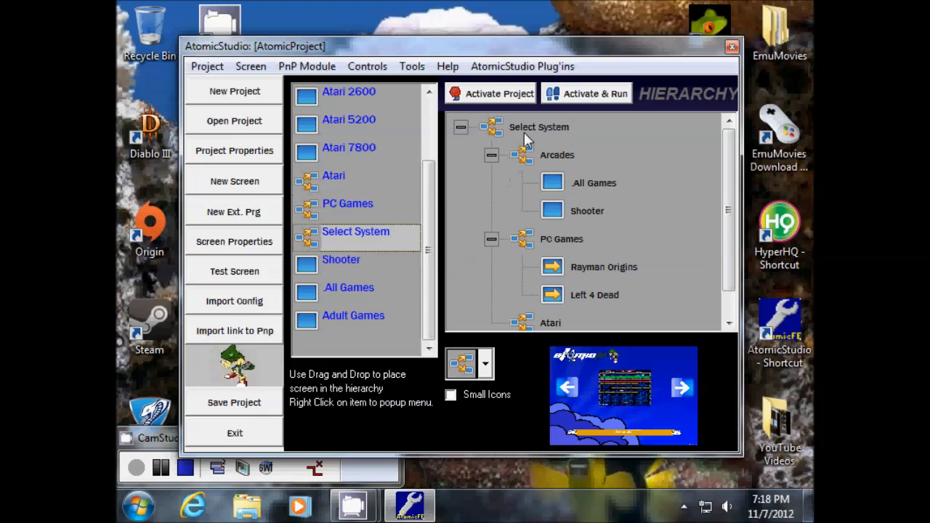
{"action": "left_click", "coordinate": [492, 157]}
{"action": "left_click", "coordinate": [491, 183]}
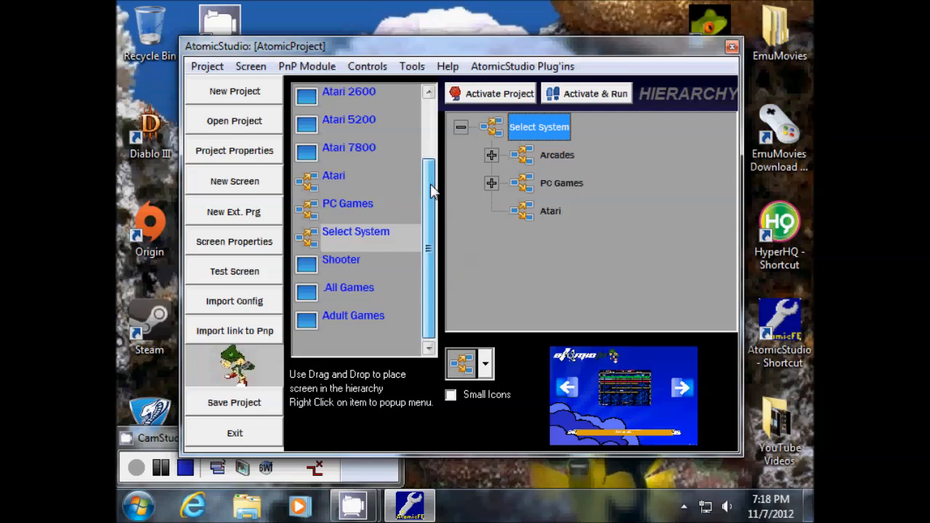
- Move Atari 2600, Atari 5200 and Atari 7800 into the Atari group, then collapse it
{"action": "left_click_drag", "start_coordinate": [431, 189], "coordinate": [391, 145]}
{"action": "left_click_drag", "start_coordinate": [326, 158], "coordinate": [574, 221]}
{"action": "left_click_drag", "start_coordinate": [341, 182], "coordinate": [550, 224]}
{"action": "left_click_drag", "start_coordinate": [346, 207], "coordinate": [546, 214]}
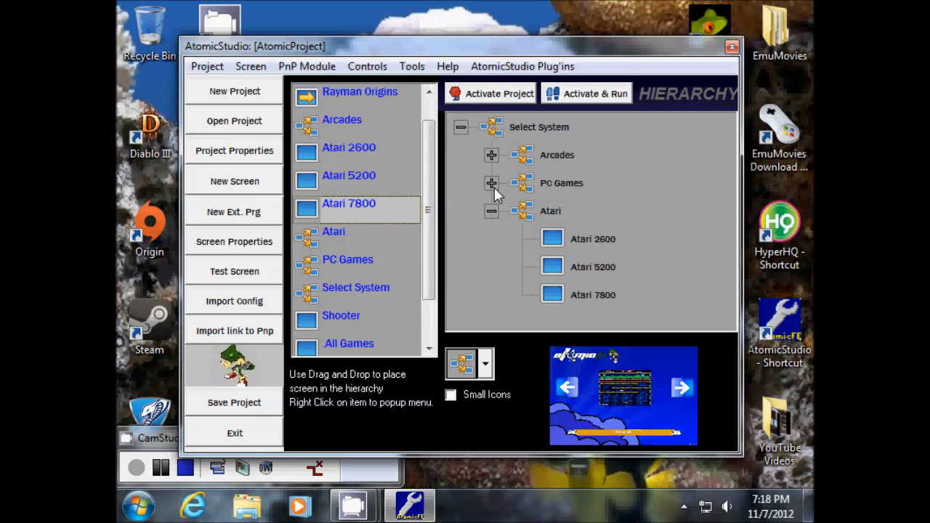
{"action": "left_click", "coordinate": [492, 211]}
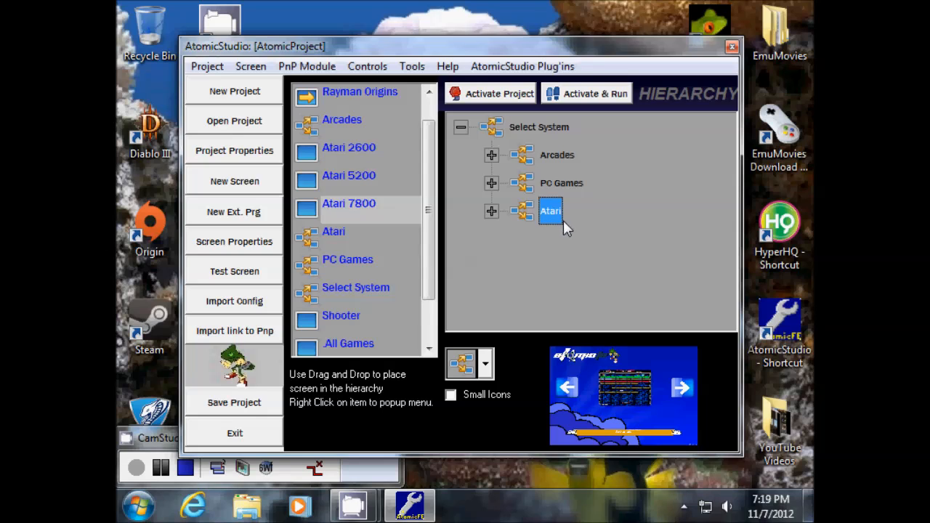
- Expand the Atari and Arcades branches of the hierarchy
{"action": "left_click", "coordinate": [491, 211]}
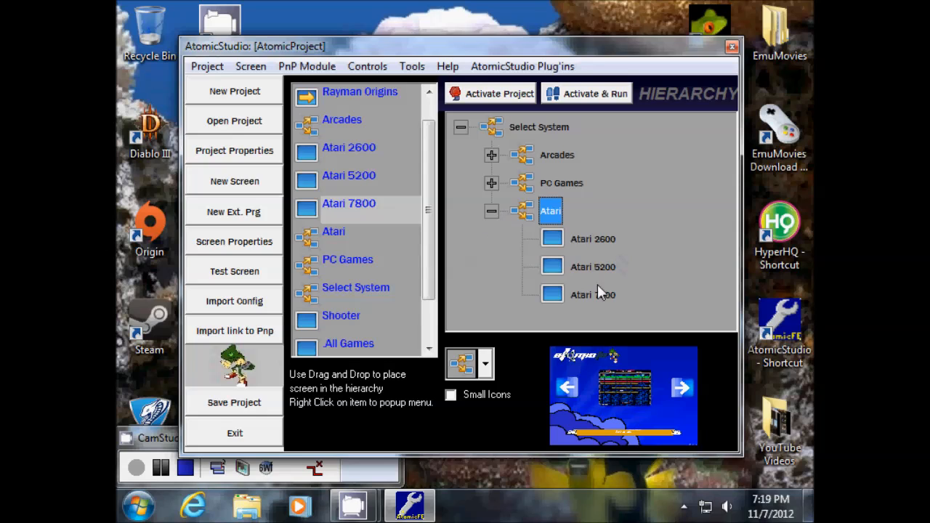
{"action": "left_click", "coordinate": [491, 212]}
{"action": "left_click", "coordinate": [492, 212]}
{"action": "left_click", "coordinate": [492, 156]}
- Select Atari 7800, Atari 2600 and Atari 5200 in turn to inspect each console screen
{"action": "left_click_drag", "start_coordinate": [432, 213], "coordinate": [438, 254]}
{"action": "left_click_drag", "start_coordinate": [731, 237], "coordinate": [719, 296]}
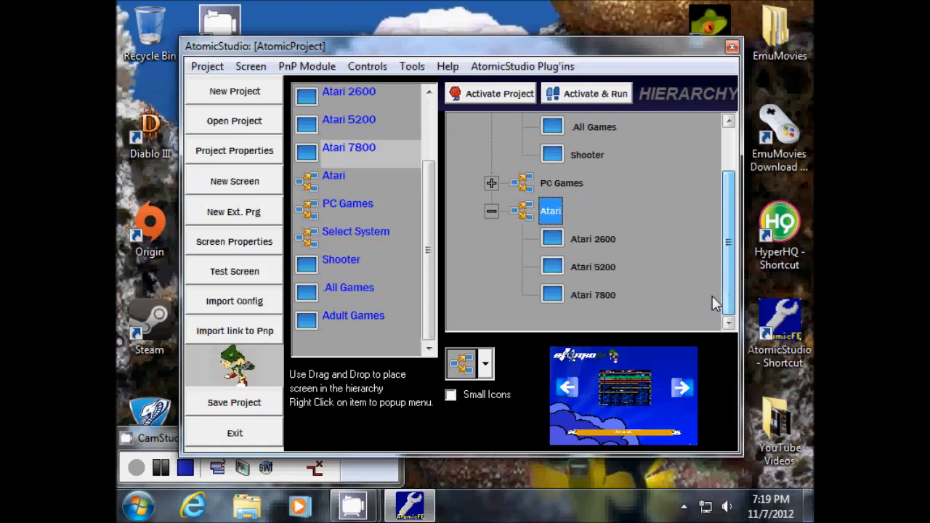
{"action": "left_click", "coordinate": [580, 296]}
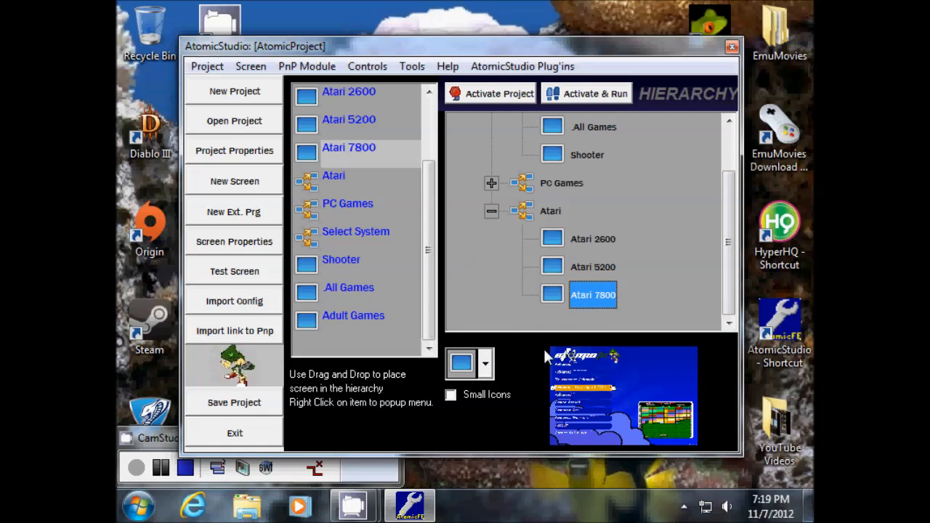
{"action": "left_click", "coordinate": [586, 242]}
{"action": "left_click", "coordinate": [583, 268]}
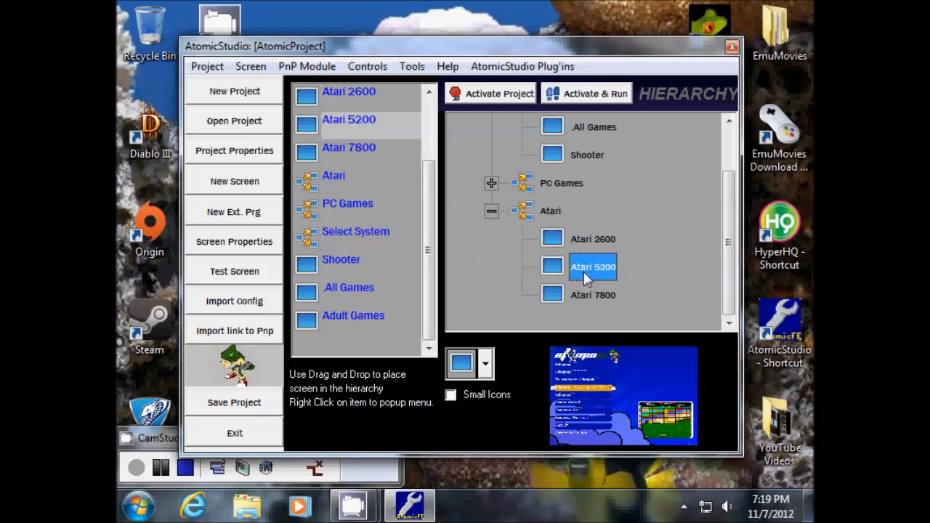
{"action": "left_click", "coordinate": [580, 294]}
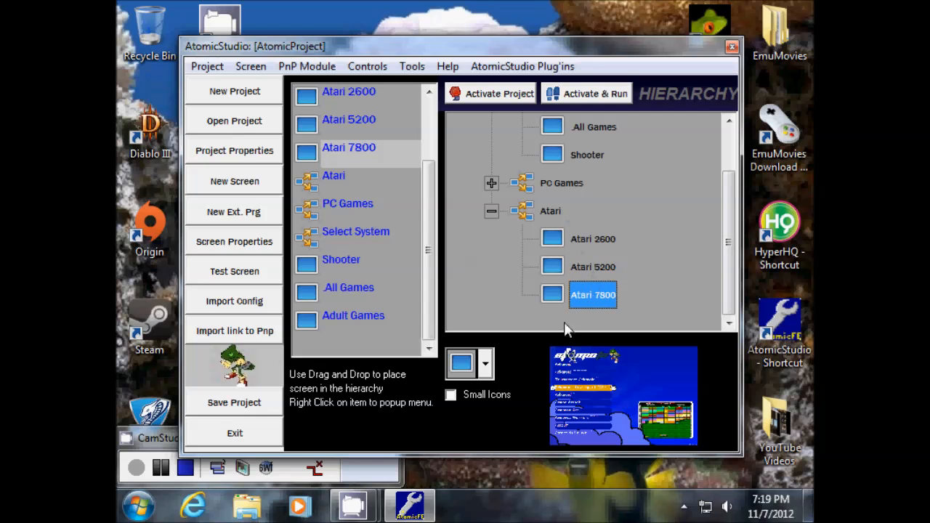
- Give Atari 7800 its console picture icon from the icon list
{"action": "left_click", "coordinate": [485, 365]}
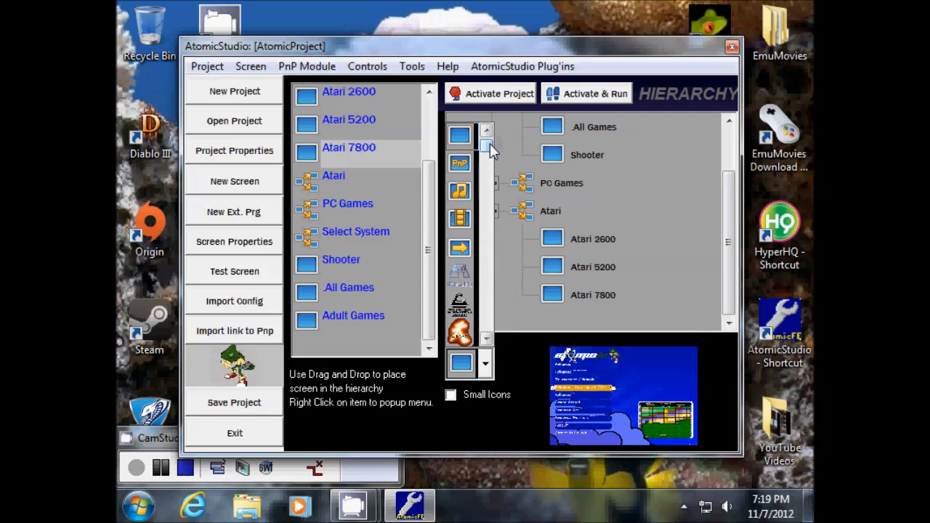
{"action": "left_click_drag", "start_coordinate": [490, 147], "coordinate": [491, 178]}
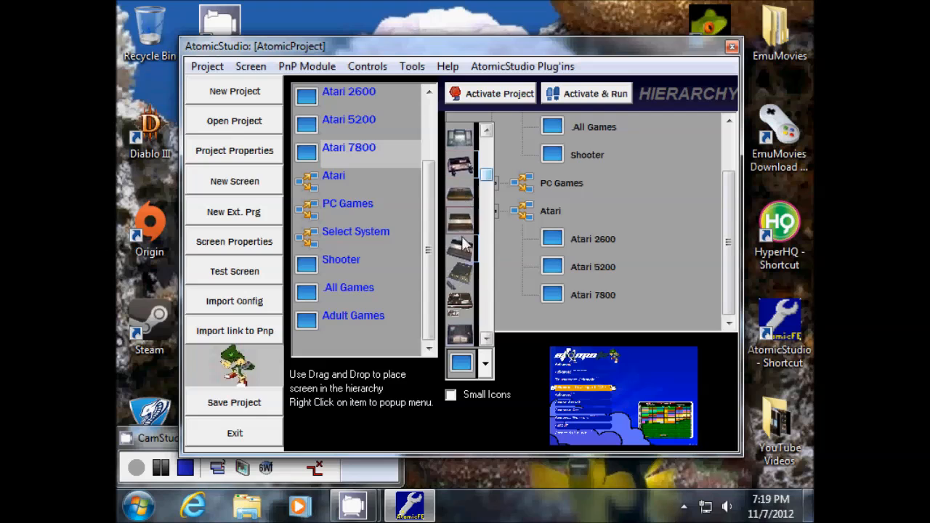
{"action": "mouse_move", "coordinate": [488, 178]}
{"action": "left_mouse_down"}
{"action": "mouse_move", "coordinate": [486, 198]}
{"action": "mouse_move", "coordinate": [489, 156]}
{"action": "mouse_move", "coordinate": [490, 209]}
{"action": "mouse_move", "coordinate": [489, 144]}
{"action": "mouse_move", "coordinate": [490, 173]}
{"action": "left_mouse_up"}
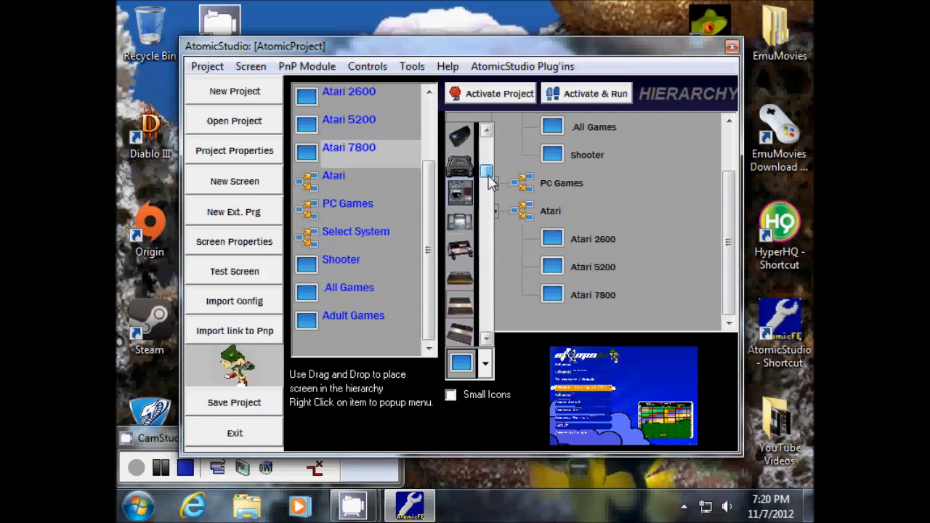
{"action": "left_click", "coordinate": [457, 334]}
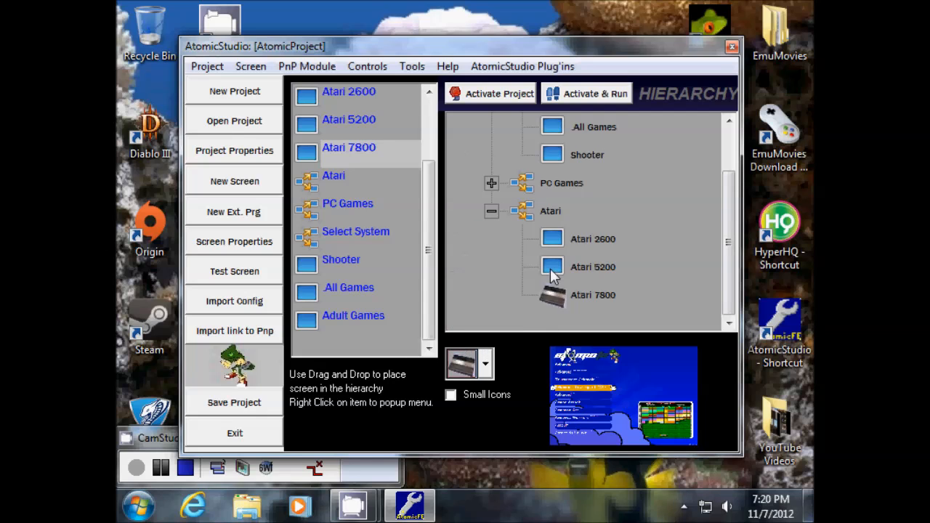
- Give Atari 5200 and Atari 2600 their matching console picture icons
{"action": "left_click", "coordinate": [582, 266]}
{"action": "left_click", "coordinate": [485, 365]}
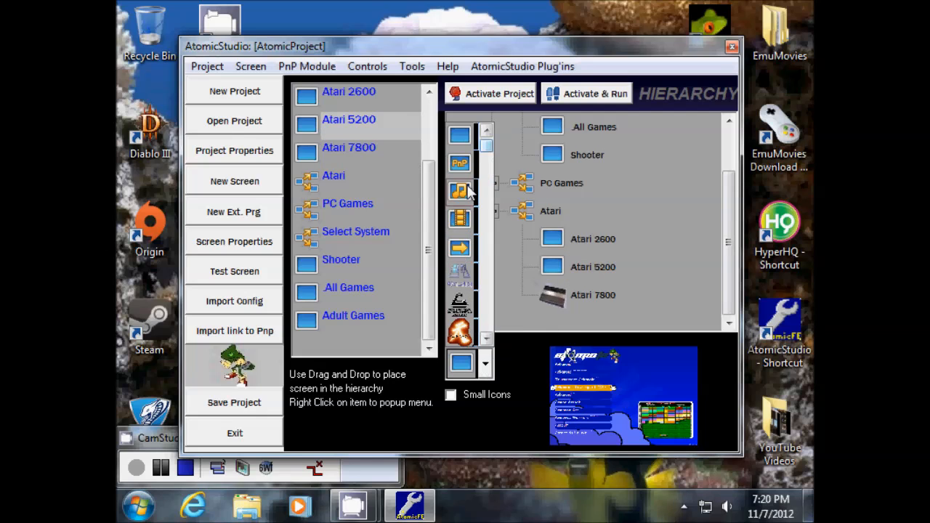
{"action": "left_click_drag", "start_coordinate": [485, 145], "coordinate": [486, 171]}
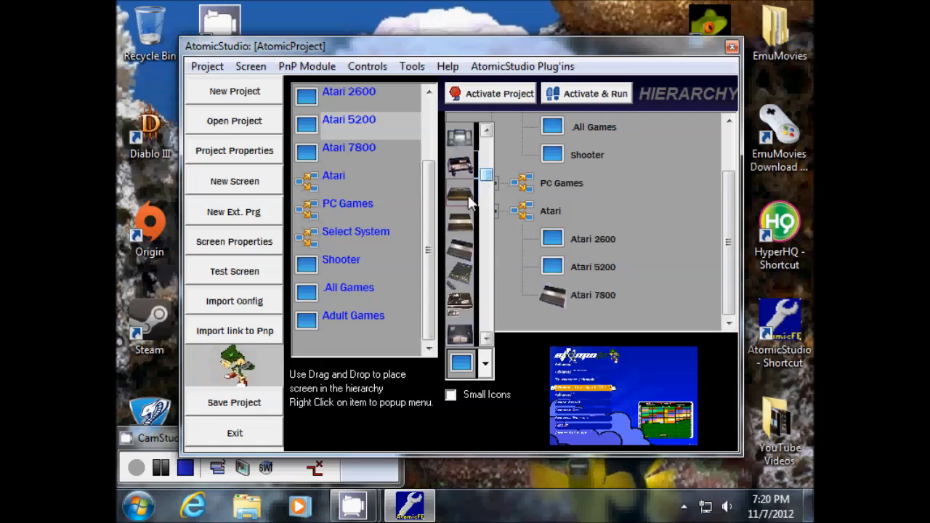
{"action": "left_click", "coordinate": [470, 228]}
{"action": "left_click", "coordinate": [585, 240]}
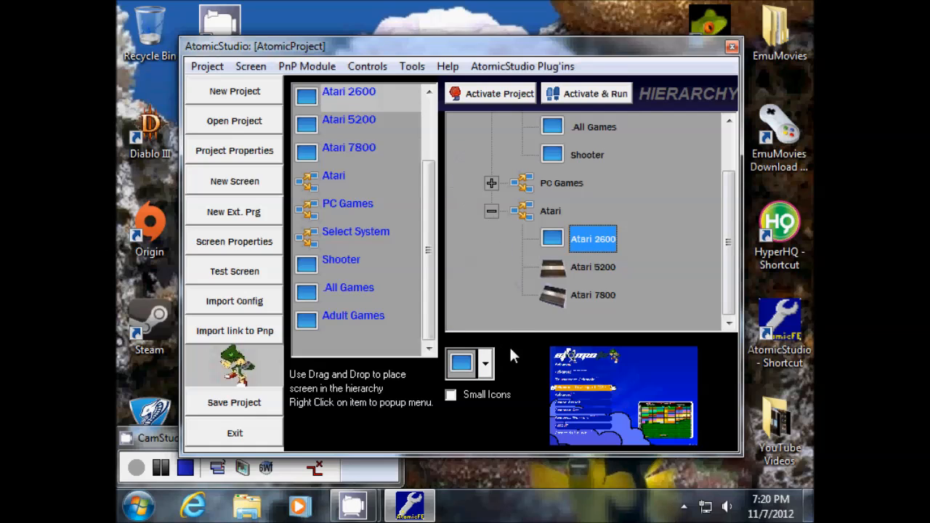
{"action": "left_click", "coordinate": [486, 365]}
{"action": "left_click_drag", "start_coordinate": [487, 148], "coordinate": [490, 176]}
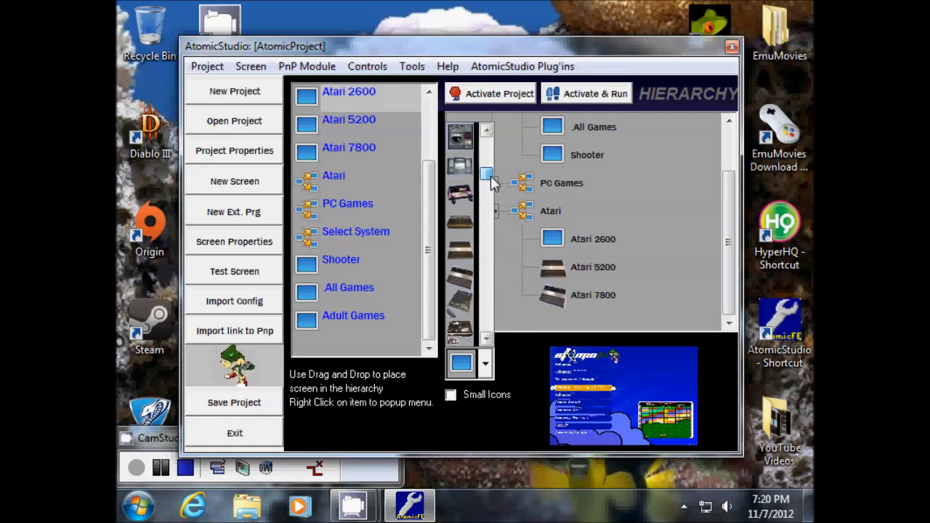
{"action": "left_click", "coordinate": [460, 218]}
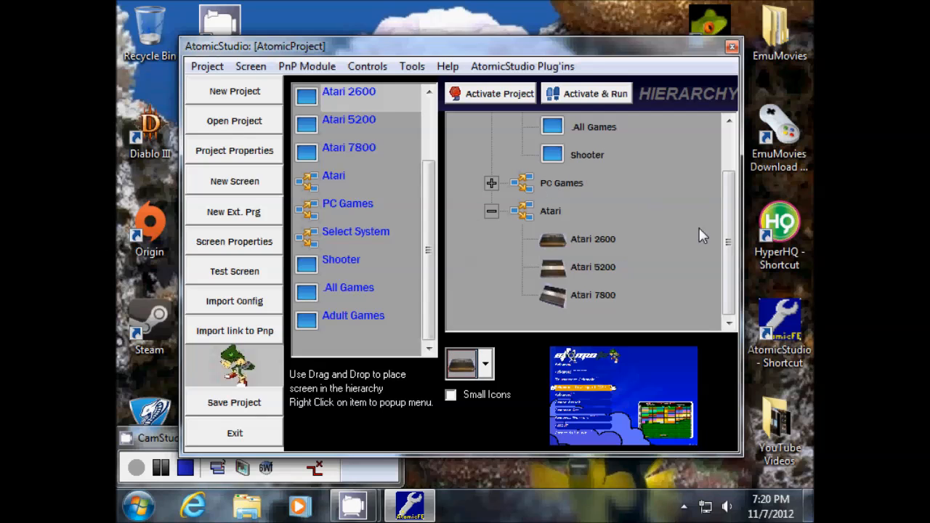
- Select the Atari group, Atari 2600 and Shooter to review the hierarchy
{"action": "left_click", "coordinate": [516, 212]}
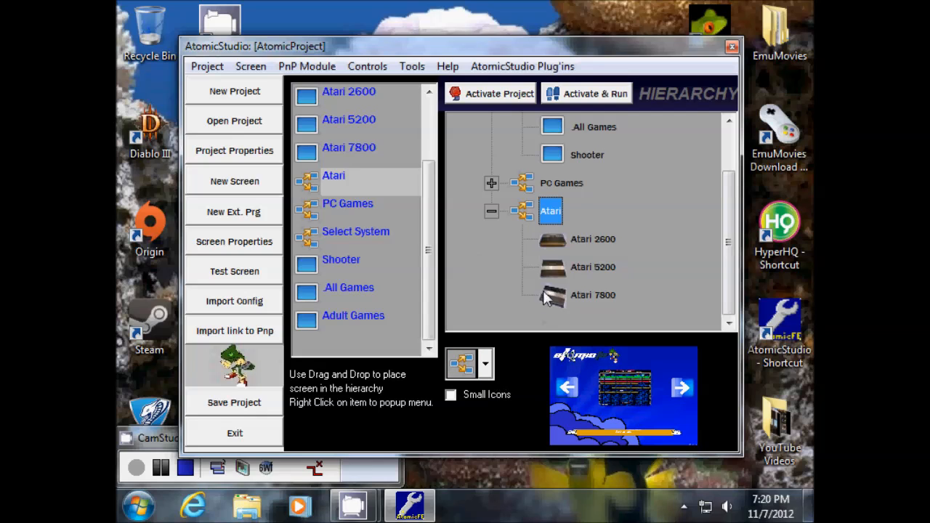
{"action": "left_click", "coordinate": [551, 246]}
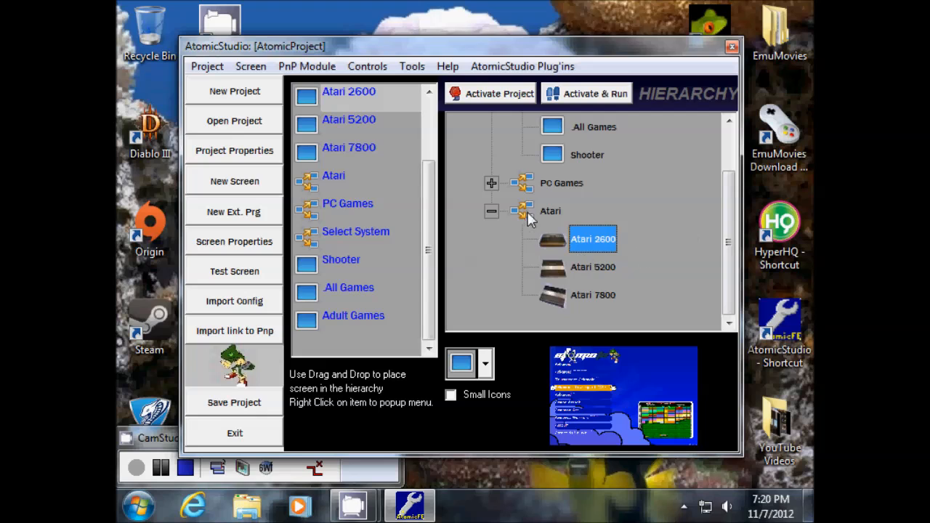
{"action": "left_click_drag", "start_coordinate": [723, 263], "coordinate": [715, 289]}
{"action": "left_click", "coordinate": [559, 154]}
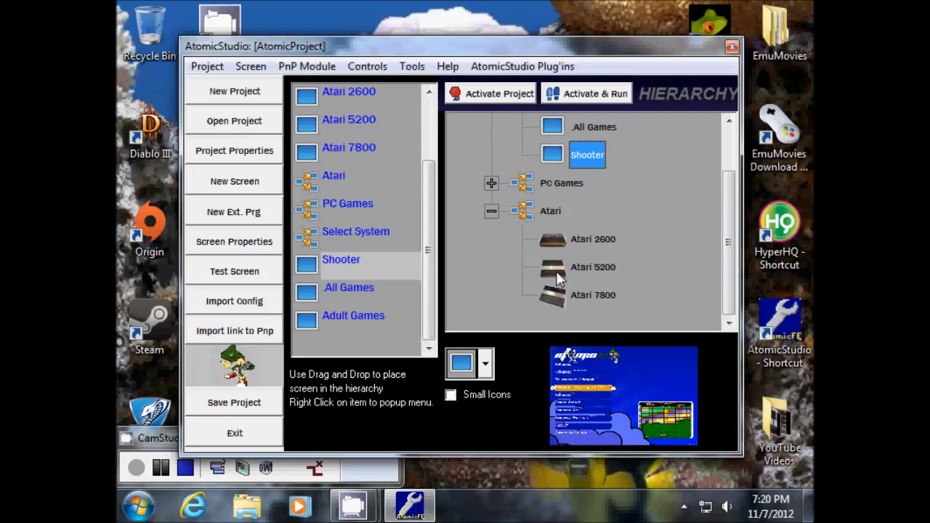
- Give the Atari group node the small grid-of-consoles image as its icon
{"action": "left_click", "coordinate": [523, 212]}
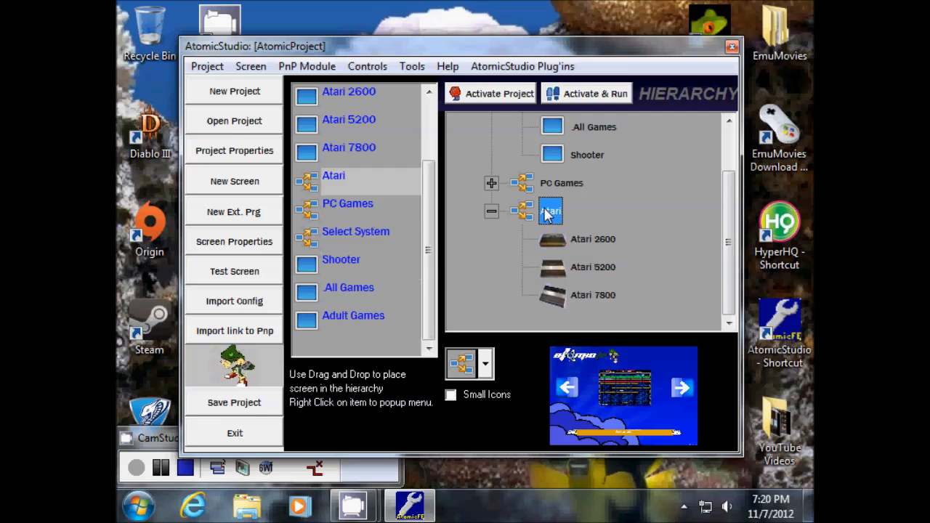
{"action": "left_click", "coordinate": [486, 364]}
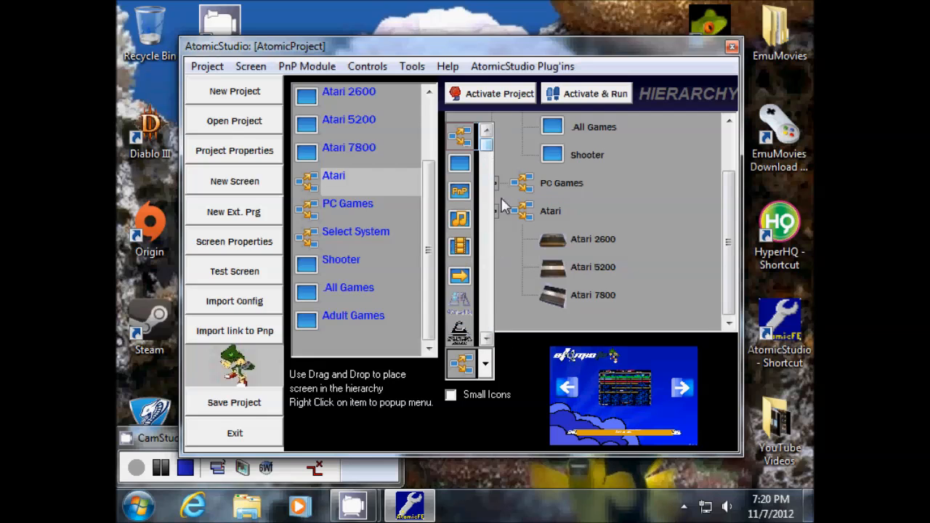
{"action": "left_click_drag", "start_coordinate": [484, 147], "coordinate": [492, 293]}
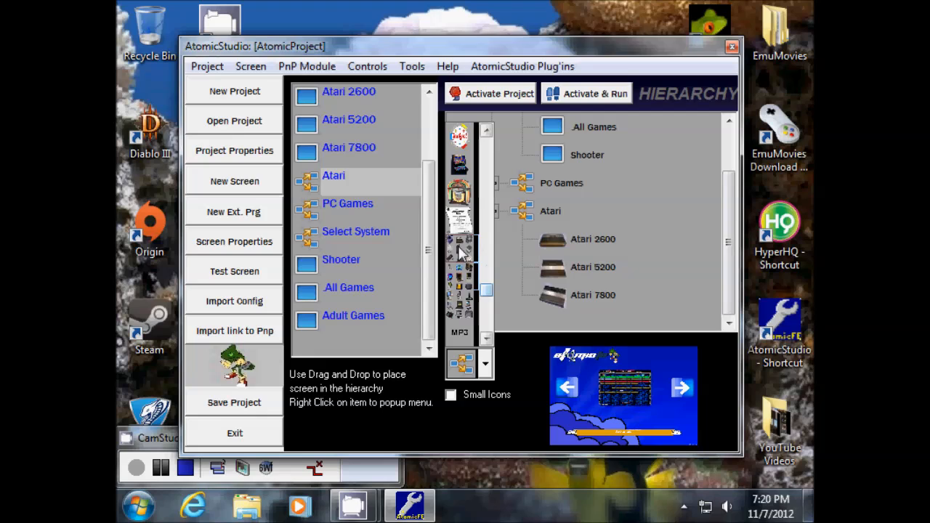
{"action": "left_click", "coordinate": [470, 251]}
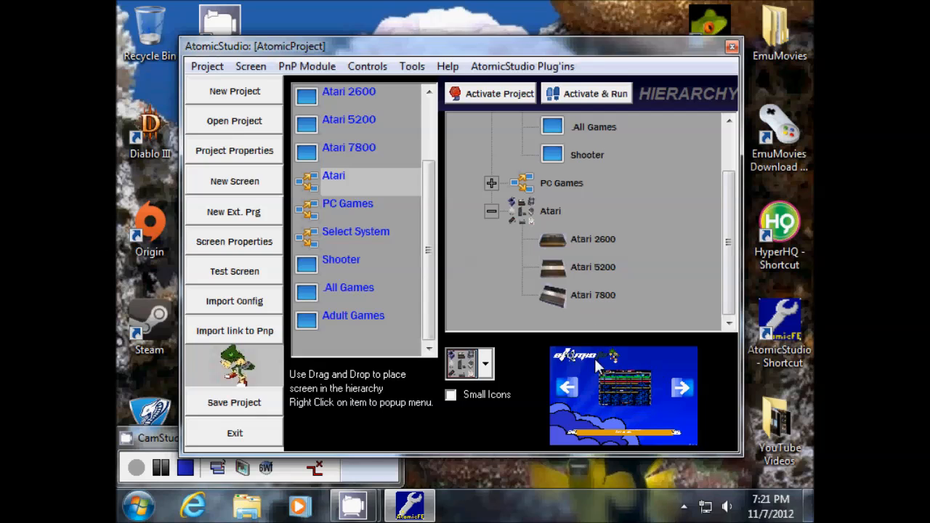
- Remove Atari 7800 from the hierarchy
{"action": "left_click", "coordinate": [592, 296]}
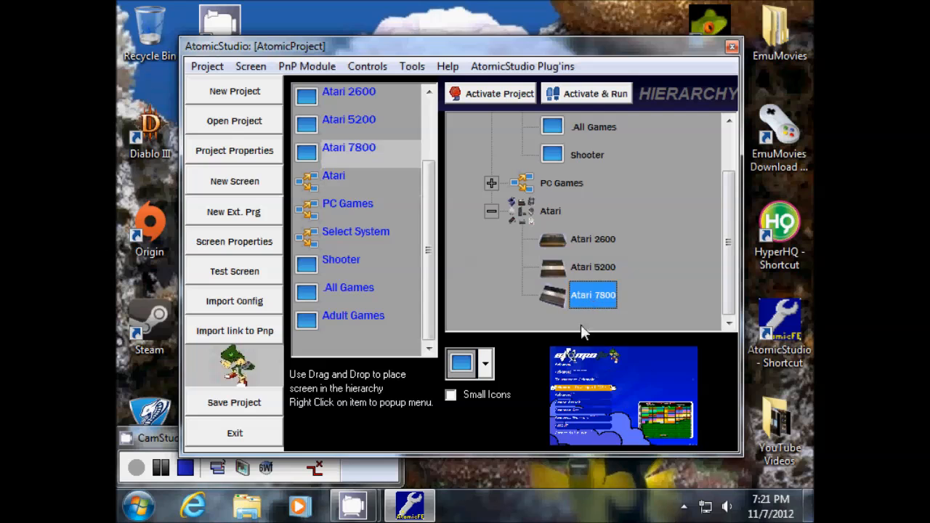
{"action": "right_click", "coordinate": [594, 298]}
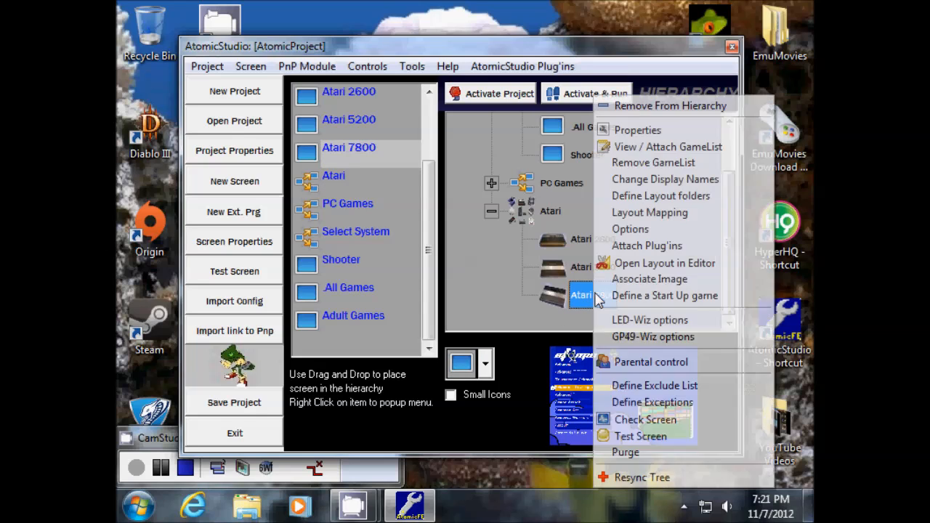
{"action": "left_click", "coordinate": [328, 147]}
{"action": "right_click", "coordinate": [335, 153]}
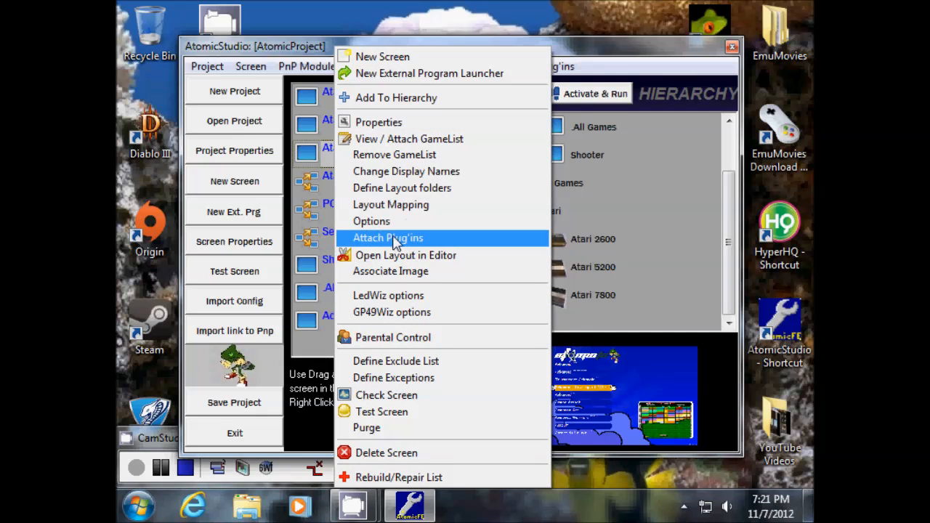
{"action": "left_click", "coordinate": [573, 291]}
{"action": "right_click", "coordinate": [577, 294]}
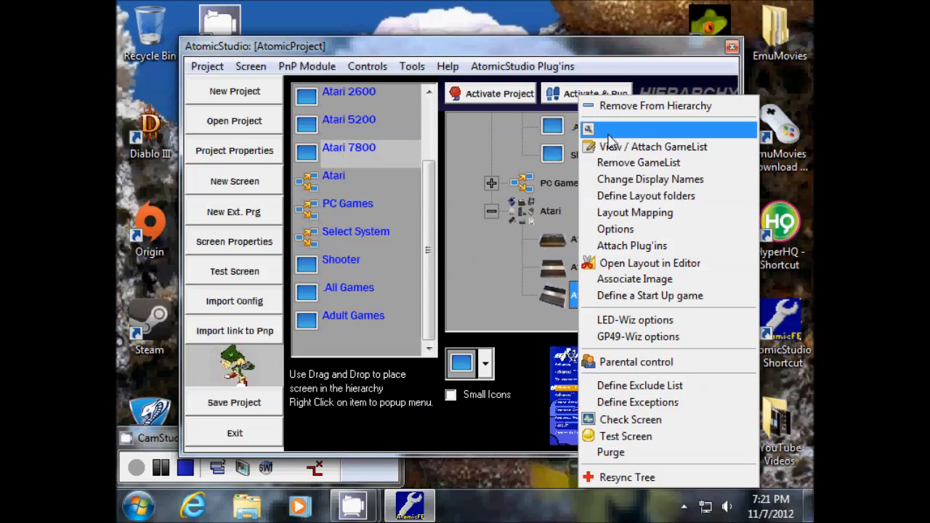
{"action": "left_click", "coordinate": [563, 301]}
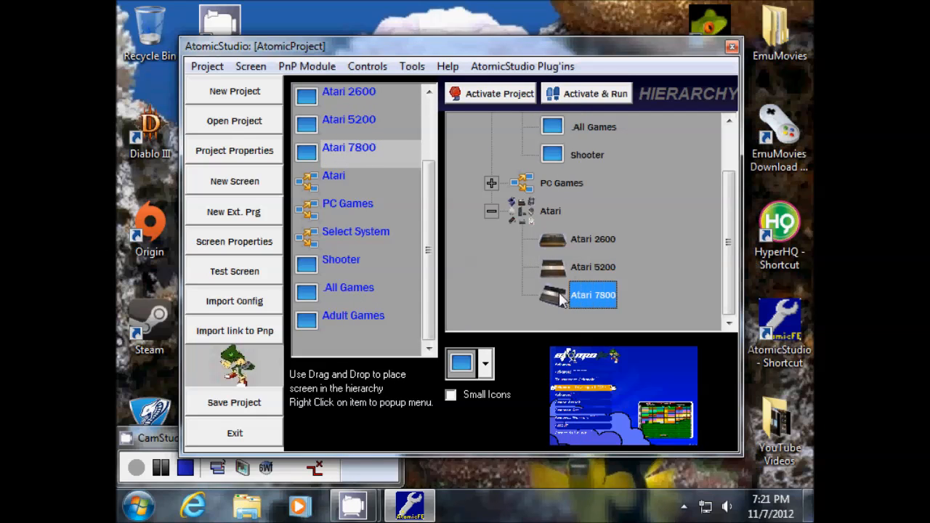
{"action": "right_click", "coordinate": [585, 300]}
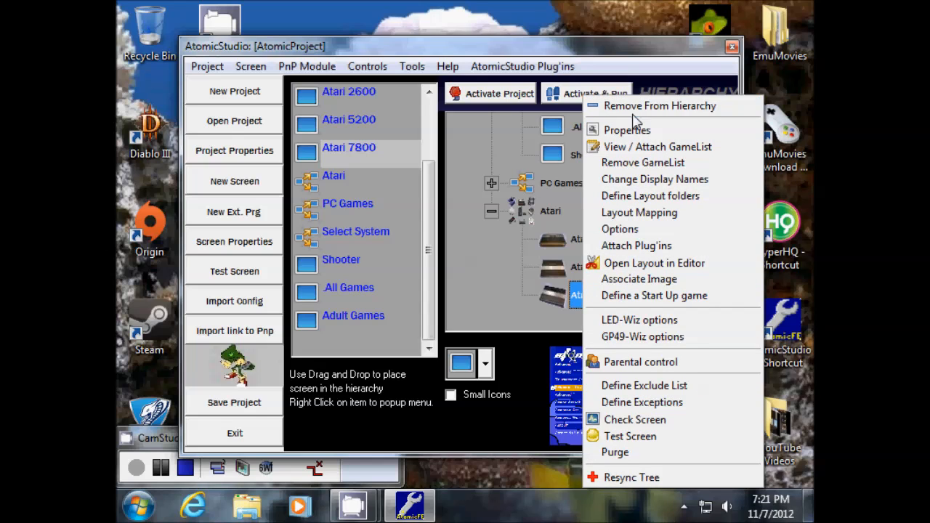
{"action": "left_click", "coordinate": [636, 106]}
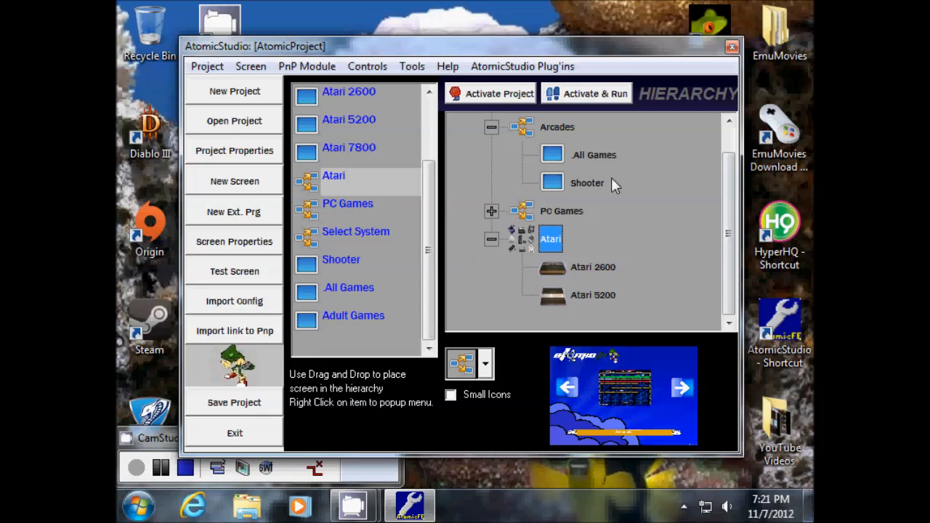
- Add Atari 7800 back into the hierarchy under the Atari group
{"action": "right_click", "coordinate": [582, 299]}
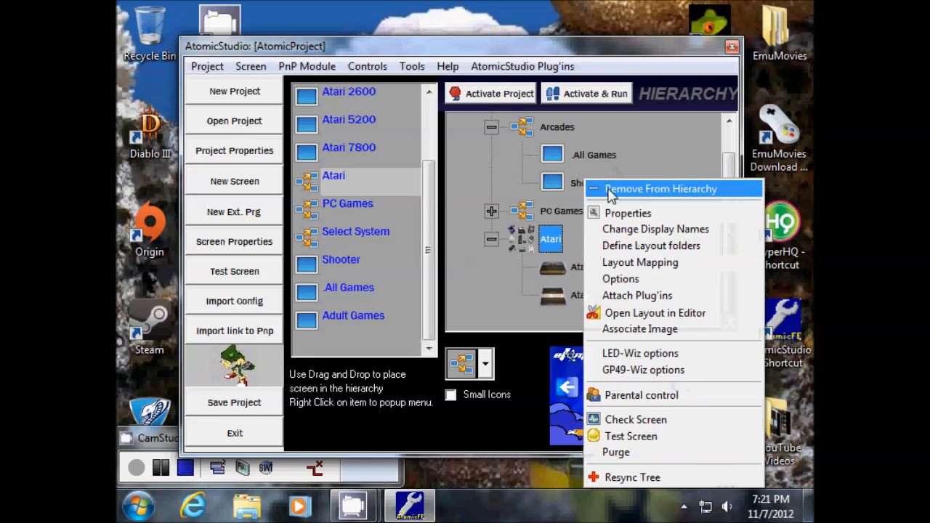
{"action": "left_click", "coordinate": [405, 172]}
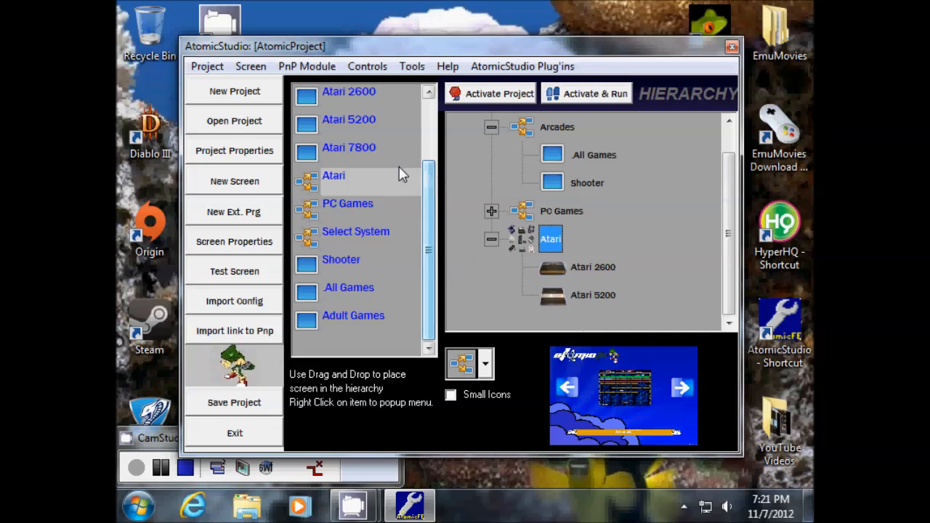
{"action": "right_click", "coordinate": [328, 150]}
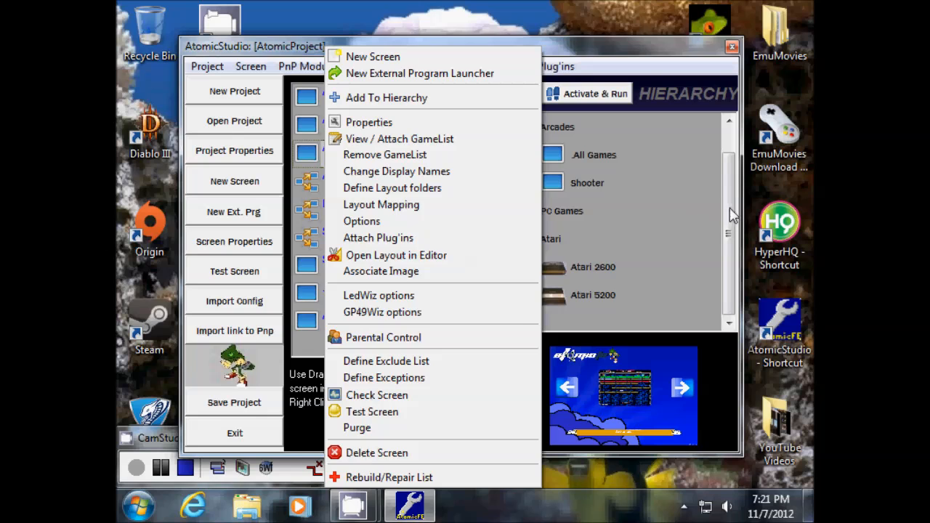
{"action": "left_click", "coordinate": [411, 101]}
{"action": "left_click", "coordinate": [548, 241]}
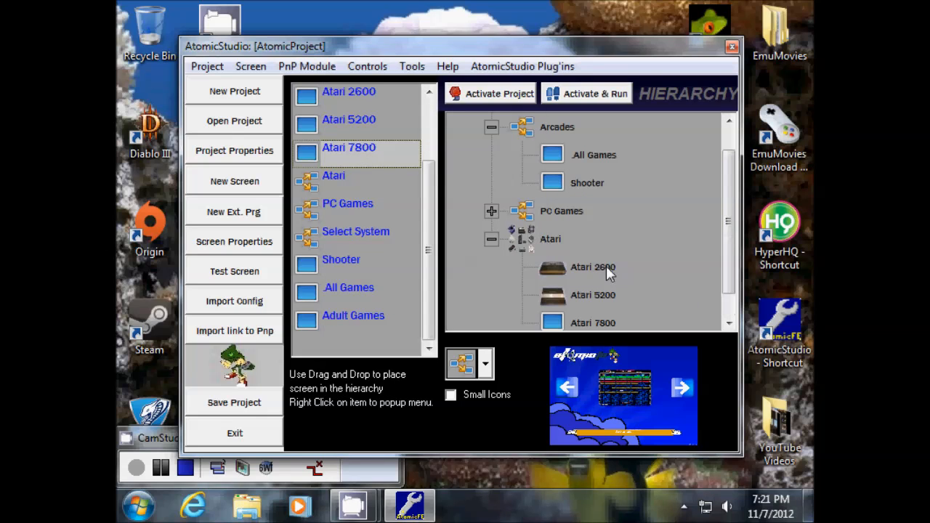
{"action": "left_click", "coordinate": [729, 325]}
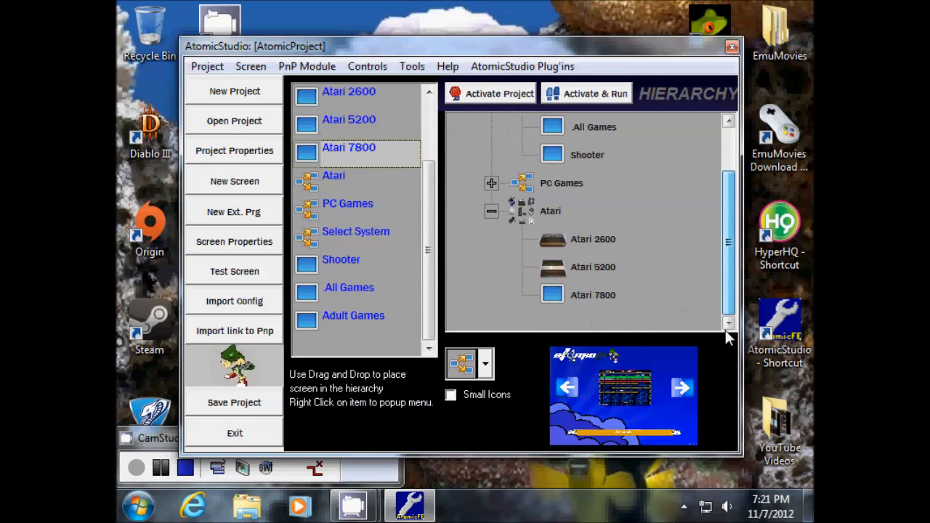
- Give the re-added Atari 7800 a console picture icon and check it
{"action": "left_click", "coordinate": [551, 299]}
{"action": "left_click", "coordinate": [484, 364]}
{"action": "left_click_drag", "start_coordinate": [487, 146], "coordinate": [494, 181]}
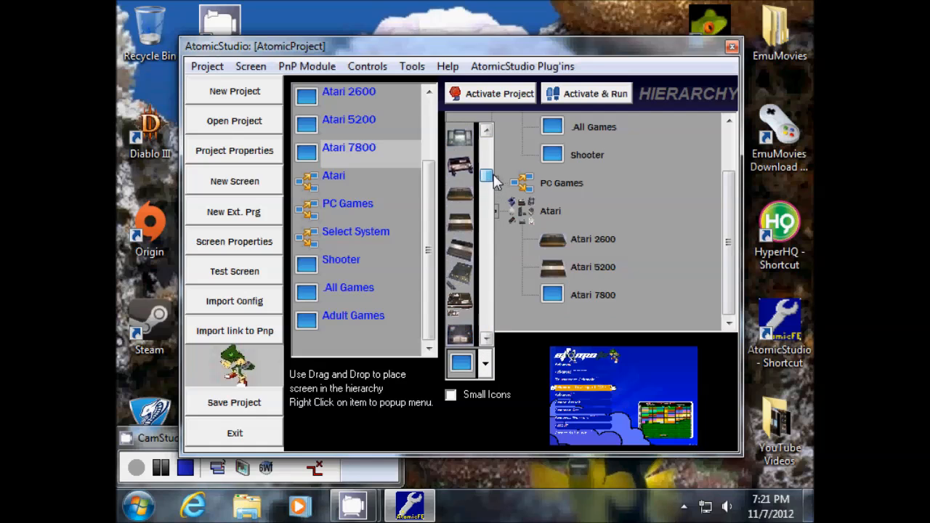
{"action": "left_click", "coordinate": [461, 248]}
{"action": "left_click", "coordinate": [583, 296]}
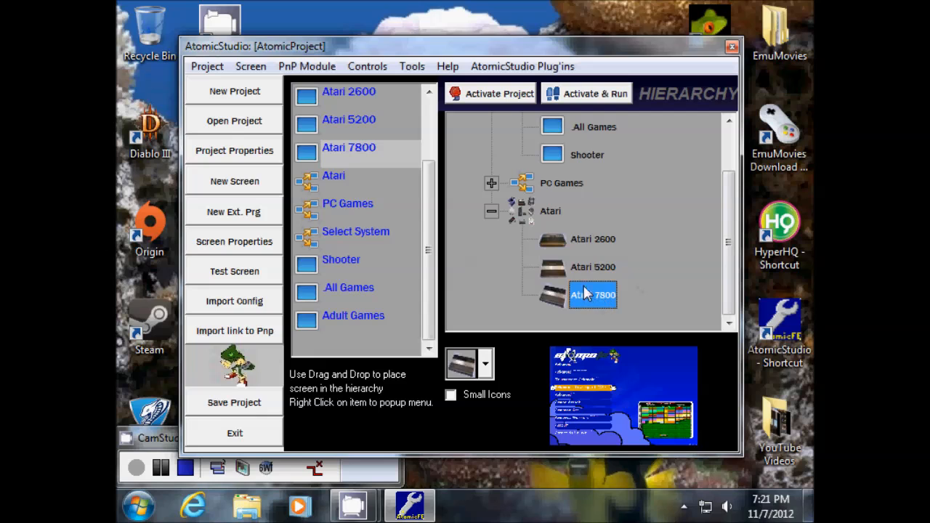
{"action": "left_click", "coordinate": [597, 241]}
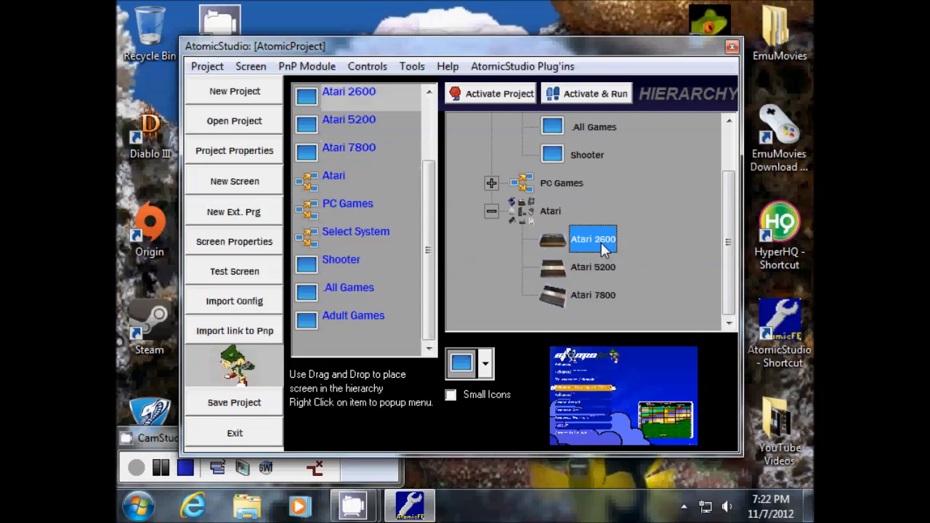
- Associate Atari 2600.png from AtomicFE's PNG Folder with the Atari 2600 screen
{"action": "right_click", "coordinate": [590, 238]}
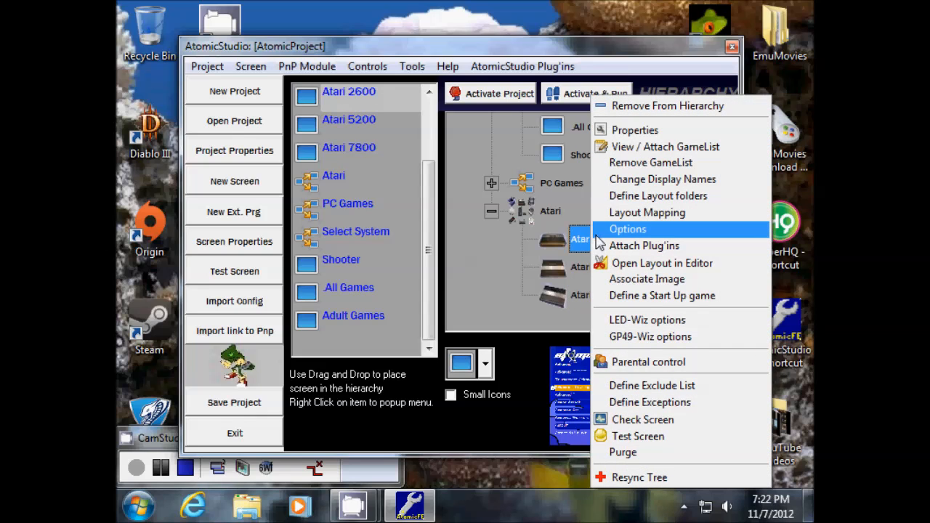
{"action": "left_click", "coordinate": [627, 288]}
{"action": "left_click", "coordinate": [480, 94]}
{"action": "left_click", "coordinate": [355, 281]}
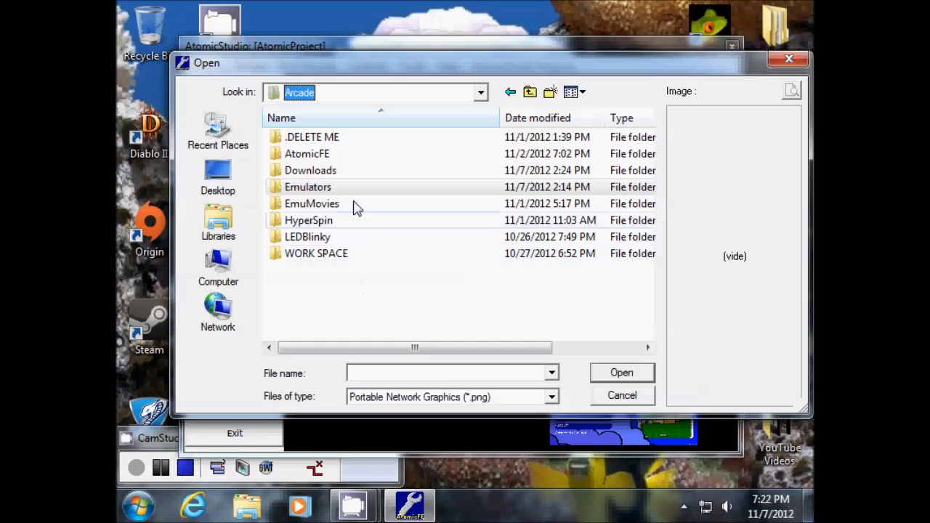
{"action": "double_click", "coordinate": [320, 155]}
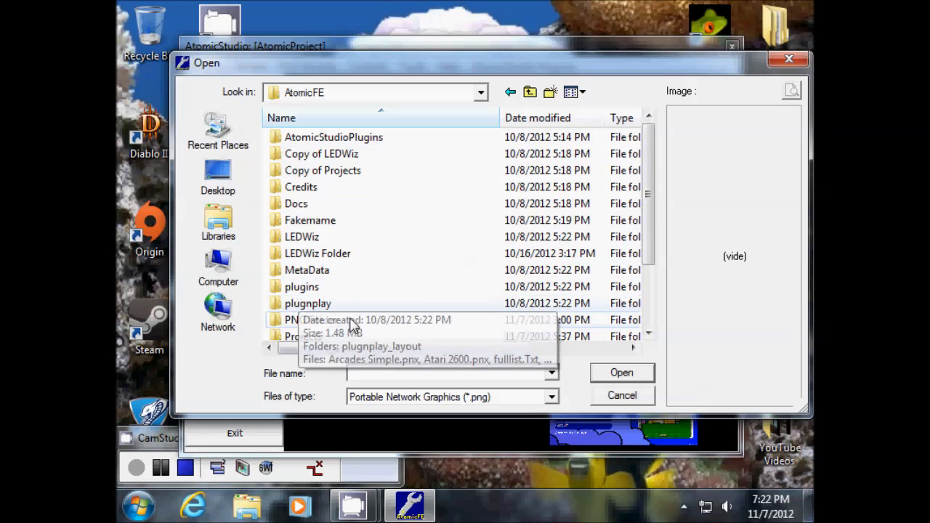
{"action": "left_click", "coordinate": [314, 326]}
{"action": "double_click", "coordinate": [314, 326]}
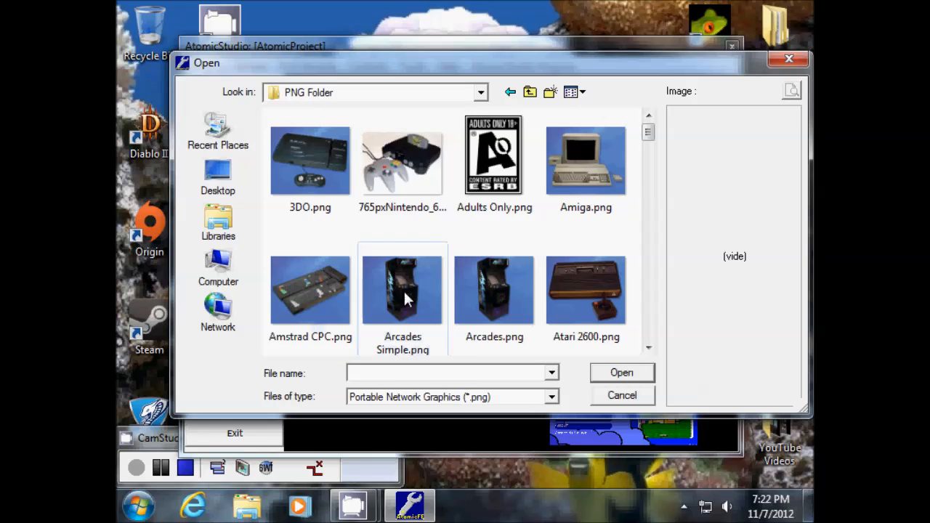
{"action": "mouse_move", "coordinate": [646, 137]}
{"action": "left_mouse_down"}
{"action": "mouse_move", "coordinate": [644, 345]}
{"action": "mouse_move", "coordinate": [642, 153]}
{"action": "left_mouse_up"}
{"action": "left_click", "coordinate": [573, 181]}
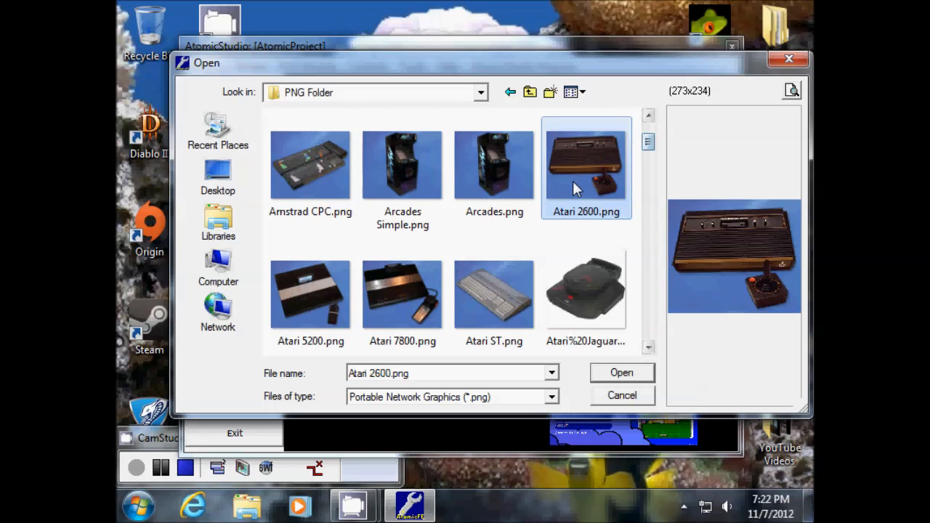
{"action": "left_click", "coordinate": [621, 373]}
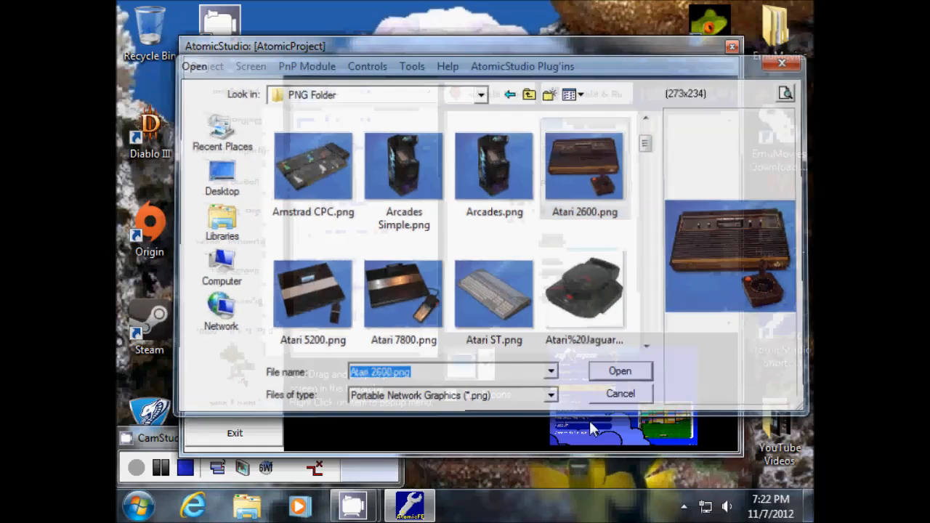
- Associate Atari 5200.png with the Atari 5200 screen
{"action": "right_click", "coordinate": [582, 268]}
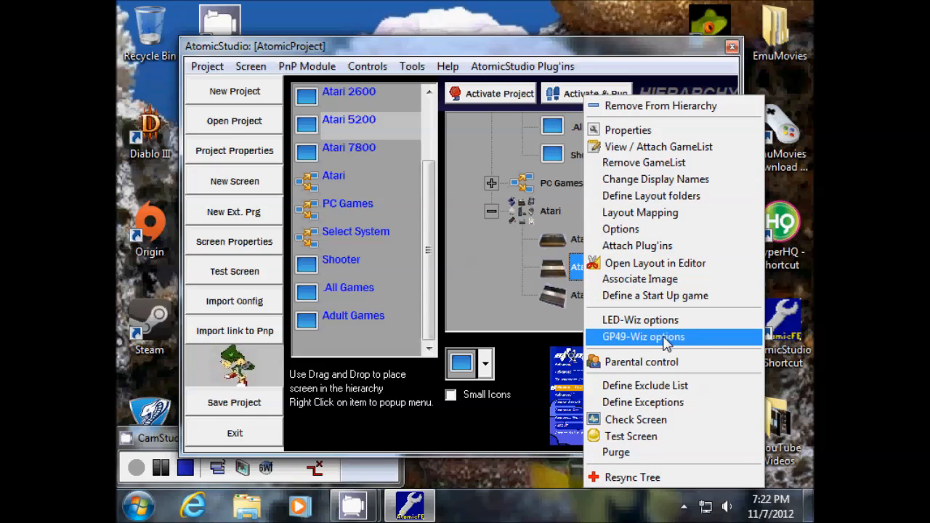
{"action": "left_click", "coordinate": [654, 282]}
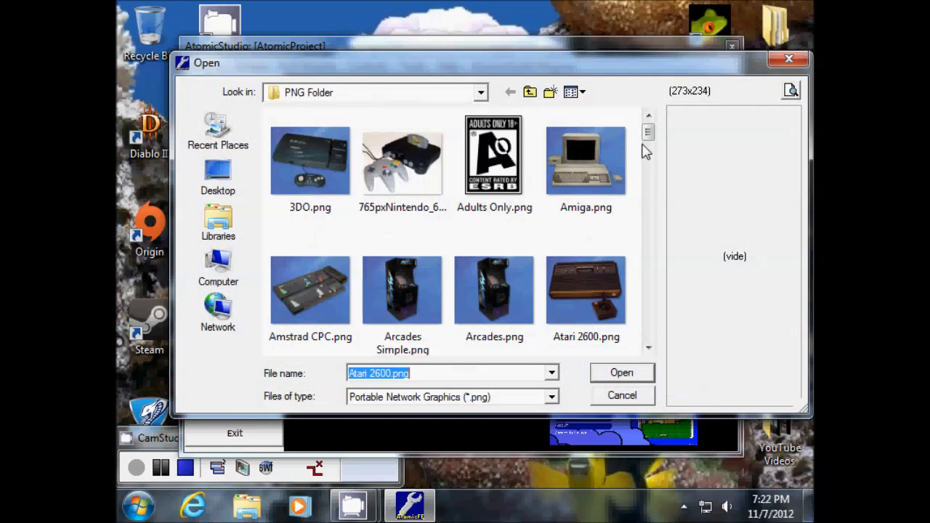
{"action": "left_click_drag", "start_coordinate": [648, 131], "coordinate": [647, 140]}
{"action": "left_click", "coordinate": [310, 295]}
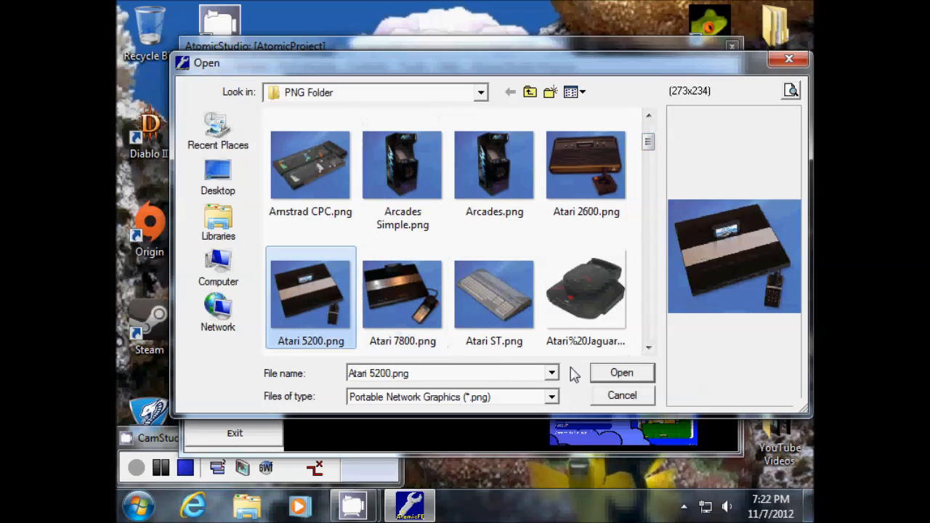
{"action": "left_click", "coordinate": [643, 374]}
- Associate Atari 7800.png with the Atari 7800 screen, then select the Atari group
{"action": "left_click", "coordinate": [588, 295]}
{"action": "right_click", "coordinate": [588, 295]}
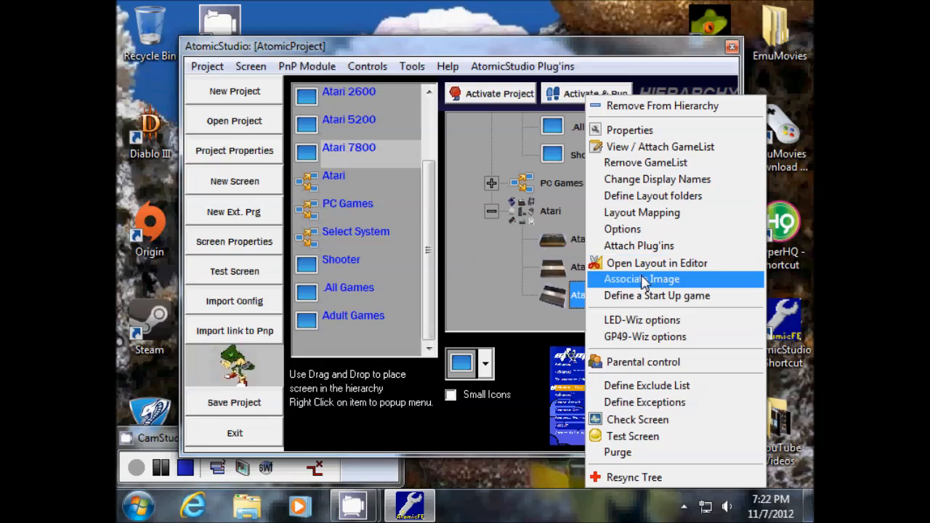
{"action": "left_click", "coordinate": [641, 280]}
{"action": "left_click", "coordinate": [648, 347]}
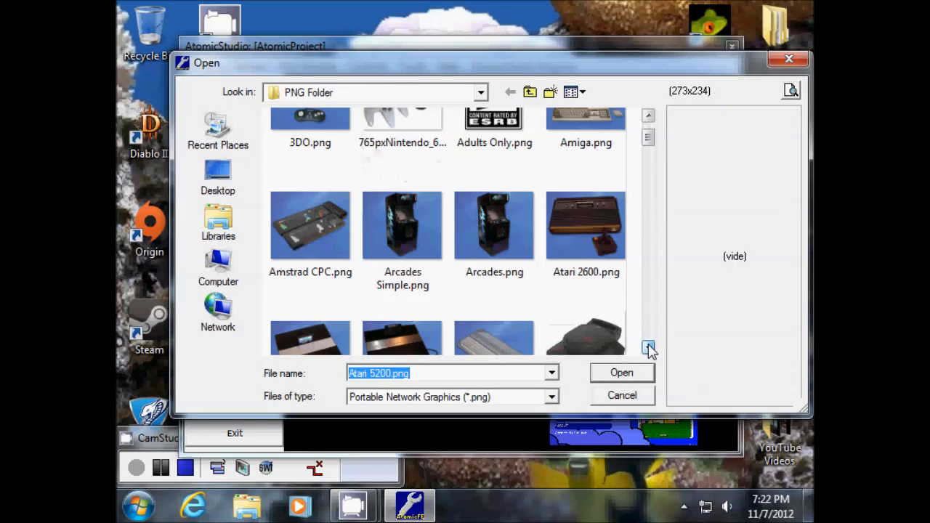
{"action": "left_click", "coordinate": [649, 347]}
{"action": "left_click", "coordinate": [386, 321]}
{"action": "left_click", "coordinate": [619, 374]}
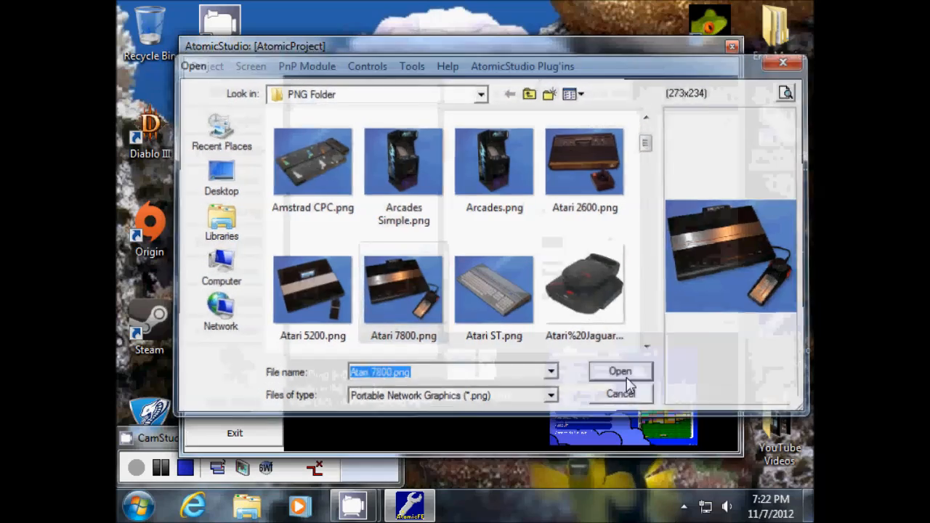
{"action": "left_click", "coordinate": [557, 209]}
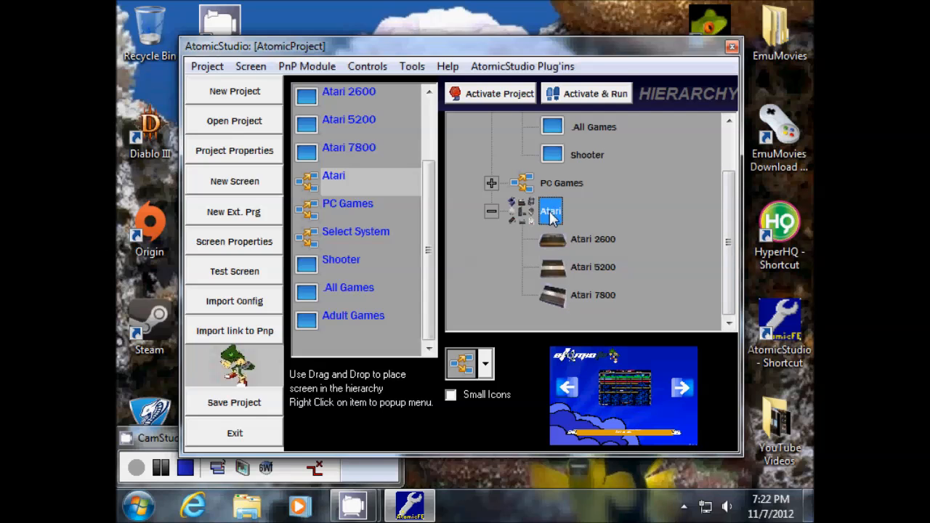
{"action": "left_click_drag", "start_coordinate": [728, 242], "coordinate": [743, 190]}
- Collapse Arcades and associate Atari_logo.png from the PNG Folder with the Atari group
{"action": "left_click", "coordinate": [492, 155]}
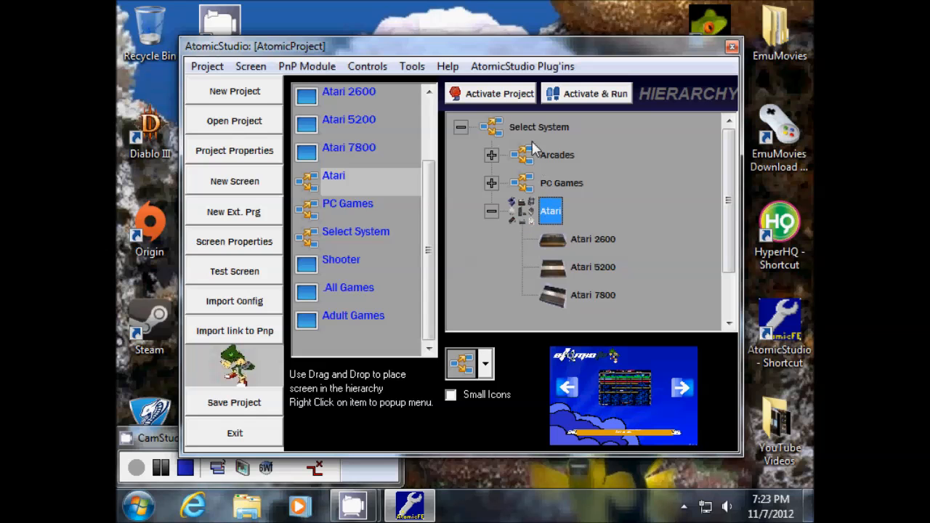
{"action": "right_click", "coordinate": [547, 215]}
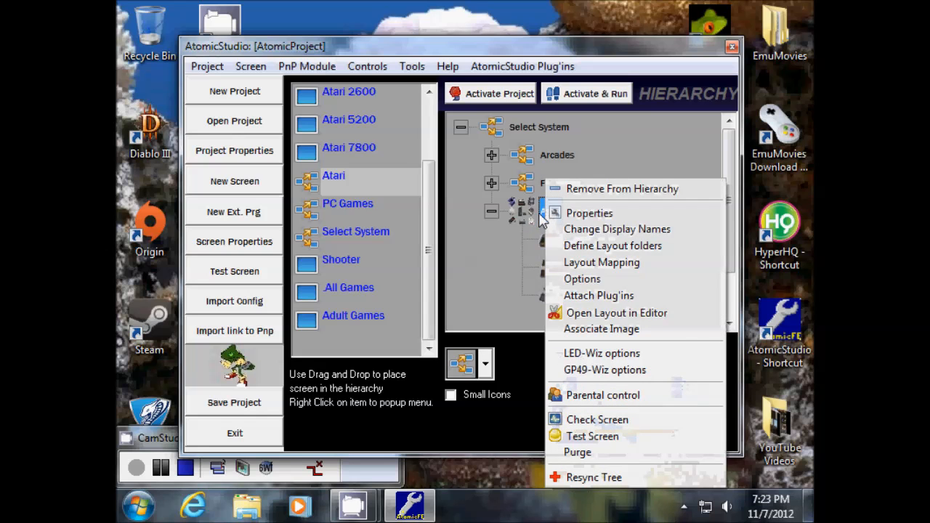
{"action": "left_click", "coordinate": [591, 329]}
{"action": "left_click_drag", "start_coordinate": [647, 147], "coordinate": [651, 173]}
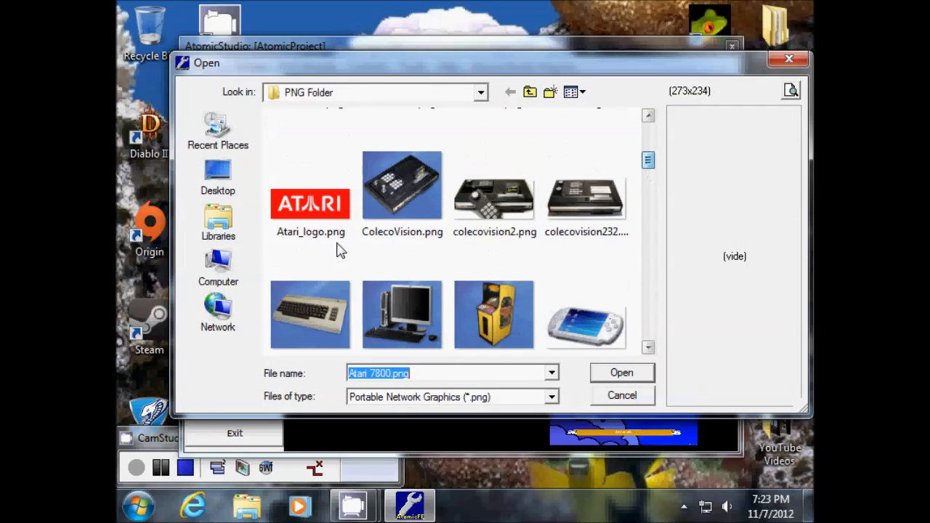
{"action": "left_click", "coordinate": [320, 209]}
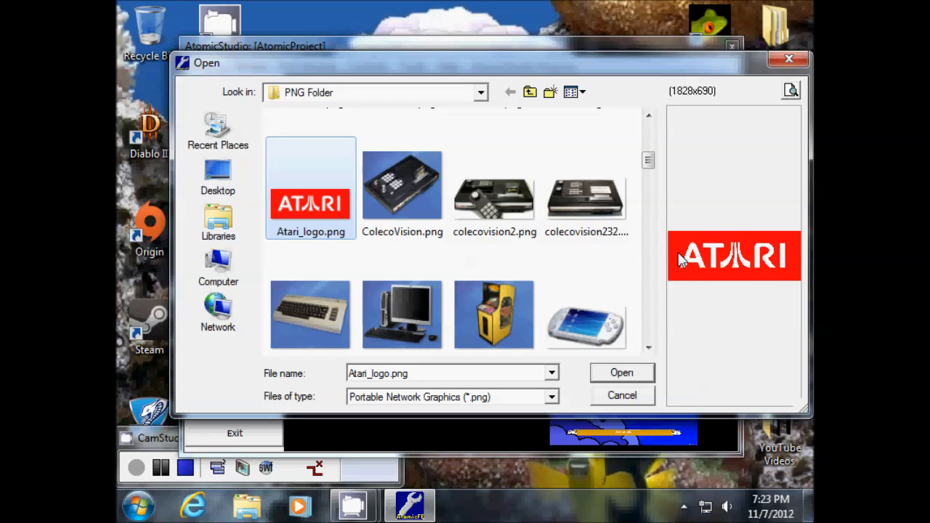
{"action": "left_click", "coordinate": [629, 374]}
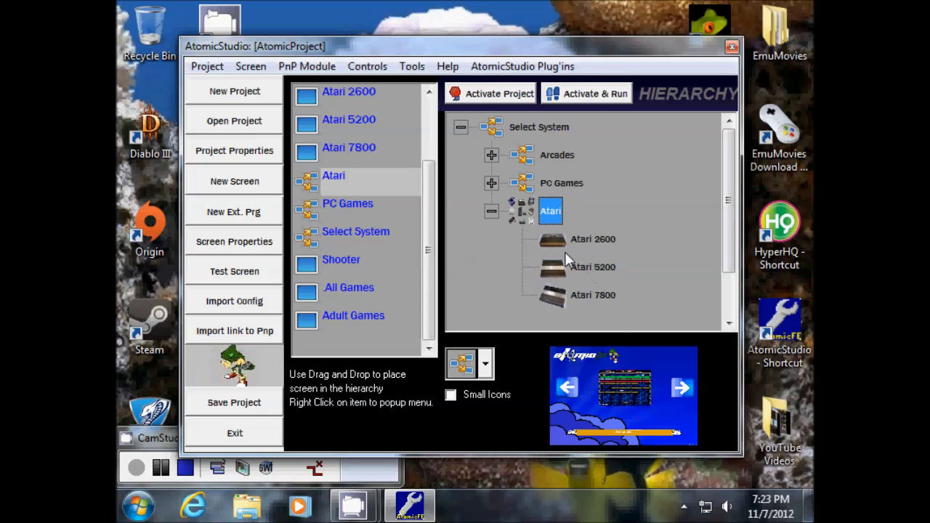
- Collapse Atari, expand Arcades, and drag Adult Games under Arcades beside .All Games and Shooter
{"action": "left_click", "coordinate": [492, 210]}
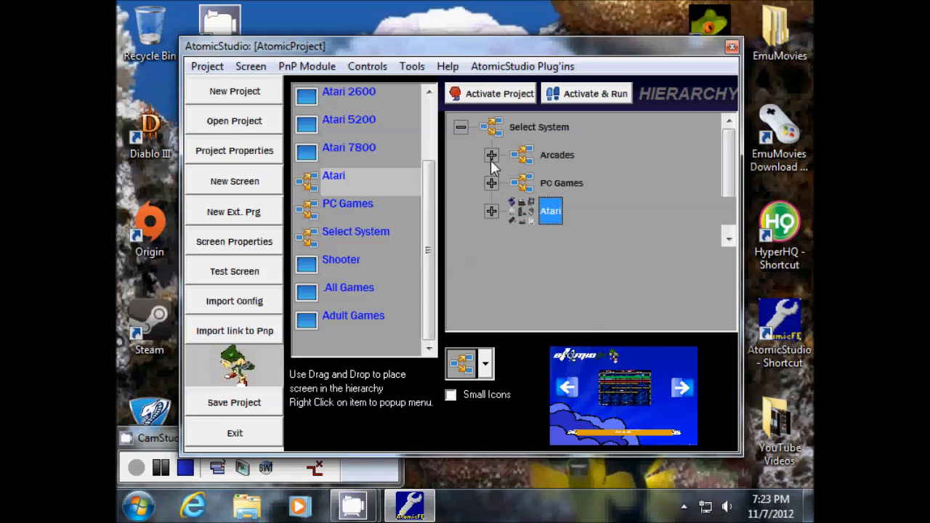
{"action": "left_click", "coordinate": [491, 156]}
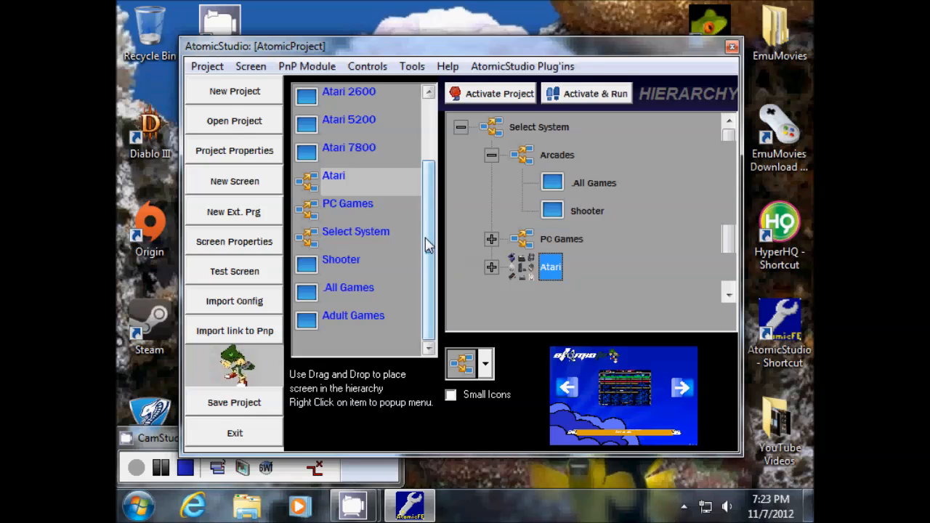
{"action": "left_click", "coordinate": [330, 321]}
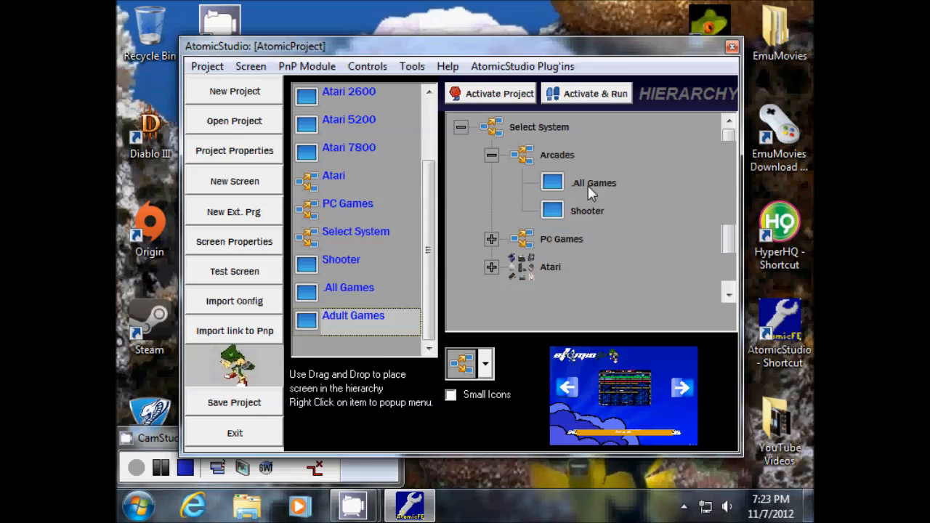
{"action": "left_click_drag", "start_coordinate": [312, 324], "coordinate": [543, 148]}
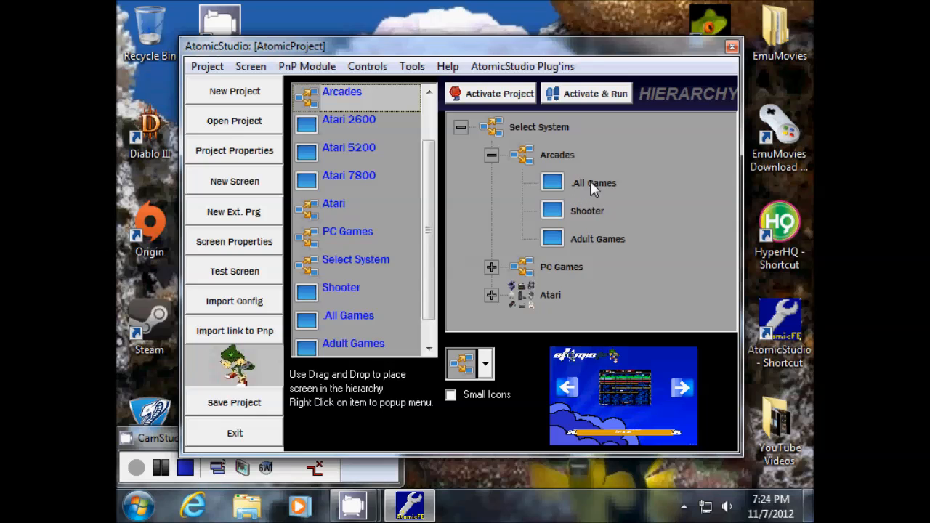
{"action": "left_click", "coordinate": [592, 239]}
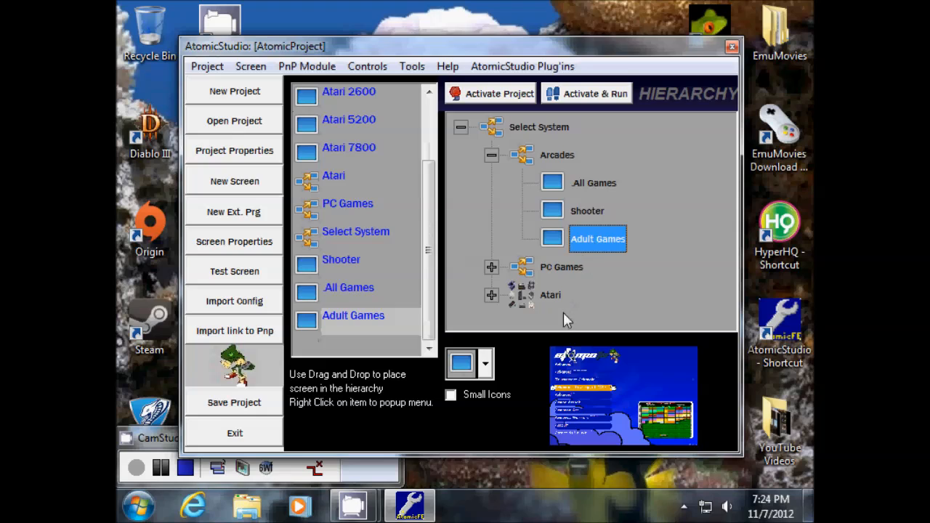
- Enable parental control on Adult Games and define a six-digit password
{"action": "right_click", "coordinate": [588, 239]}
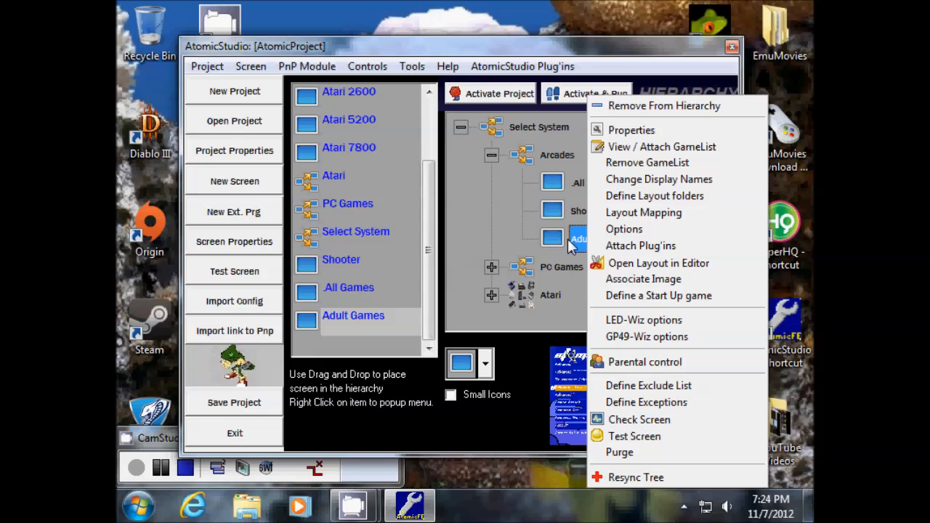
{"action": "left_click", "coordinate": [645, 362]}
{"action": "left_click", "coordinate": [333, 234]}
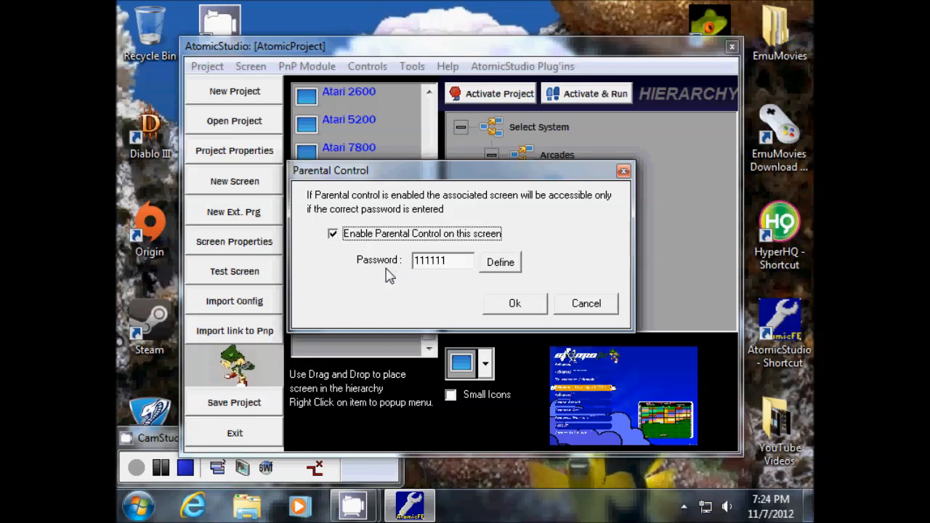
{"action": "left_click", "coordinate": [498, 265]}
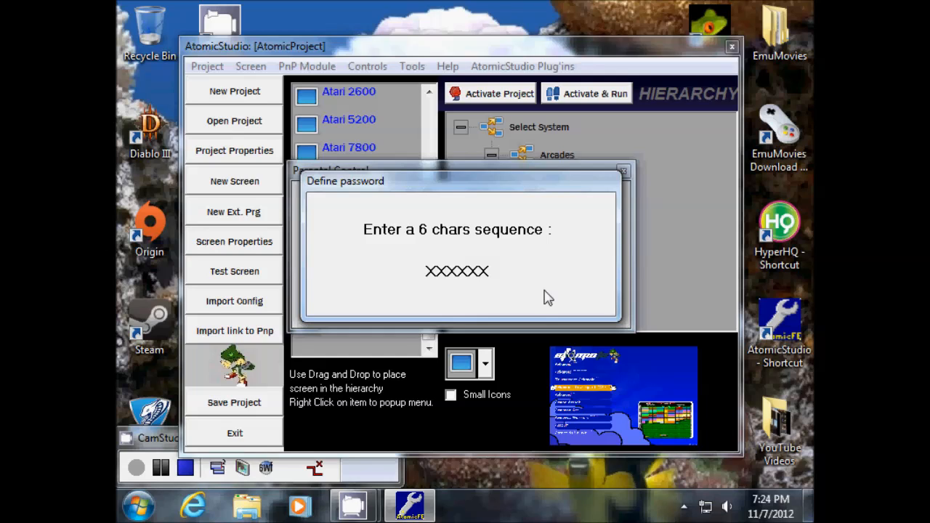
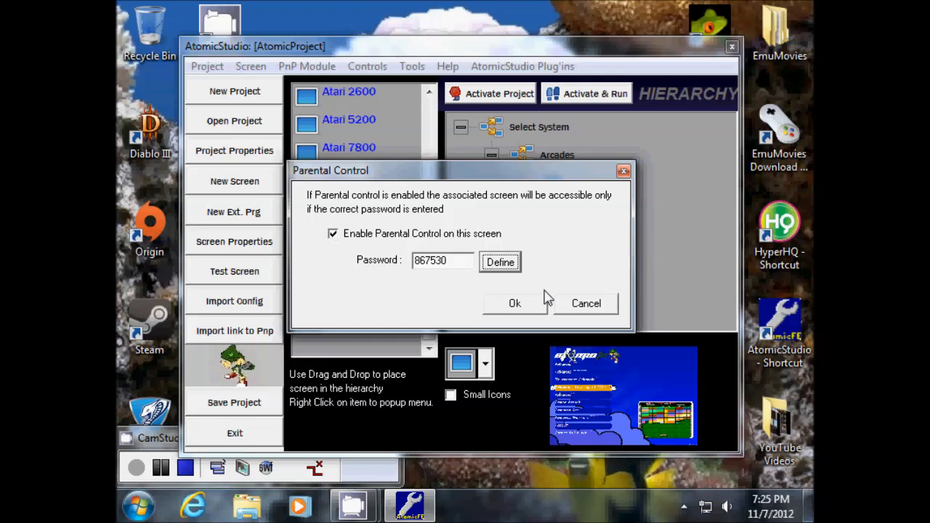
- Redefine the Adult Games parental control password with a new six-character code
{"action": "left_click", "coordinate": [501, 266]}
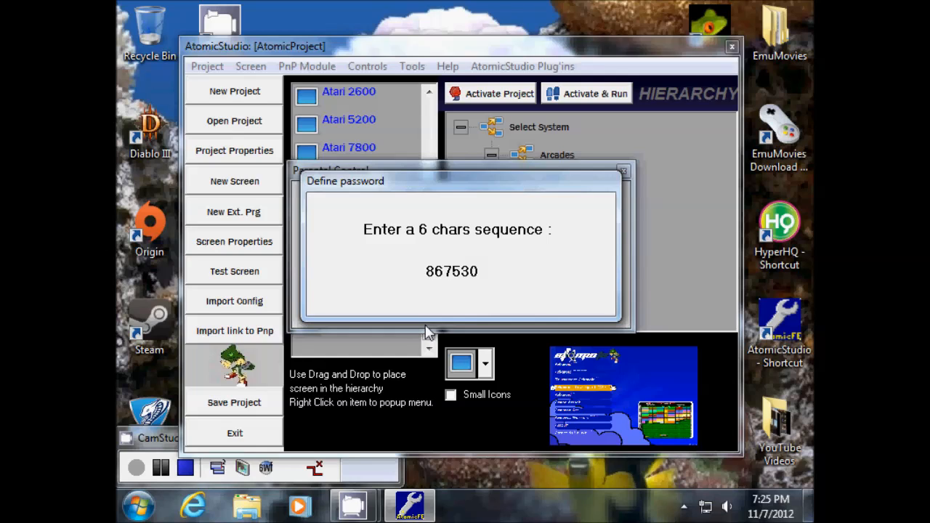
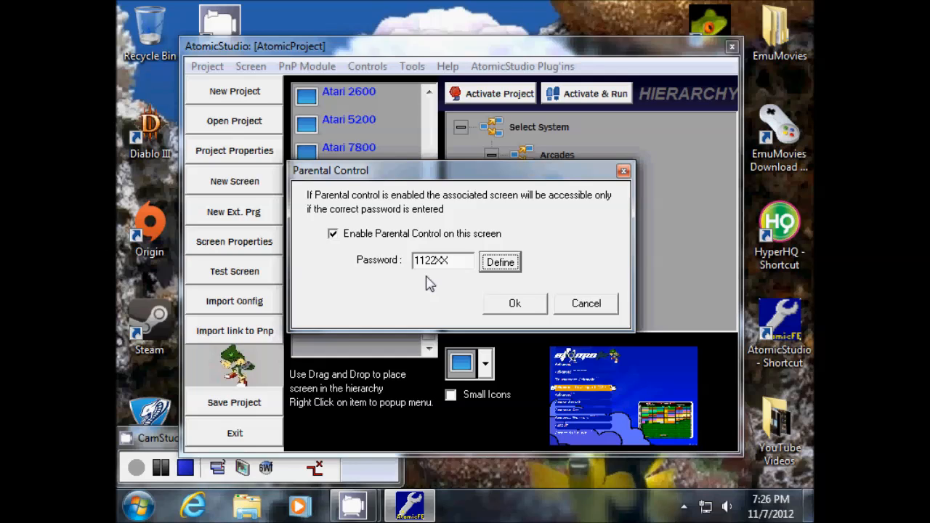
- Set the final six-digit parental control password and confirm the Parental Control settings
{"action": "left_click", "coordinate": [513, 265]}
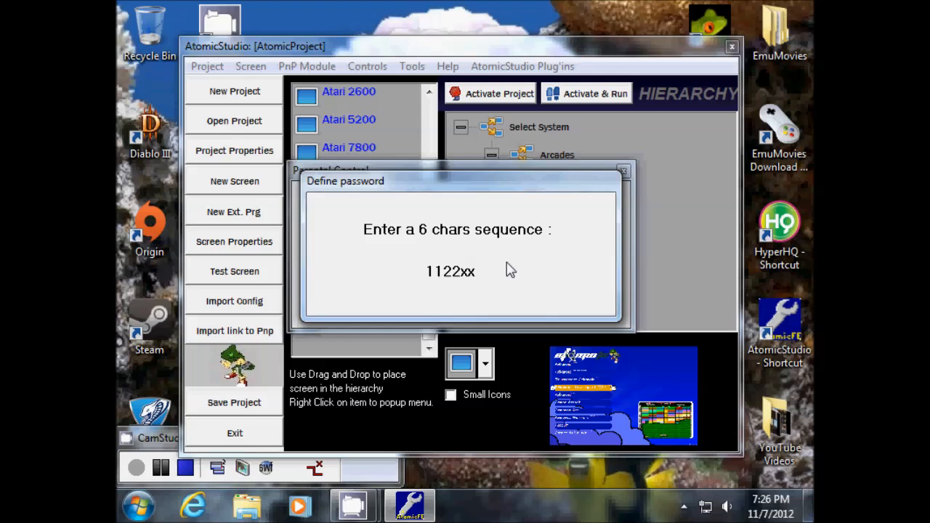
{"action": "type", "text": "777777"}
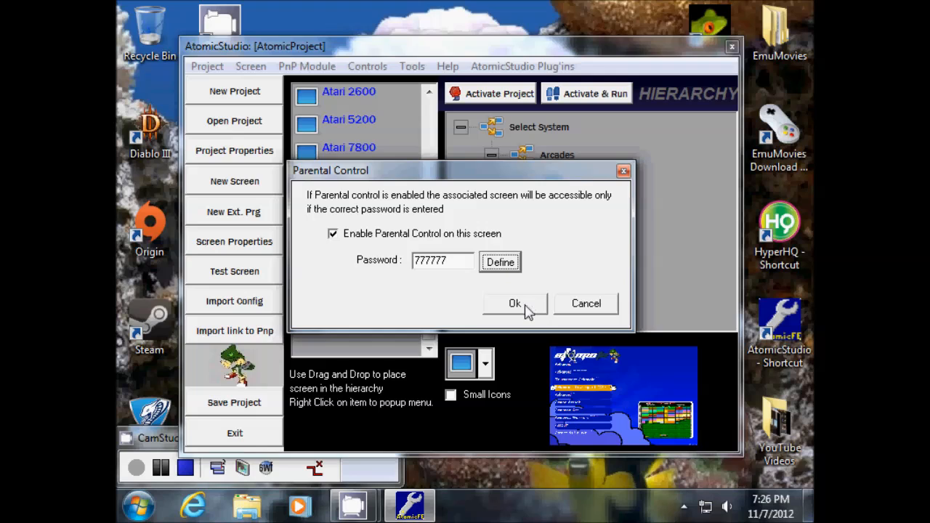
{"action": "left_click", "coordinate": [515, 304]}
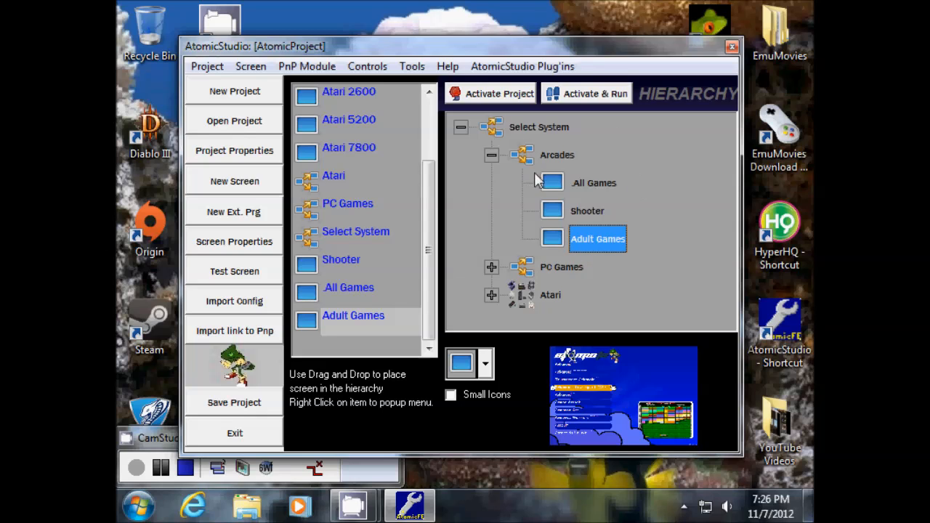
- Remove Adult Games' game list, then start attaching a new one via View / Attach GameList
{"action": "right_click", "coordinate": [592, 242]}
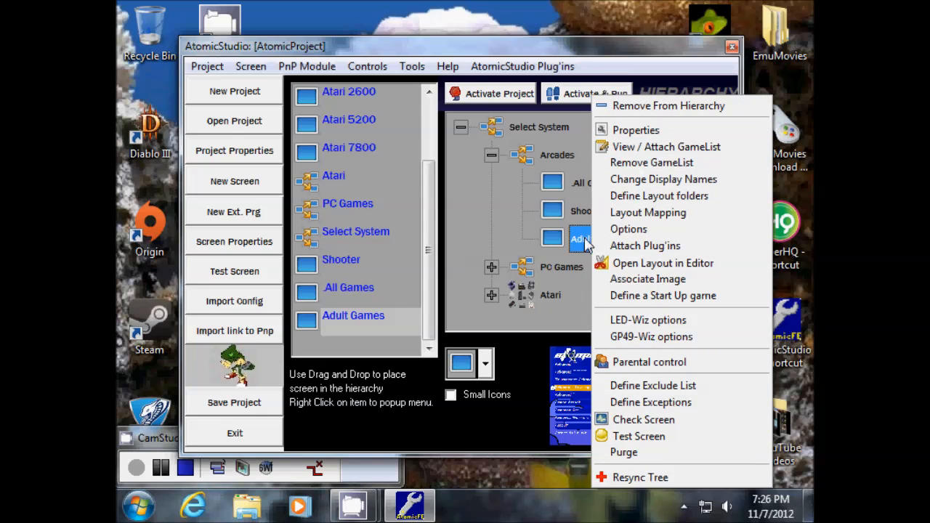
{"action": "right_click", "coordinate": [580, 245]}
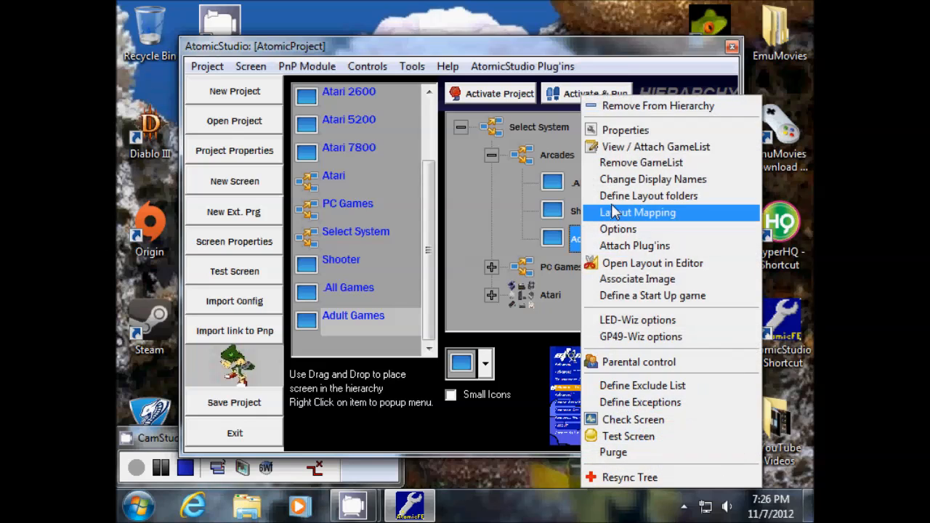
{"action": "left_click", "coordinate": [636, 164]}
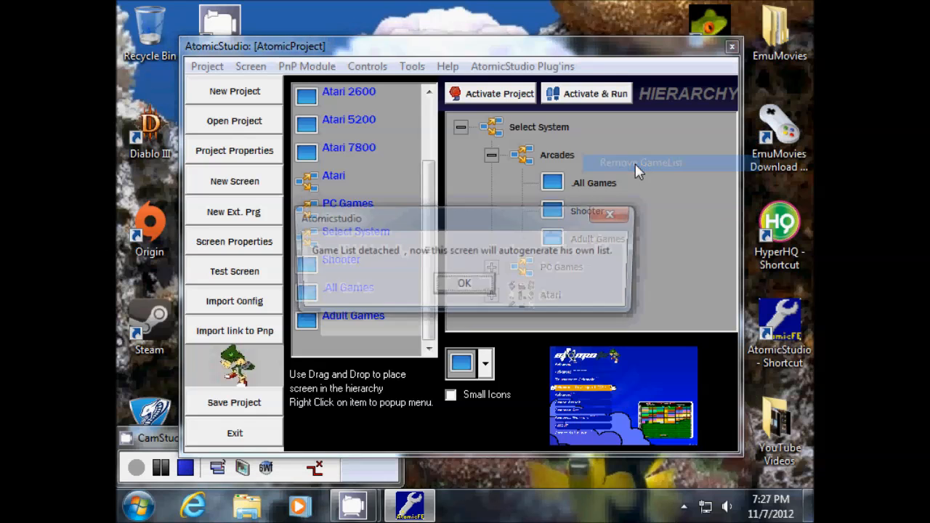
{"action": "left_click", "coordinate": [465, 285]}
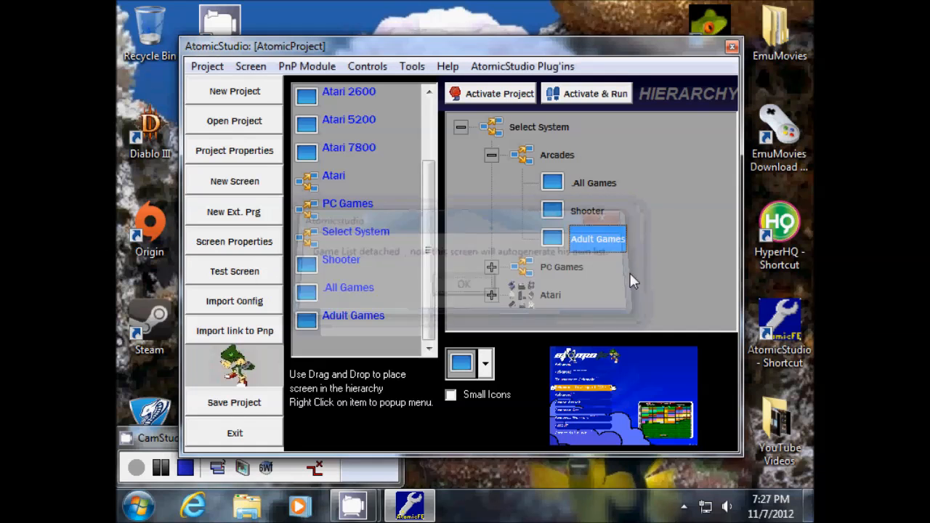
{"action": "right_click", "coordinate": [600, 241]}
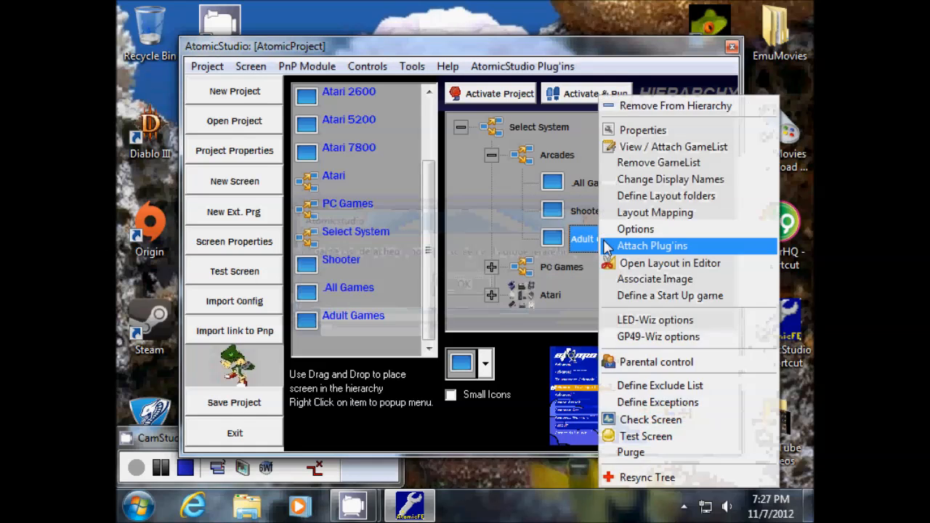
{"action": "left_click", "coordinate": [697, 149]}
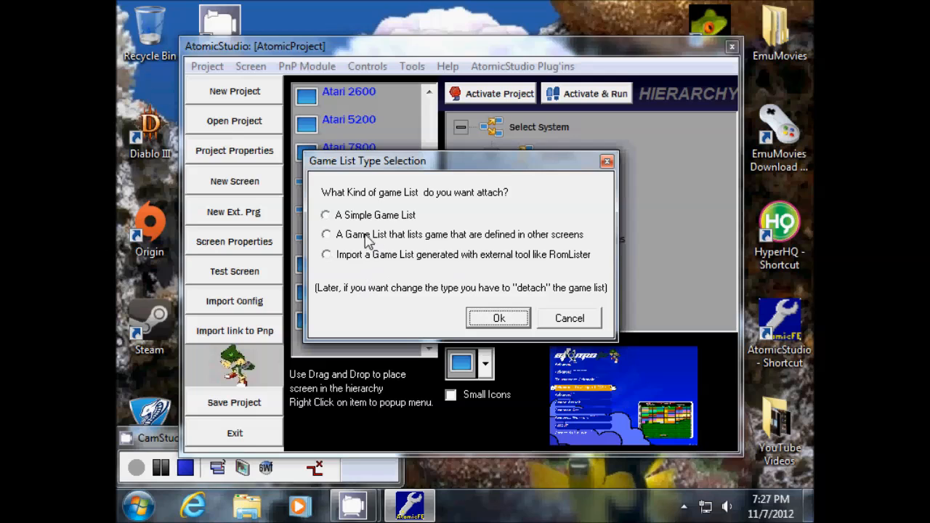
- Choose the simple game list type and position the Game List Editor on screen
{"action": "left_click", "coordinate": [327, 216]}
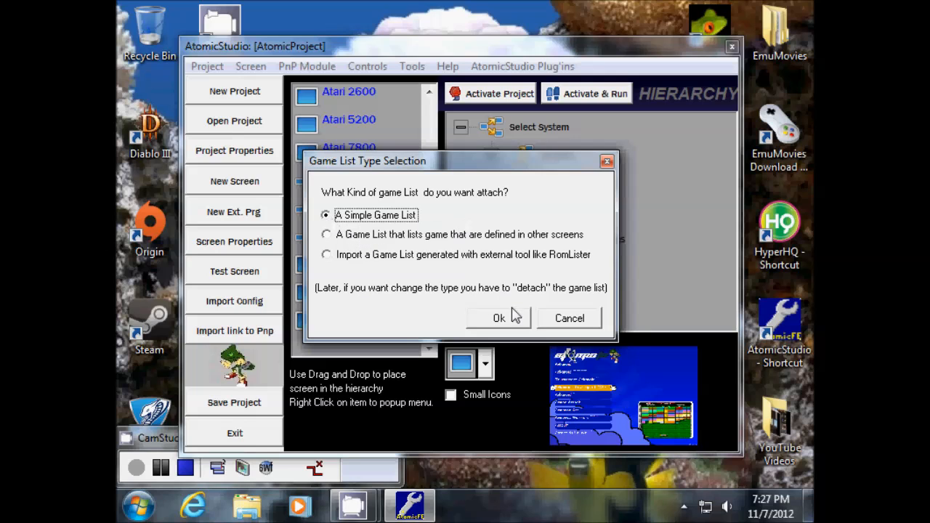
{"action": "left_click", "coordinate": [509, 317]}
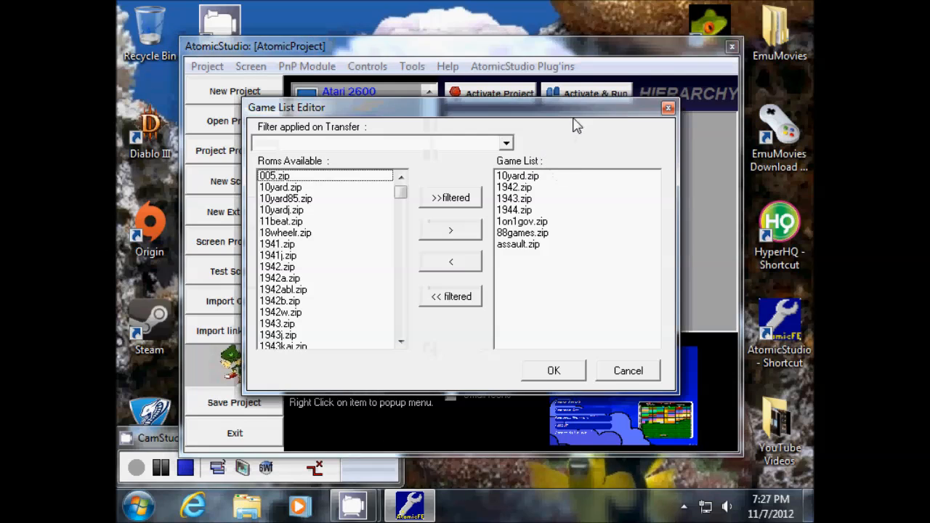
{"action": "left_click_drag", "start_coordinate": [567, 58], "coordinate": [451, 90]}
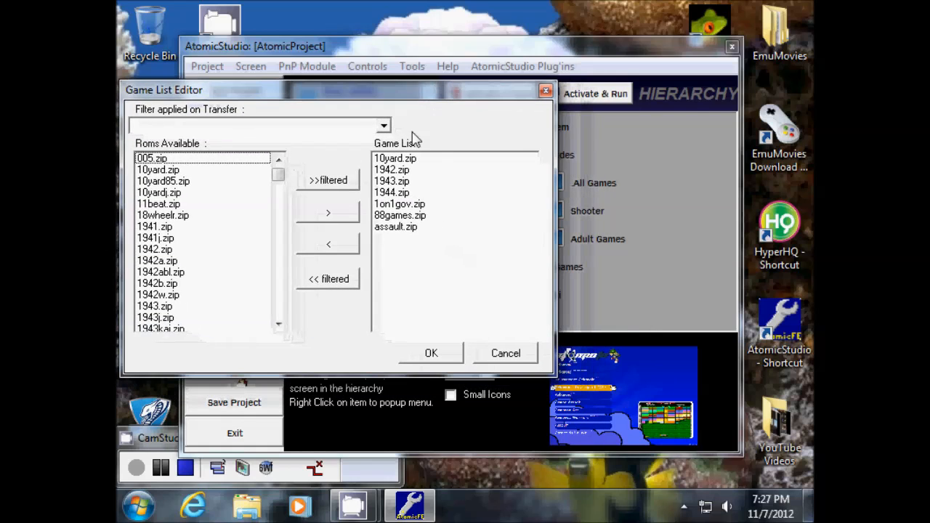
{"action": "left_click", "coordinate": [385, 127]}
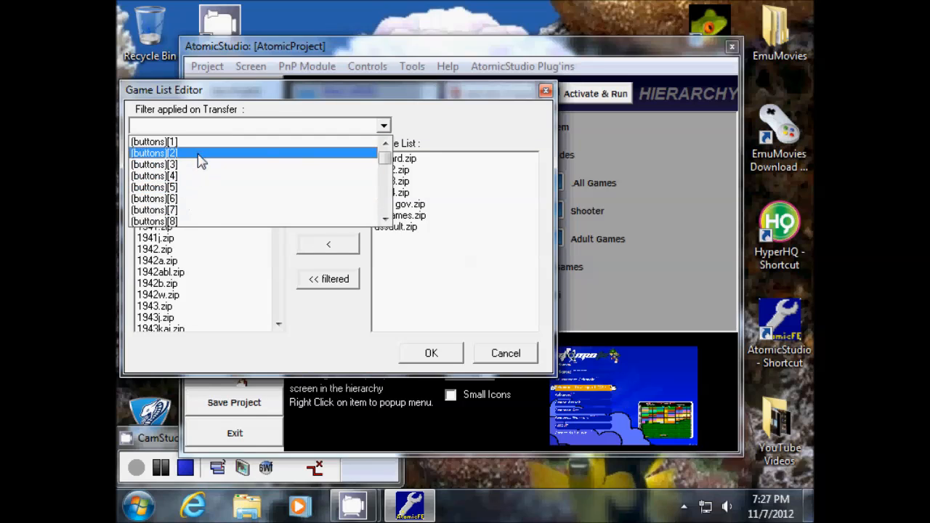
{"action": "left_click_drag", "start_coordinate": [384, 159], "coordinate": [384, 204]}
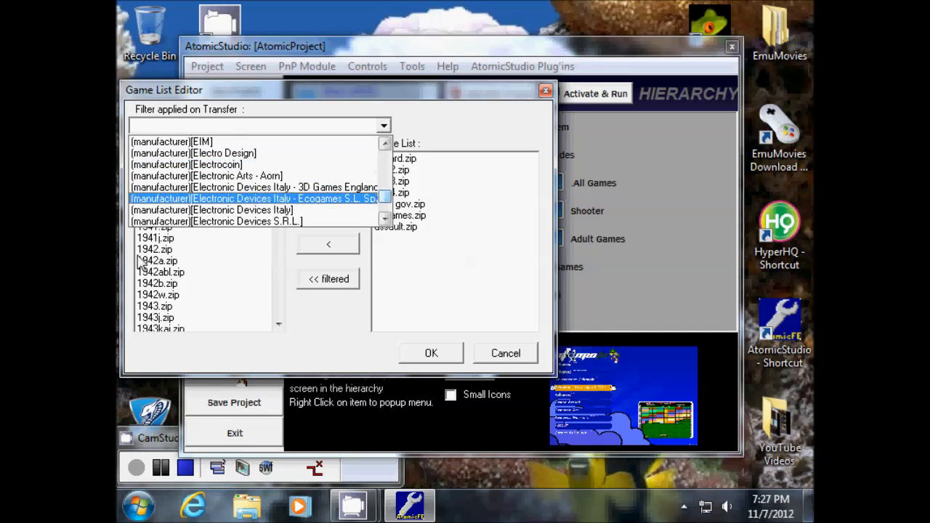
{"action": "left_click", "coordinate": [439, 114]}
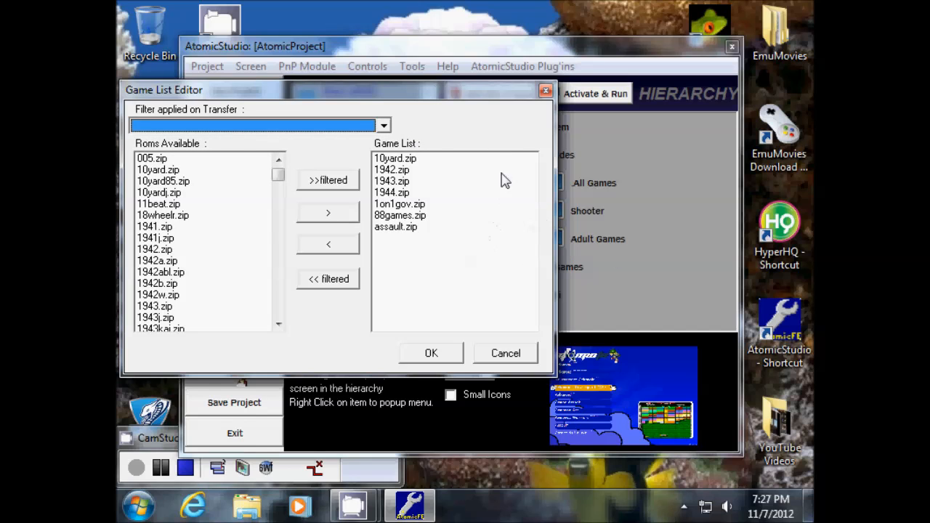
{"action": "left_click_drag", "start_coordinate": [498, 91], "coordinate": [463, 93]}
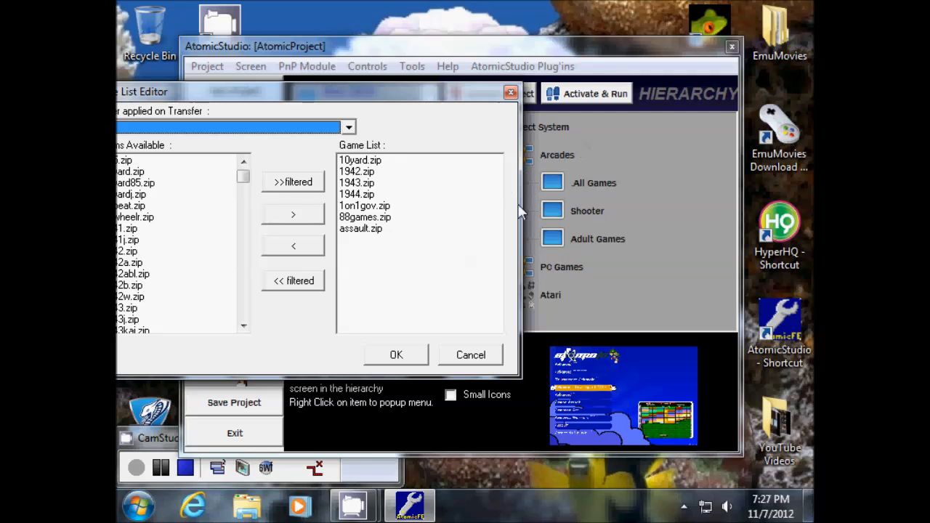
{"action": "left_click_drag", "start_coordinate": [287, 94], "coordinate": [385, 108]}
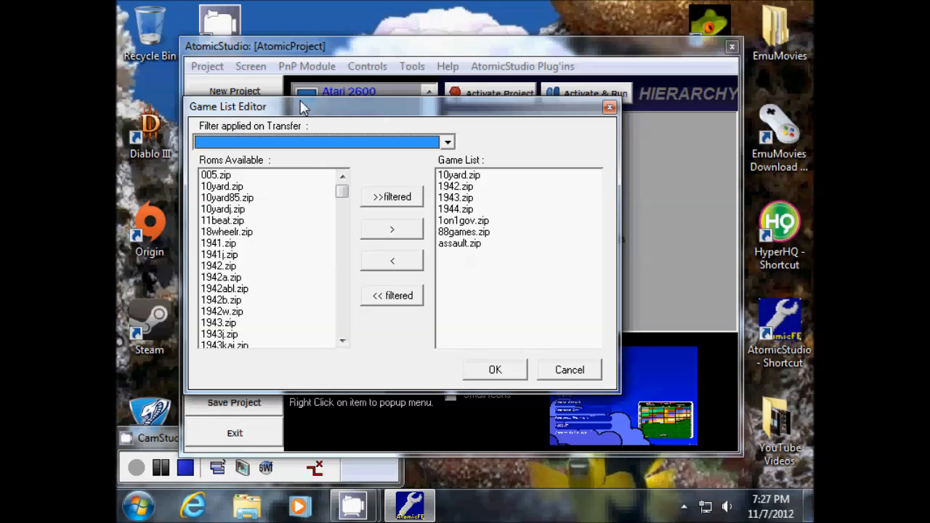
{"action": "left_click_drag", "start_coordinate": [302, 105], "coordinate": [375, 144]}
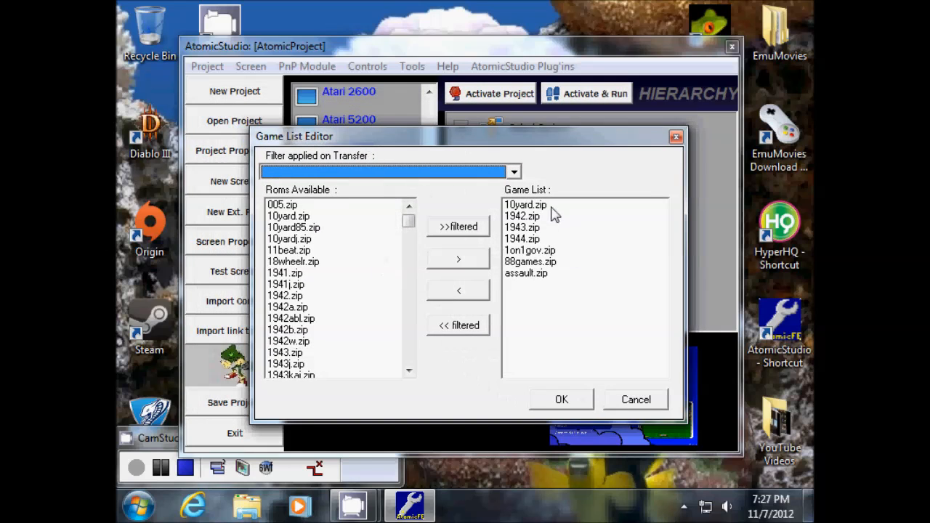
- Remove all seven preloaded ROMs, including 10yard.zip and 1942.zip, from the game list
{"action": "left_click", "coordinate": [519, 207]}
{"action": "left_click", "coordinate": [462, 264]}
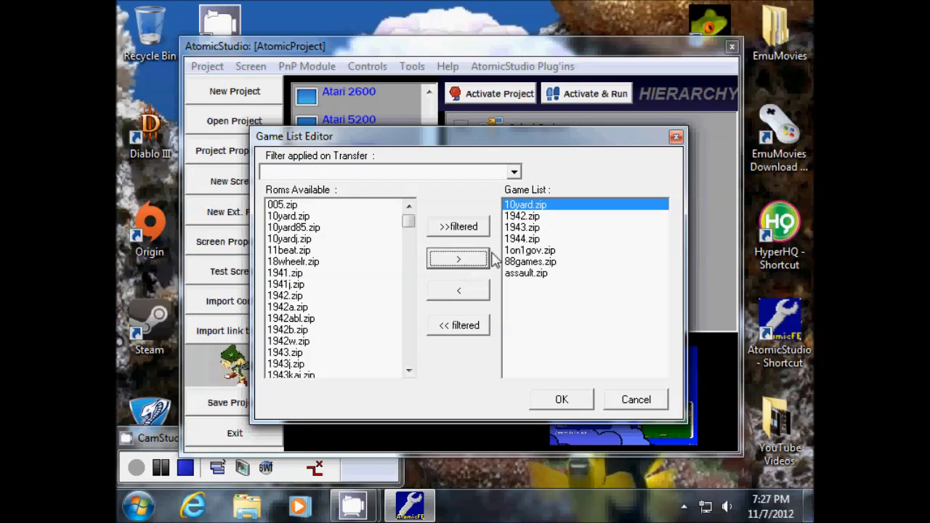
{"action": "left_click", "coordinate": [458, 290]}
{"action": "left_click", "coordinate": [526, 207]}
{"action": "left_click", "coordinate": [462, 290]}
{"action": "left_click", "coordinate": [470, 294]}
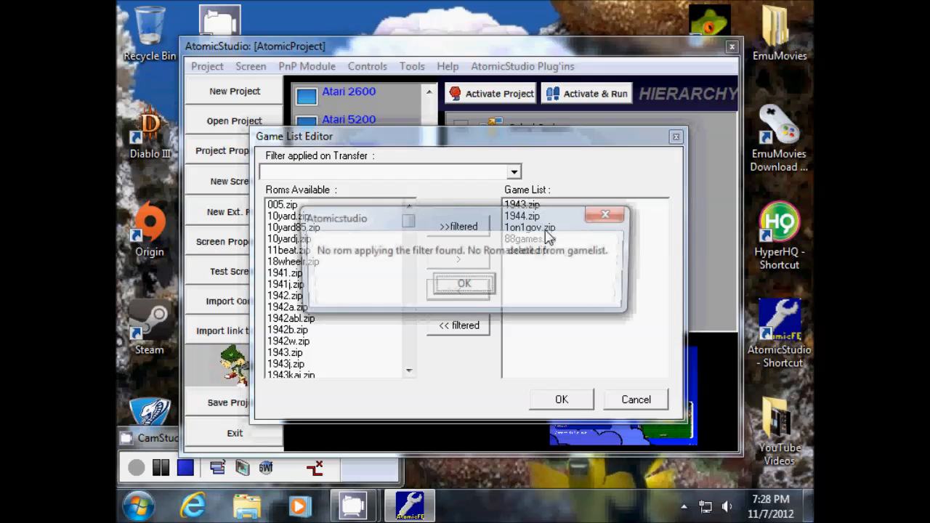
{"action": "left_click", "coordinate": [609, 215]}
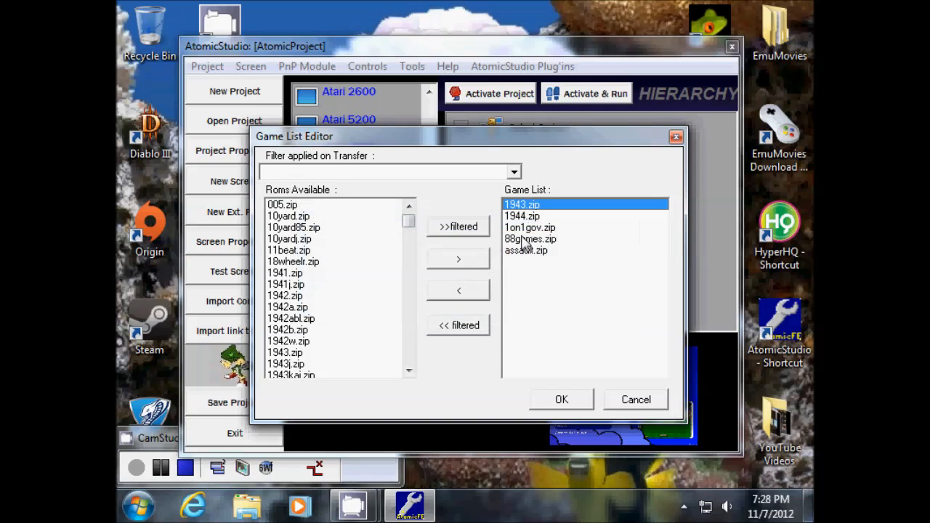
{"action": "left_click", "coordinate": [542, 253], "text": "shift"}
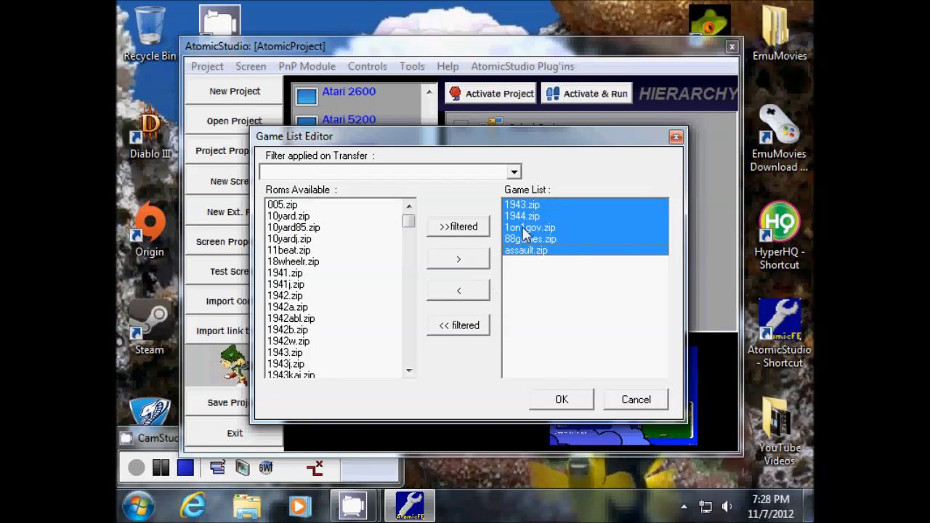
{"action": "key", "text": "shift+Up"}
{"action": "key", "text": "shift+Up"}
{"action": "key", "text": "shift+Up"}
{"action": "key", "text": "shift+Down"}
{"action": "key", "text": "shift+Down"}
{"action": "key", "text": "shift+Down"}
{"action": "left_click", "coordinate": [458, 292]}
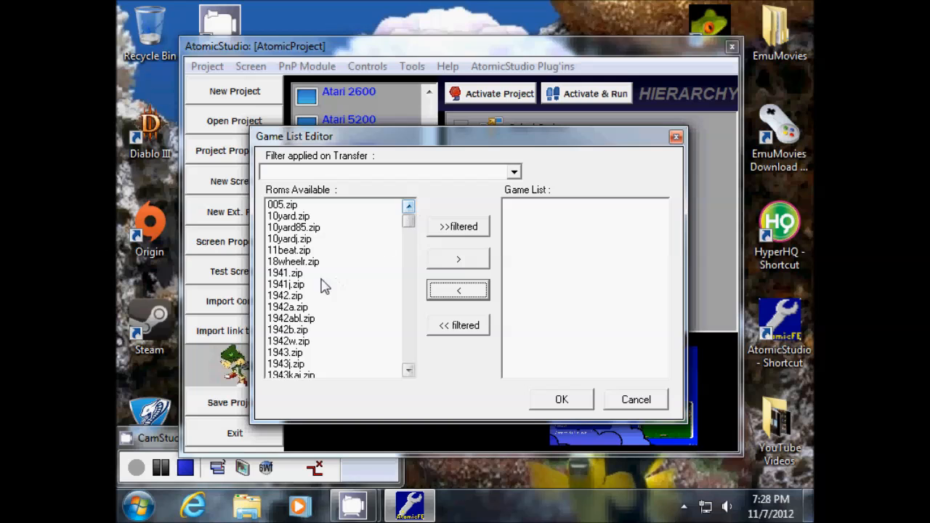
- Add 1942.zip, 1943.zip, 1944.zip and 1945kiii.zip from Roms Available to the game list
{"action": "left_click_drag", "start_coordinate": [379, 145], "coordinate": [406, 125]}
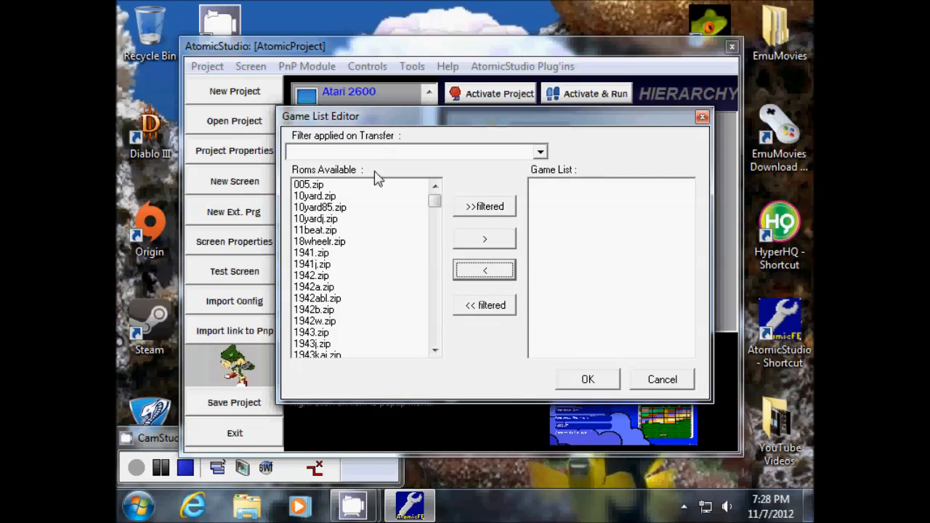
{"action": "left_click", "coordinate": [435, 353]}
{"action": "left_click", "coordinate": [435, 353]}
{"action": "left_click", "coordinate": [435, 353]}
{"action": "left_click", "coordinate": [434, 353]}
{"action": "left_click", "coordinate": [435, 352]}
{"action": "left_click", "coordinate": [434, 352]}
{"action": "left_click", "coordinate": [434, 353]}
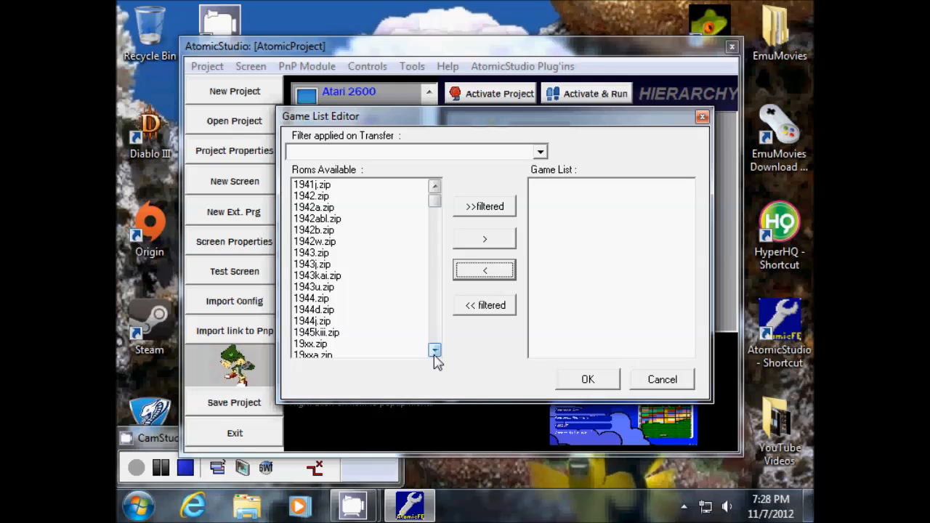
{"action": "left_click", "coordinate": [318, 197]}
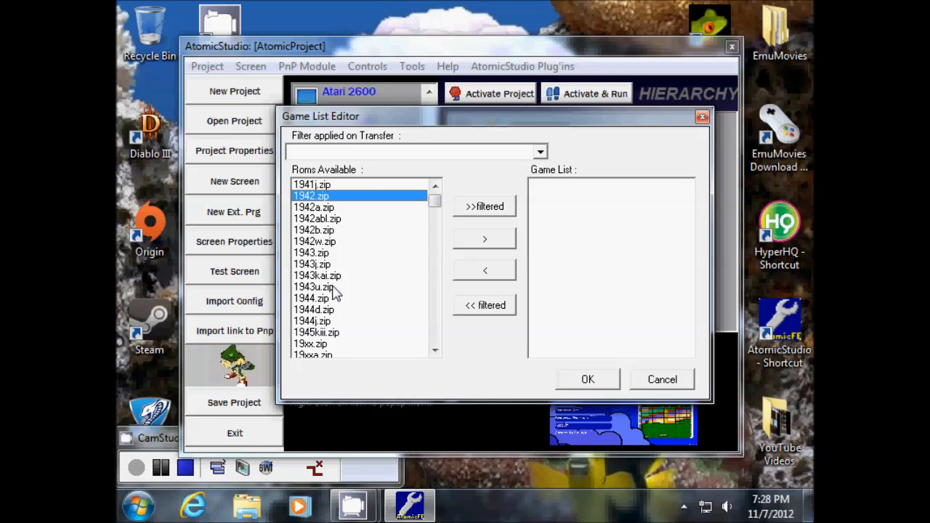
{"action": "left_click", "coordinate": [317, 254], "text": "ctrl"}
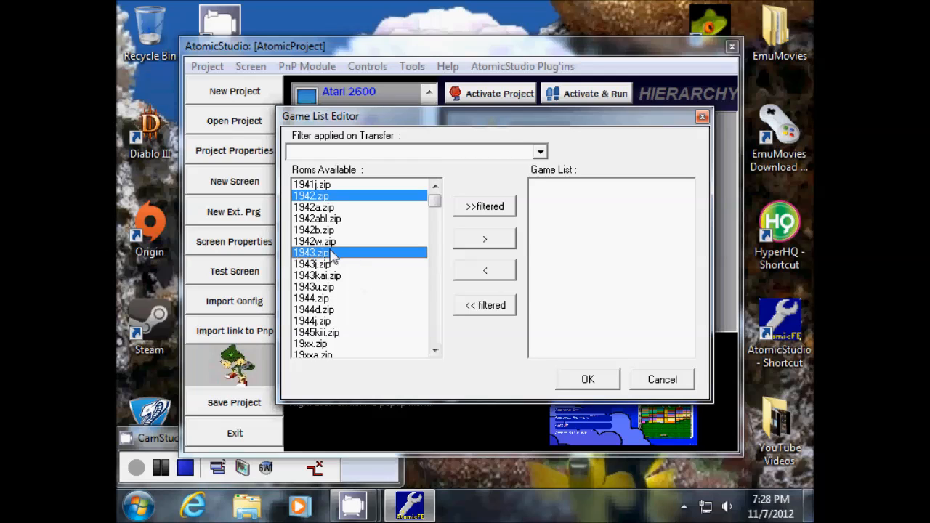
{"action": "left_click", "coordinate": [327, 299], "text": "ctrl"}
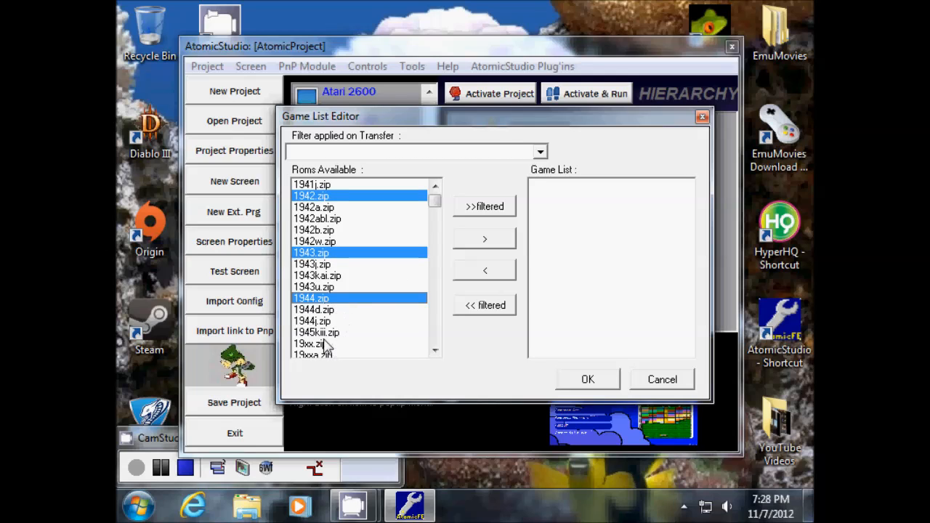
{"action": "left_click", "coordinate": [434, 351]}
{"action": "left_click", "coordinate": [434, 351]}
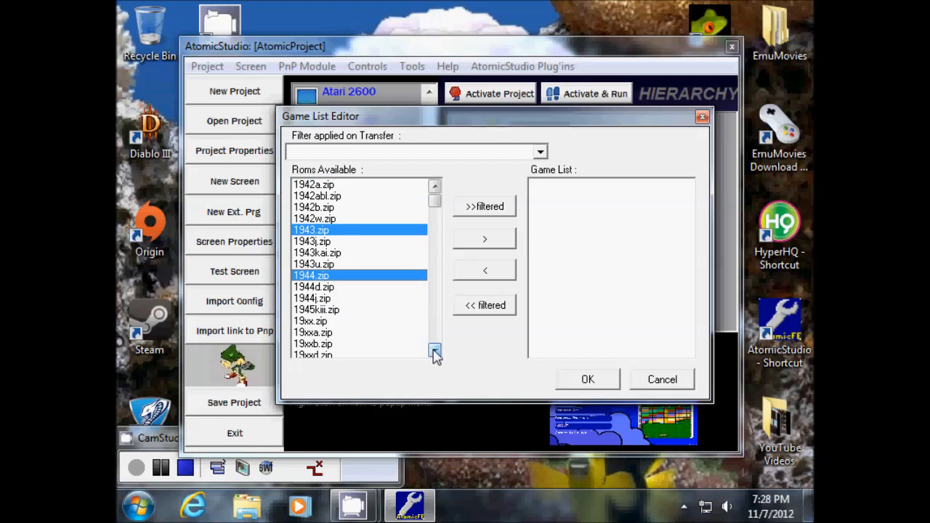
{"action": "left_click", "coordinate": [315, 311], "text": "ctrl"}
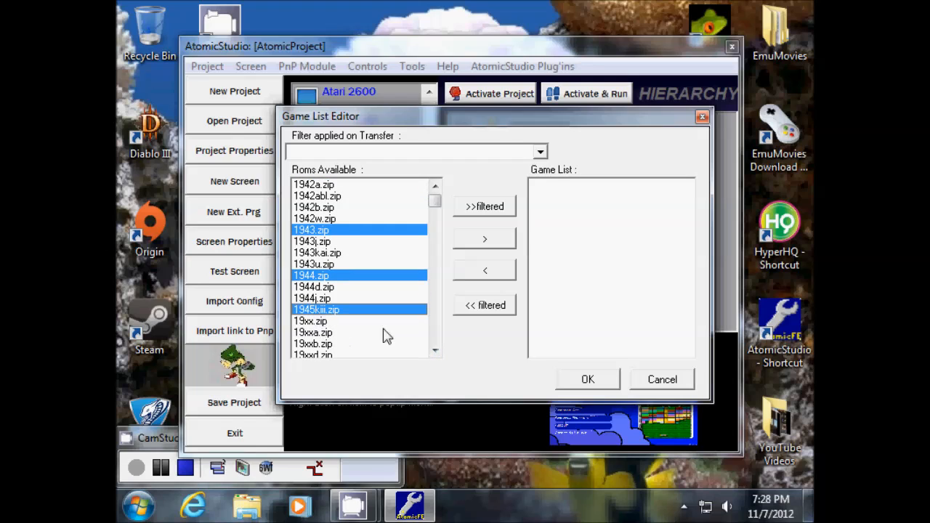
{"action": "left_click", "coordinate": [434, 187]}
{"action": "left_click", "coordinate": [434, 186]}
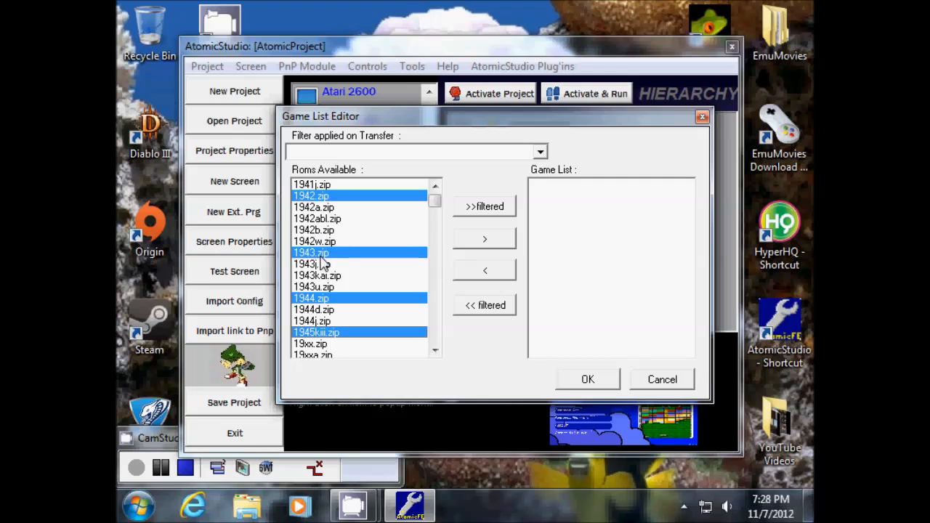
{"action": "left_click", "coordinate": [481, 239]}
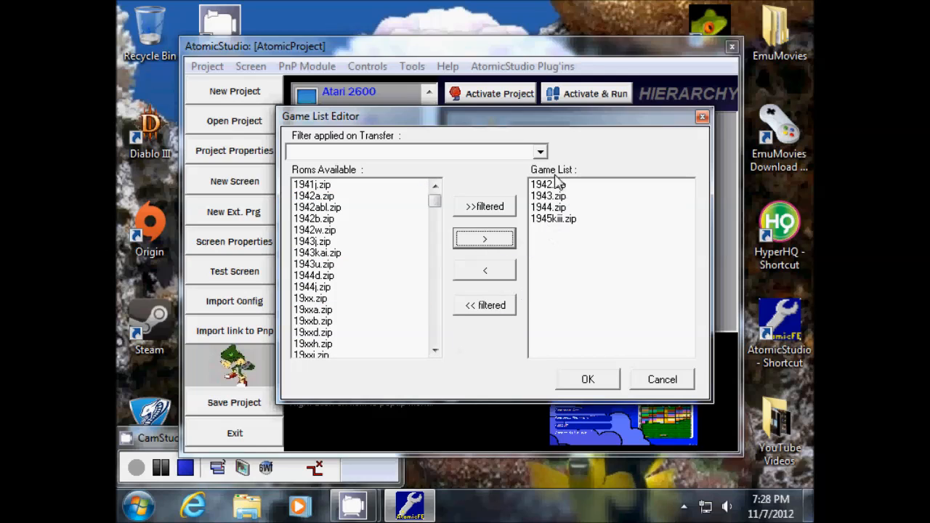
- Add 10yard.zip and 1on1gov.zip to the game list
{"action": "left_click", "coordinate": [435, 186]}
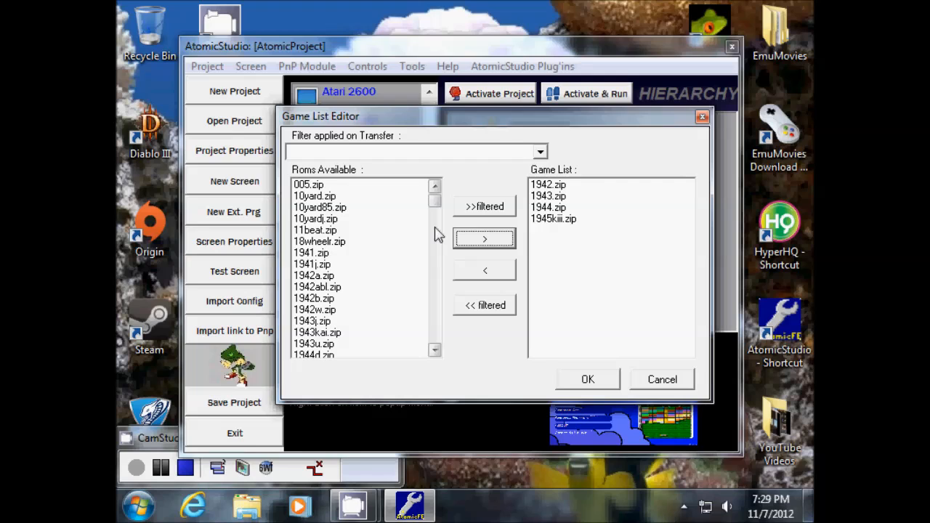
{"action": "left_click", "coordinate": [316, 197]}
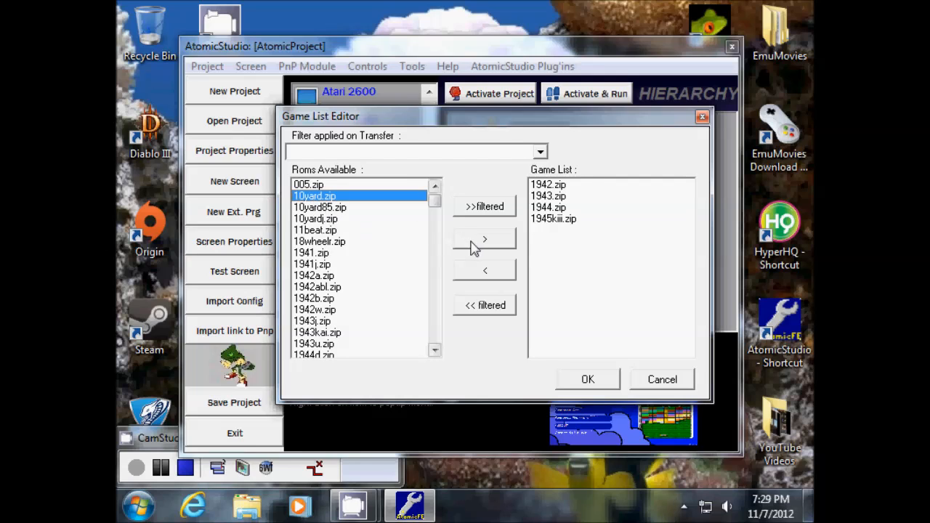
{"action": "left_click", "coordinate": [467, 245]}
{"action": "left_click", "coordinate": [435, 351]}
{"action": "left_click", "coordinate": [434, 352]}
{"action": "left_click", "coordinate": [343, 321]}
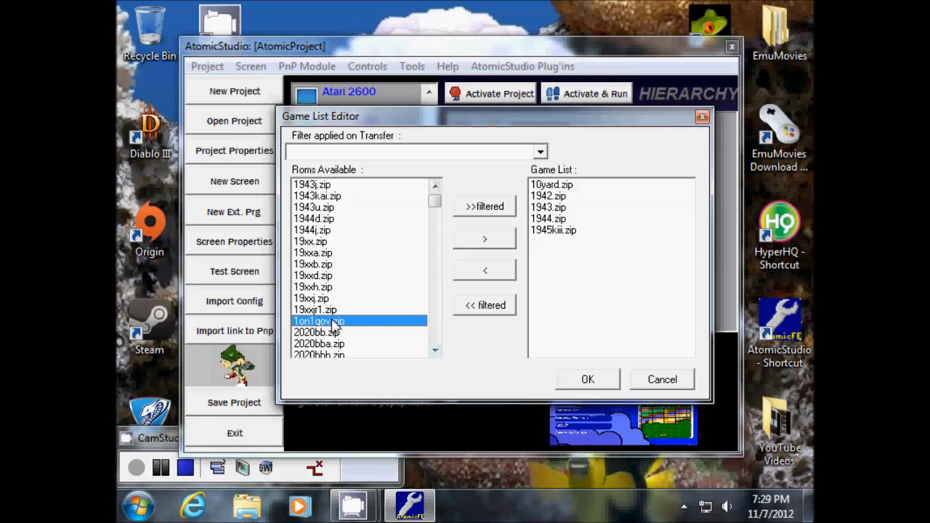
{"action": "left_click", "coordinate": [458, 247]}
{"action": "left_click", "coordinate": [434, 352]}
{"action": "left_click", "coordinate": [435, 352]}
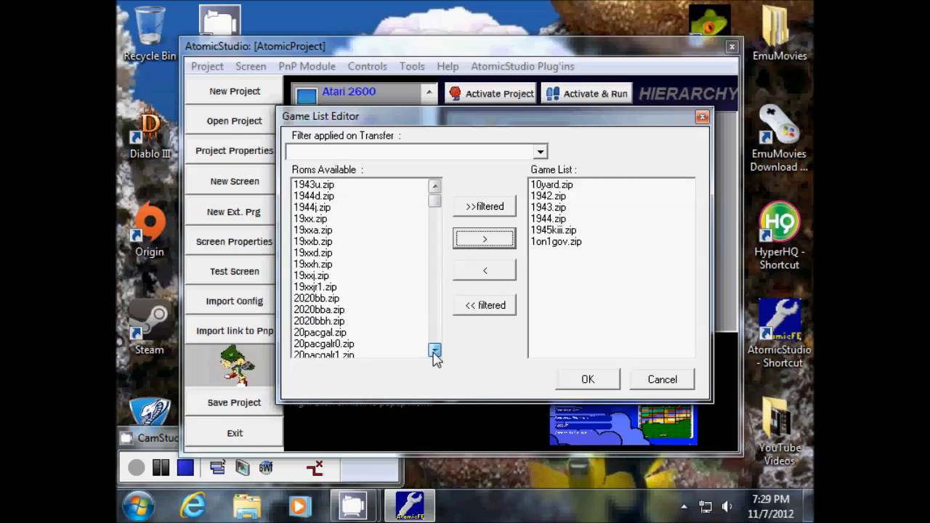
{"action": "left_click", "coordinate": [434, 352]}
- Accept the six-ROM game list and close the Game List Editor
{"action": "left_click_drag", "start_coordinate": [545, 123], "coordinate": [353, 116]}
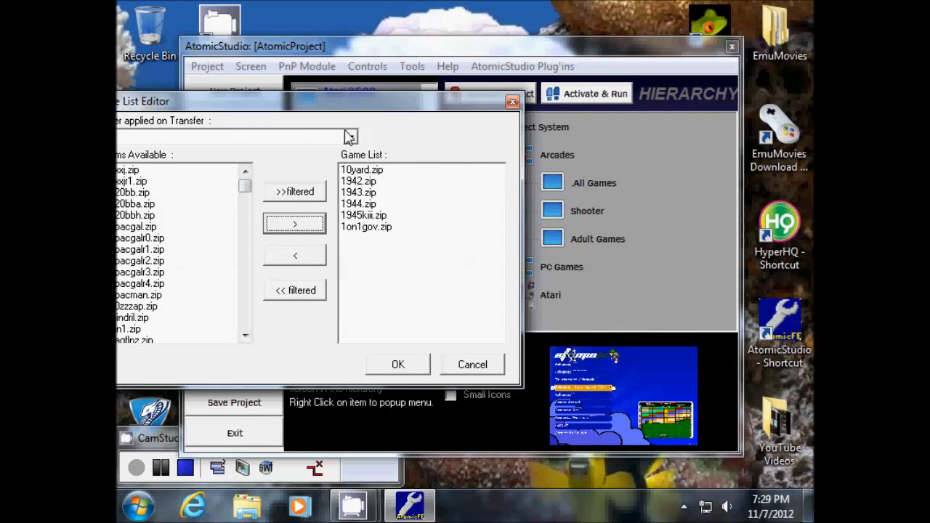
{"action": "left_click_drag", "start_coordinate": [303, 108], "coordinate": [439, 206]}
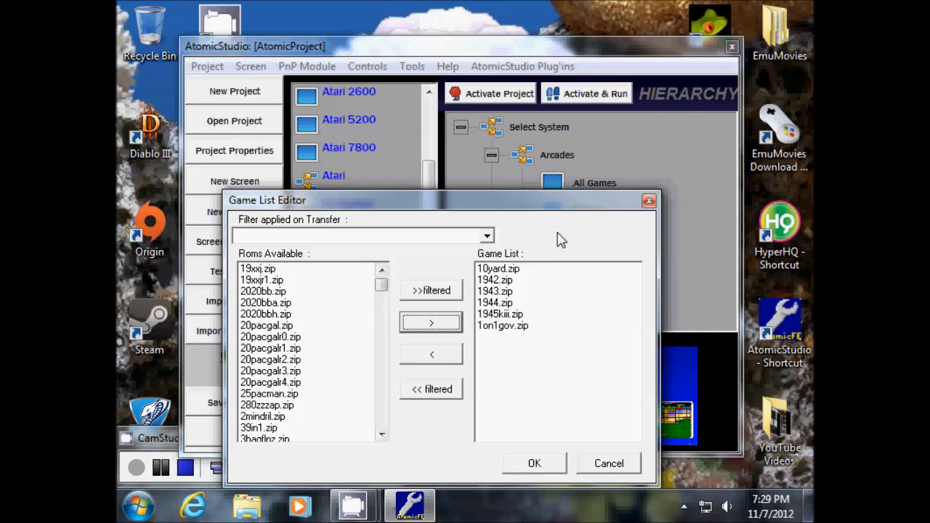
{"action": "left_click_drag", "start_coordinate": [533, 195], "coordinate": [490, 97]}
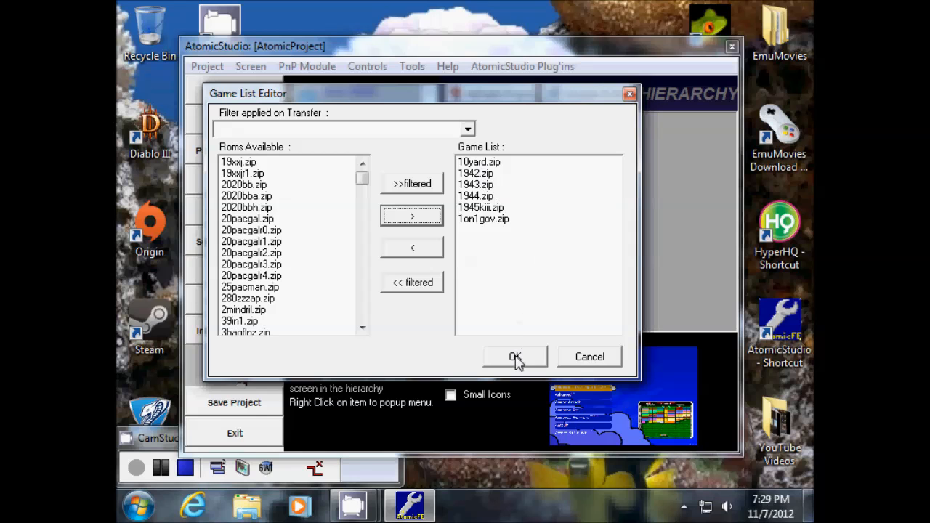
{"action": "mouse_move", "coordinate": [465, 95]}
{"action": "left_mouse_down"}
{"action": "mouse_move", "coordinate": [372, 141]}
{"action": "mouse_move", "coordinate": [332, 181]}
{"action": "mouse_move", "coordinate": [407, 116]}
{"action": "mouse_move", "coordinate": [478, 108]}
{"action": "left_mouse_up"}
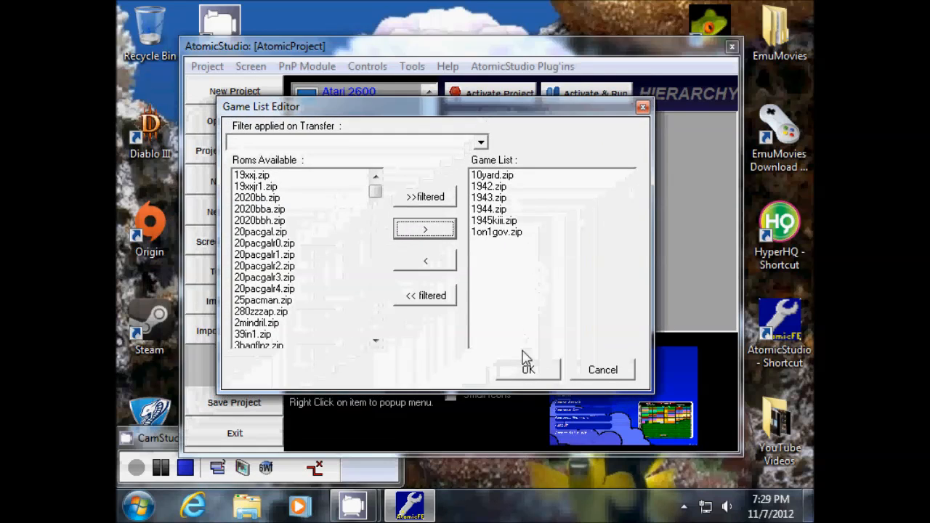
{"action": "left_click", "coordinate": [527, 369]}
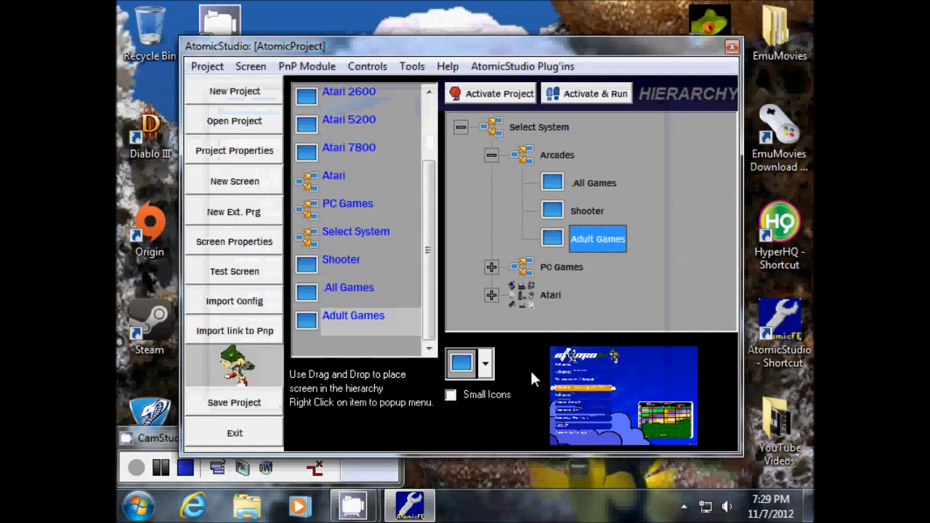
- Reopen Adult Games' attached game list to verify it, then close it
{"action": "right_click", "coordinate": [593, 239]}
{"action": "left_click", "coordinate": [636, 148]}
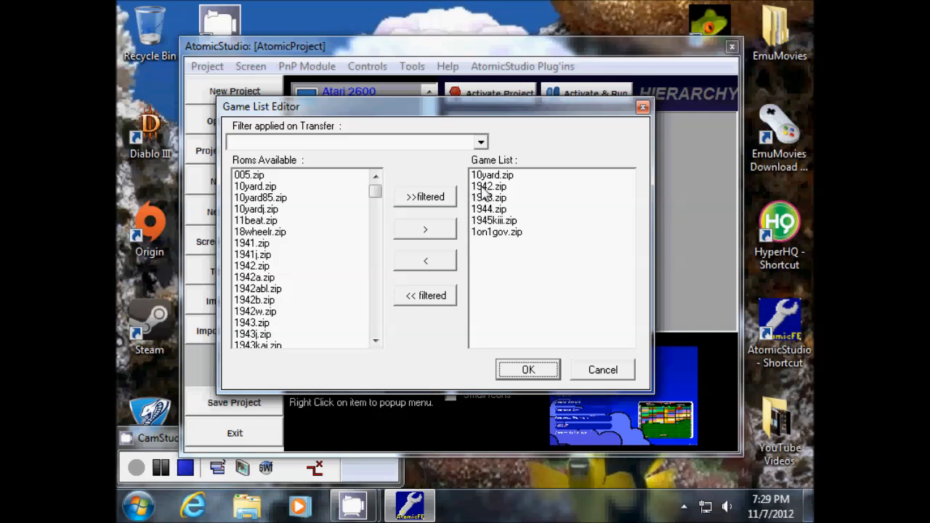
{"action": "left_click", "coordinate": [528, 370]}
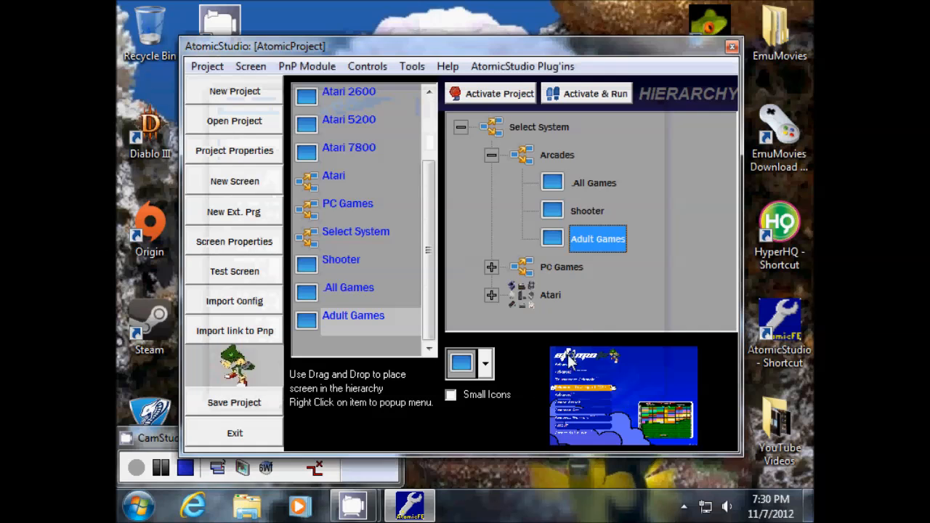
- Remove 1941, 1942 and 1943 from the Shooter screen's game list
{"action": "left_click", "coordinate": [591, 212]}
{"action": "right_click", "coordinate": [595, 215]}
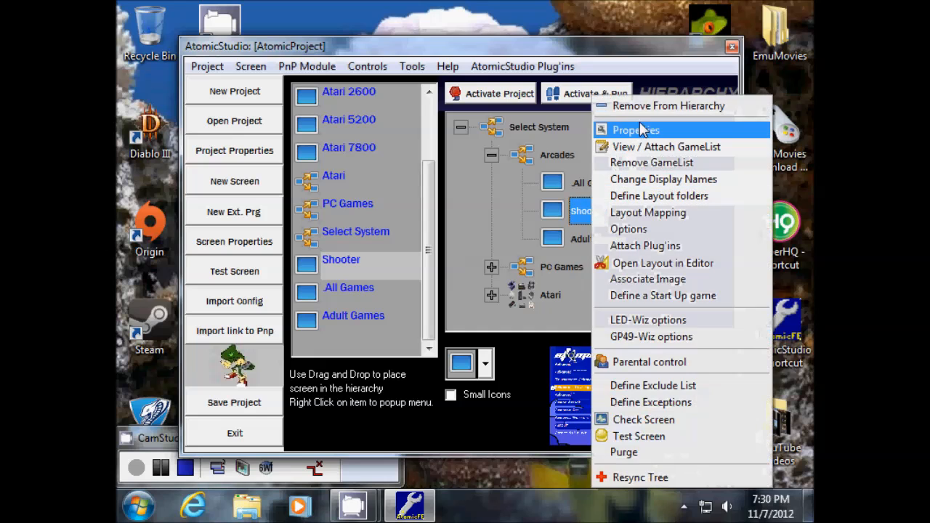
{"action": "left_click", "coordinate": [638, 148]}
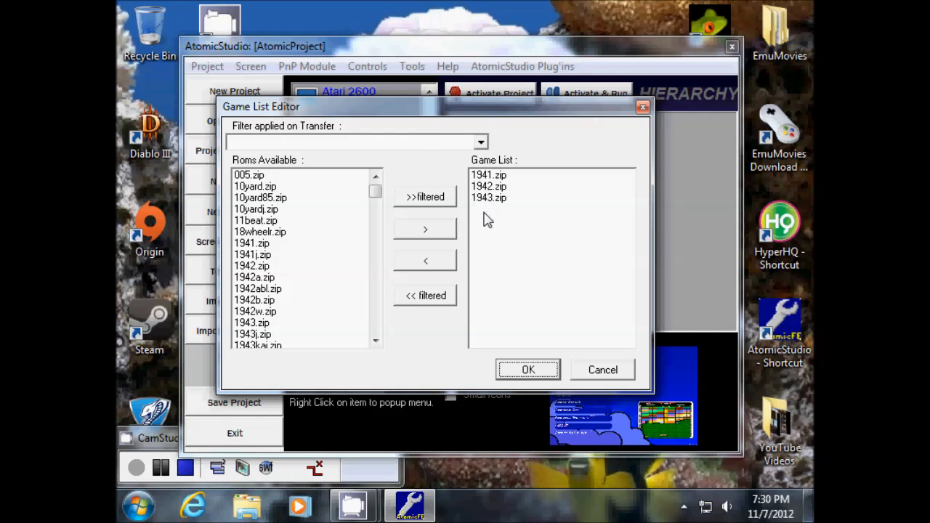
{"action": "left_click", "coordinate": [500, 176]}
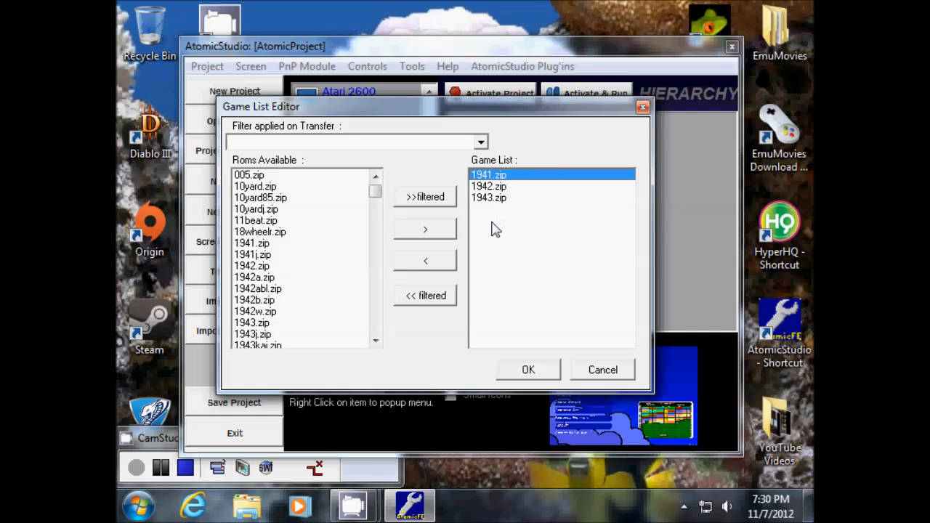
{"action": "left_click", "coordinate": [497, 200], "text": "shift"}
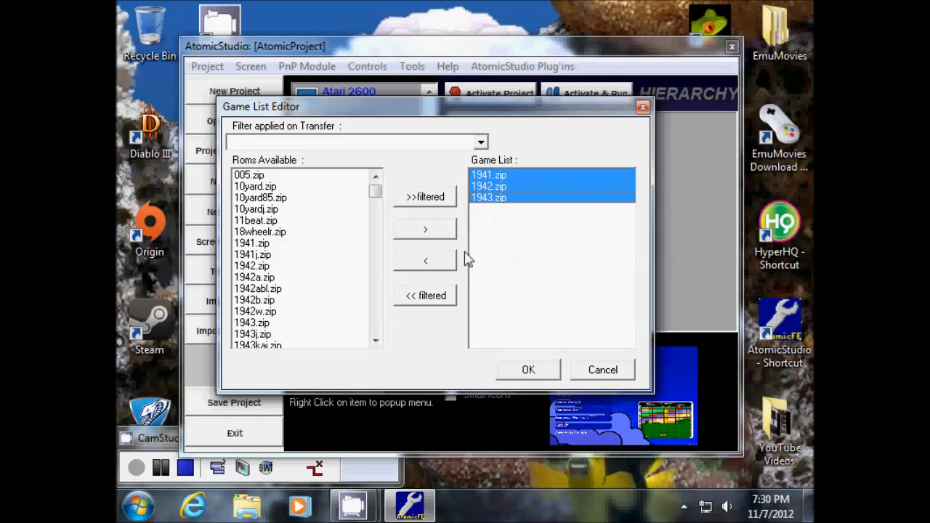
{"action": "left_click", "coordinate": [446, 266]}
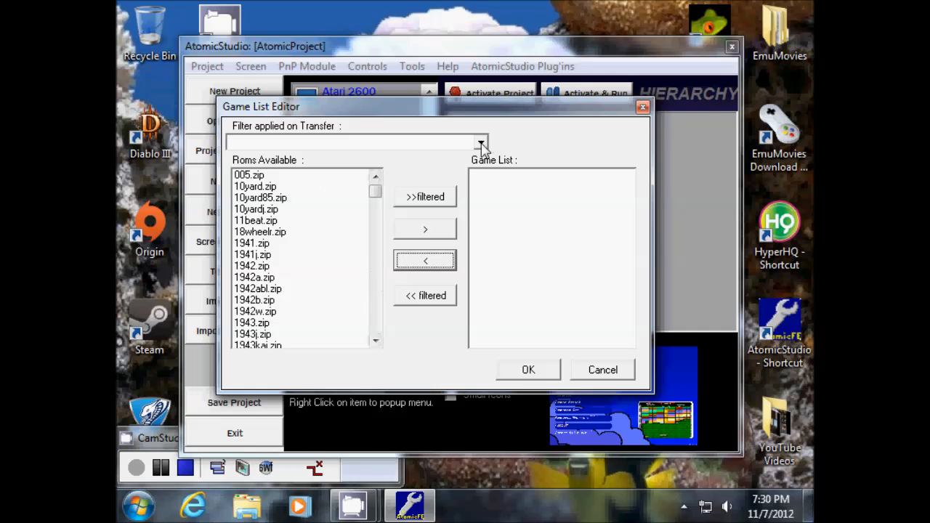
- Add aliens2.zip and aliens3.zip to the Shooter game list
{"action": "left_click_drag", "start_coordinate": [399, 116], "coordinate": [428, 138]}
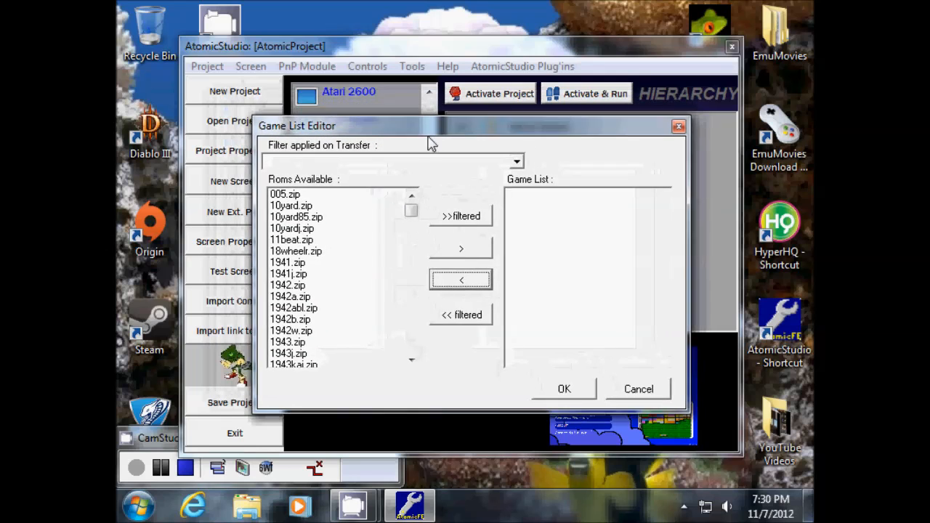
{"action": "mouse_move", "coordinate": [409, 216]}
{"action": "left_mouse_down"}
{"action": "mouse_move", "coordinate": [409, 243]}
{"action": "mouse_move", "coordinate": [407, 200]}
{"action": "left_mouse_up"}
{"action": "left_click", "coordinate": [283, 291]}
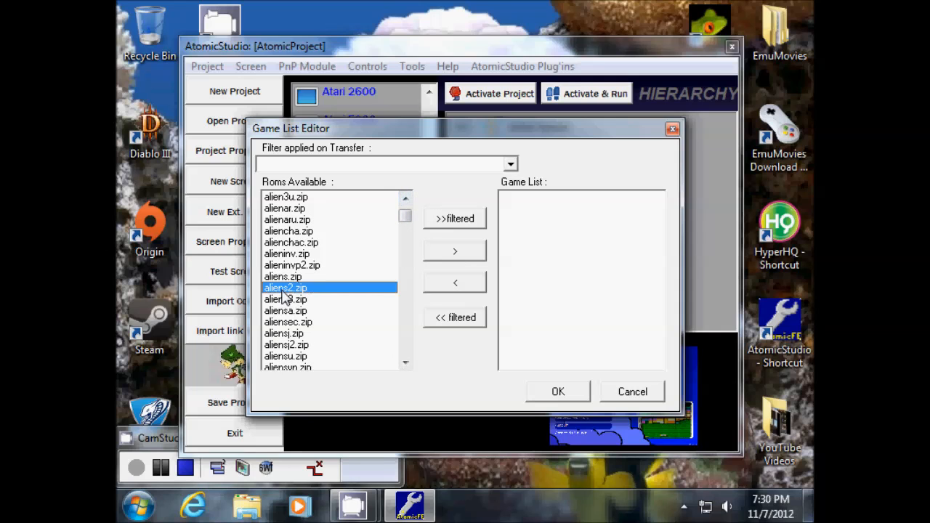
{"action": "left_click", "coordinate": [455, 251]}
{"action": "left_click", "coordinate": [299, 291]}
{"action": "left_click", "coordinate": [458, 255]}
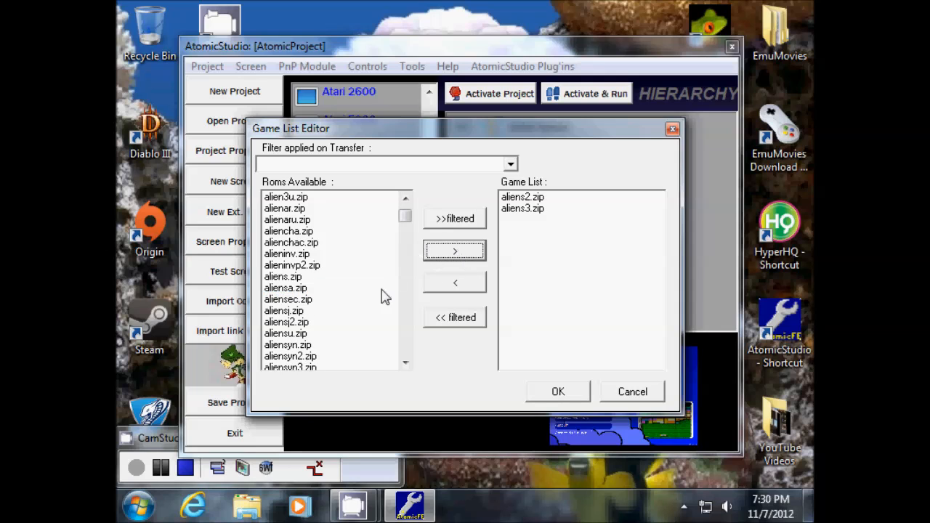
- Add asteroid.zip and assault.zip to the Shooter list and accept it
{"action": "left_click", "coordinate": [405, 199]}
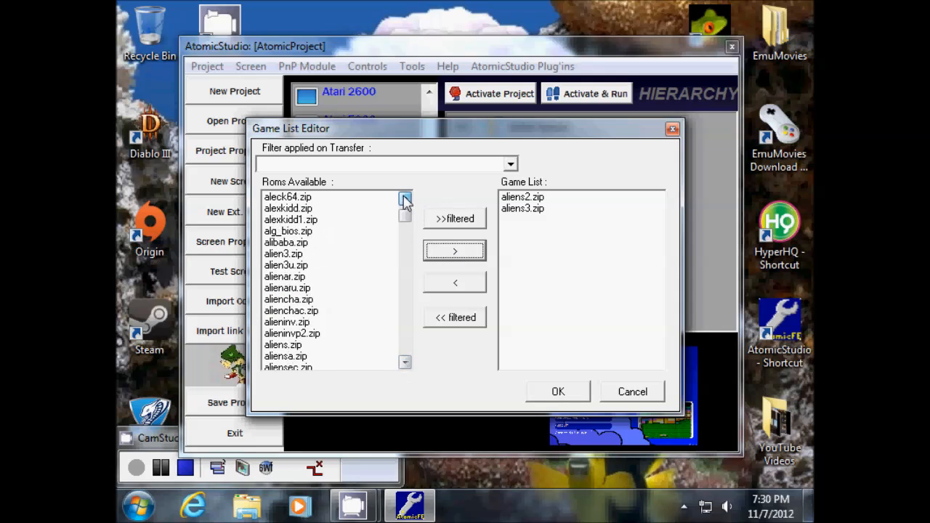
{"action": "left_click_drag", "start_coordinate": [405, 199], "coordinate": [405, 201]}
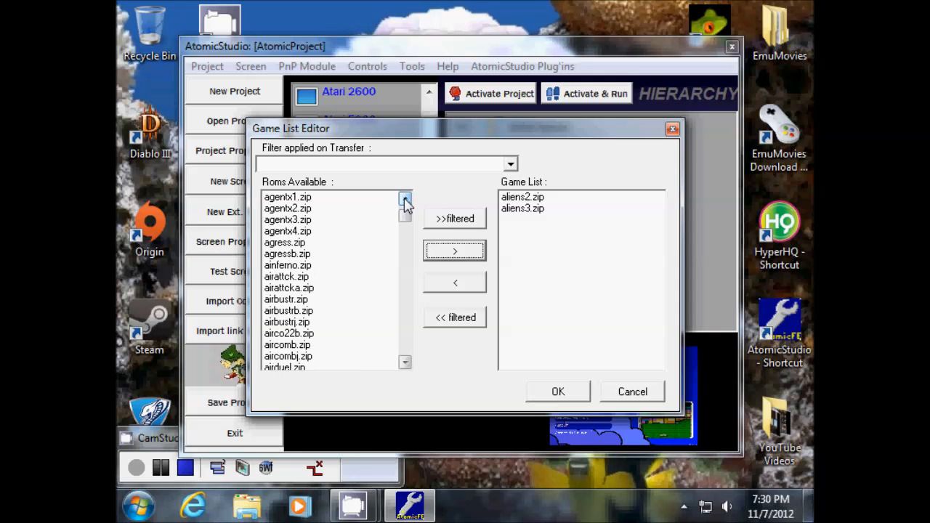
{"action": "left_click_drag", "start_coordinate": [404, 362], "coordinate": [405, 361]}
{"action": "left_click", "coordinate": [405, 334]}
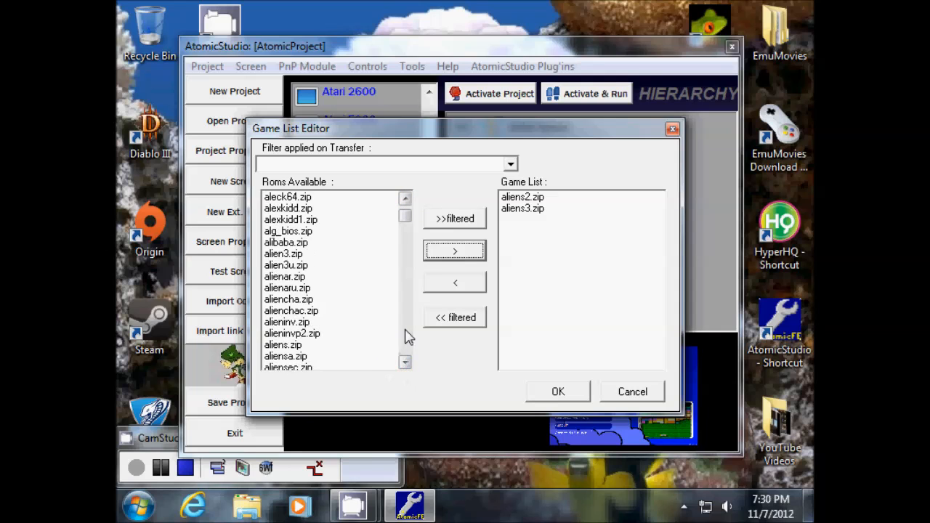
{"action": "left_click", "coordinate": [405, 336]}
{"action": "left_click", "coordinate": [405, 336]}
{"action": "left_click", "coordinate": [406, 335]}
{"action": "left_click", "coordinate": [406, 336]}
{"action": "left_click", "coordinate": [405, 336]}
{"action": "left_click", "coordinate": [405, 336]}
{"action": "left_click", "coordinate": [406, 336]}
{"action": "left_click", "coordinate": [405, 336]}
{"action": "left_click", "coordinate": [405, 199]}
{"action": "left_click", "coordinate": [404, 199]}
{"action": "left_click", "coordinate": [405, 198]}
{"action": "left_click", "coordinate": [404, 199]}
{"action": "left_click", "coordinate": [298, 219]}
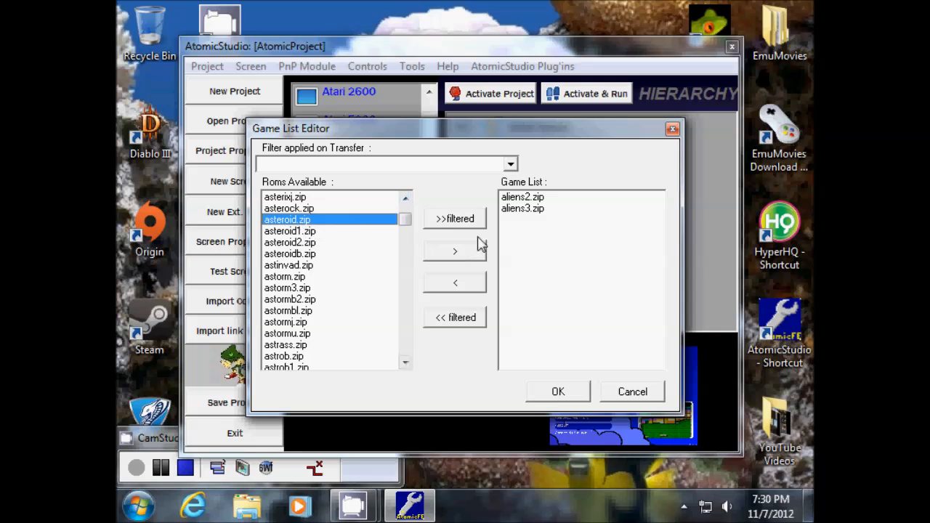
{"action": "left_click", "coordinate": [455, 255]}
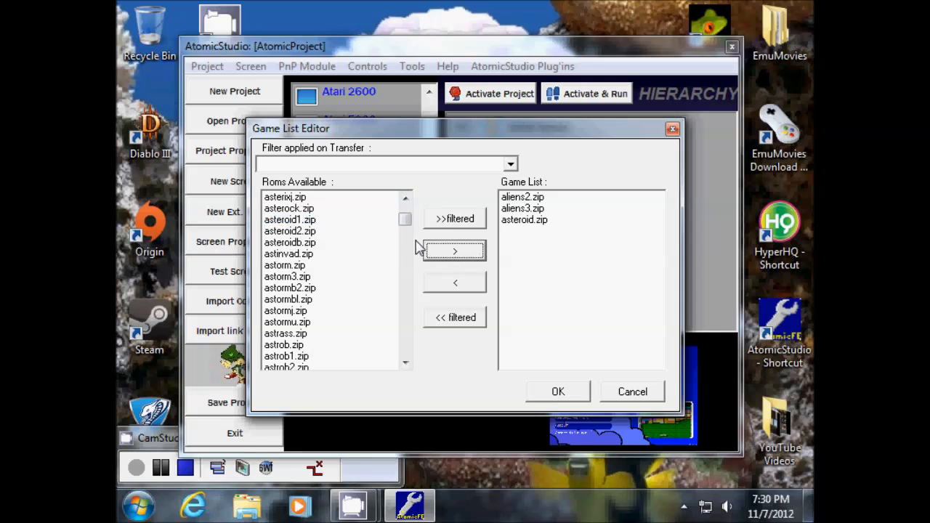
{"action": "triple_click", "coordinate": [404, 198]}
{"action": "double_click", "coordinate": [405, 198]}
{"action": "triple_click", "coordinate": [405, 198]}
{"action": "triple_click", "coordinate": [405, 198]}
{"action": "double_click", "coordinate": [404, 198]}
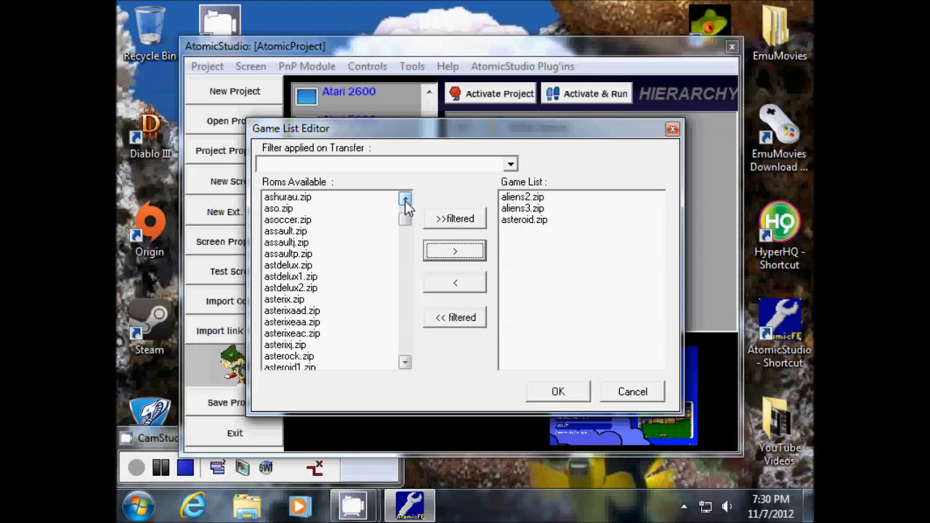
{"action": "left_click", "coordinate": [282, 232]}
{"action": "left_click", "coordinate": [452, 252]}
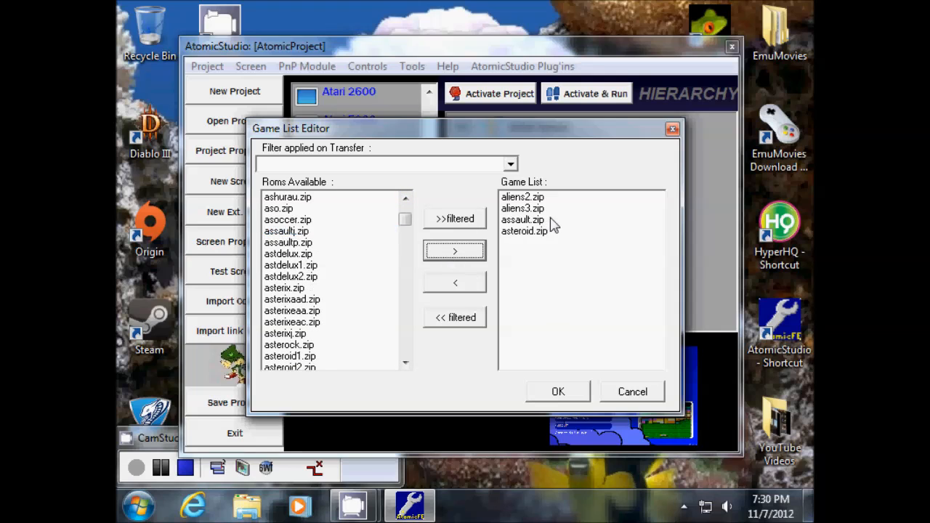
{"action": "left_click", "coordinate": [562, 392]}
- Remove All Games' game list and attach a fresh one for editing
{"action": "left_click", "coordinate": [590, 183]}
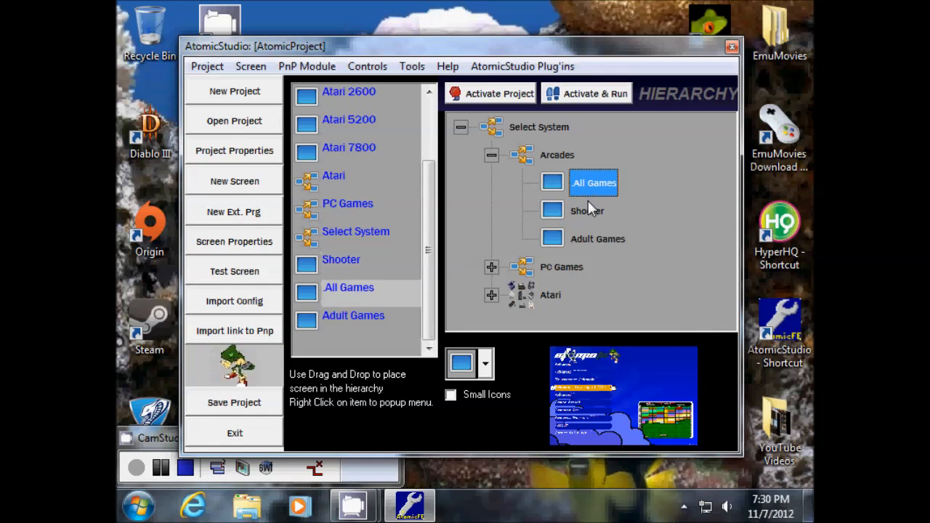
{"action": "right_click", "coordinate": [585, 184]}
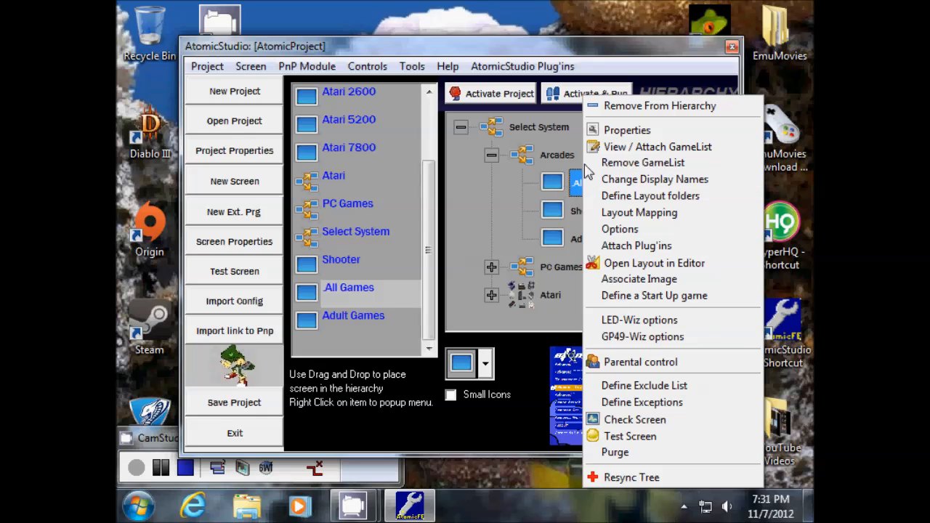
{"action": "left_click", "coordinate": [629, 163]}
{"action": "left_click", "coordinate": [466, 287]}
{"action": "right_click", "coordinate": [599, 183]}
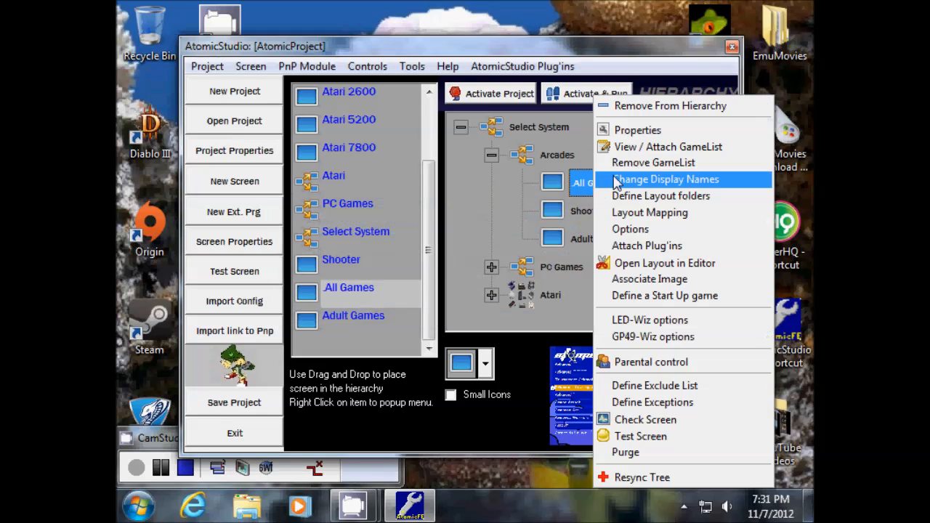
{"action": "left_click", "coordinate": [630, 146]}
{"action": "left_click", "coordinate": [496, 320]}
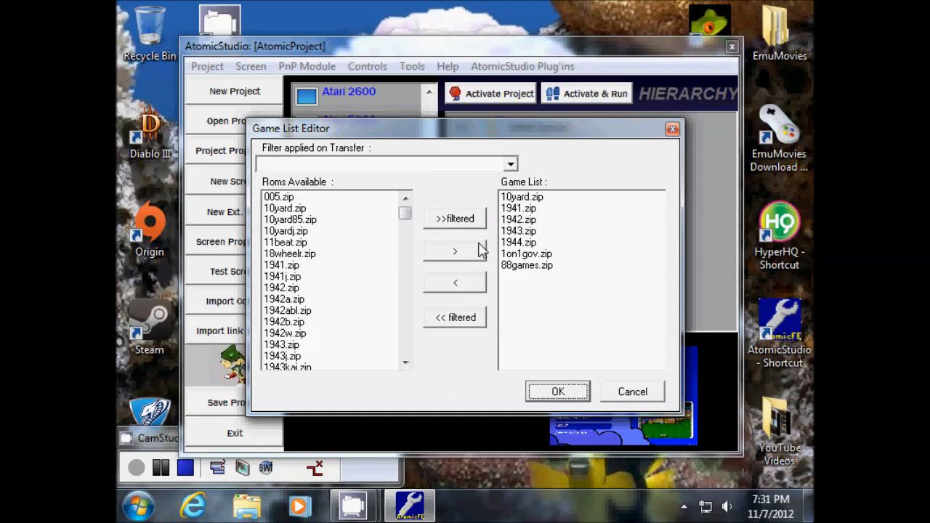
- Add assault.zip, asteroid.zip and asteroid2.zip after 88games.zip in the All Games list
{"action": "left_click", "coordinate": [528, 197]}
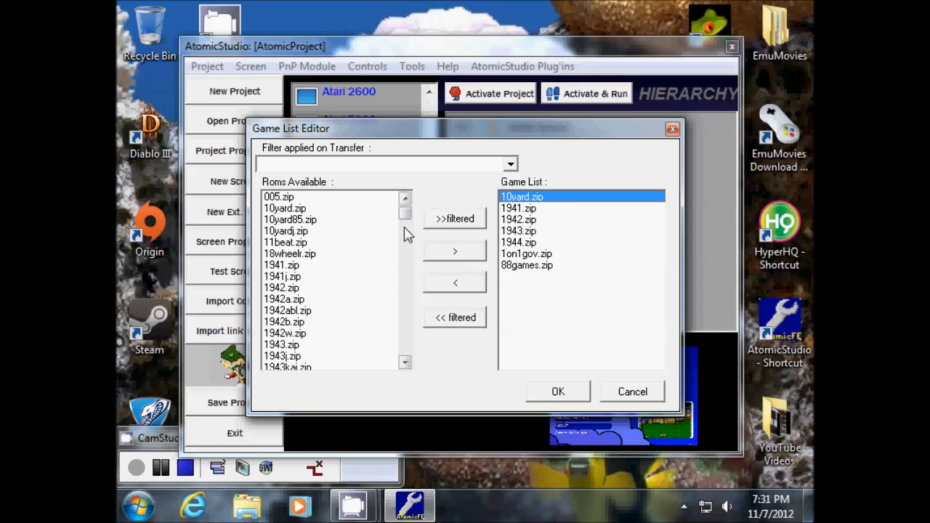
{"action": "mouse_move", "coordinate": [405, 214]}
{"action": "left_mouse_down"}
{"action": "mouse_move", "coordinate": [407, 243]}
{"action": "mouse_move", "coordinate": [411, 224]}
{"action": "left_mouse_up"}
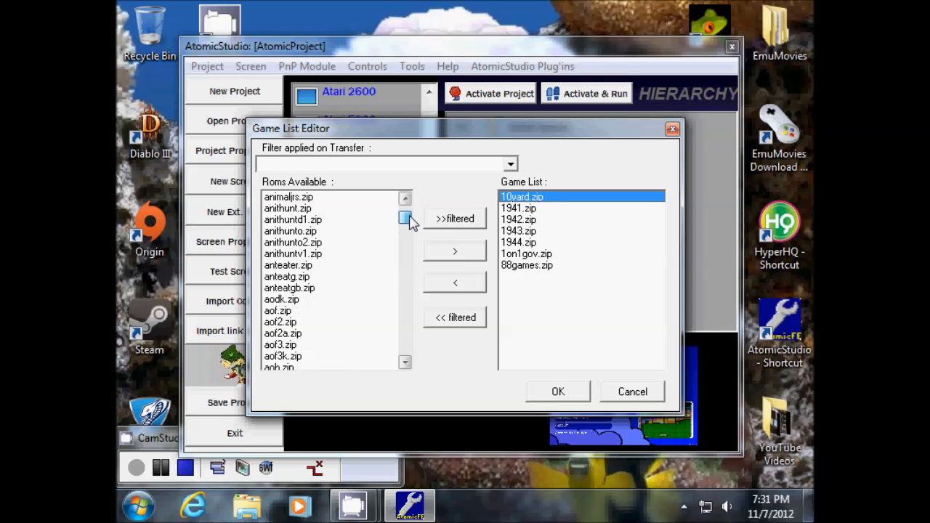
{"action": "left_click", "coordinate": [405, 199]}
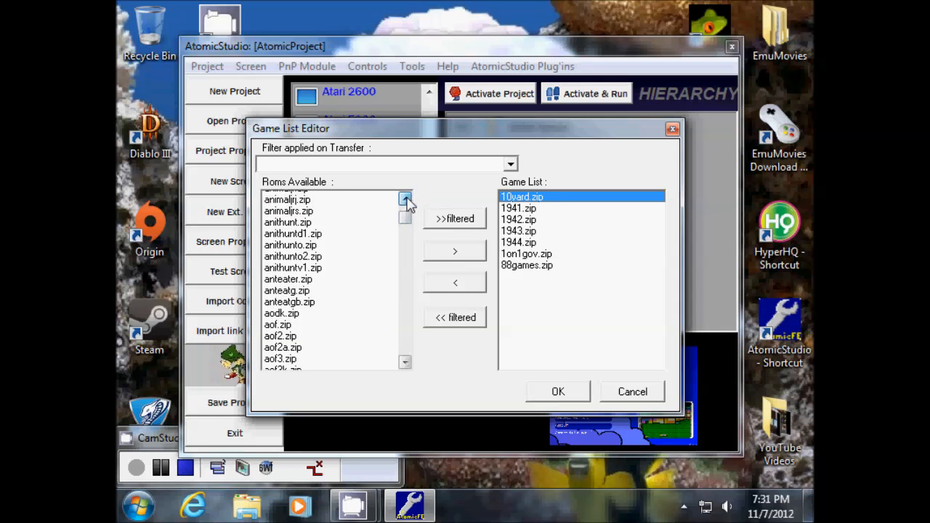
{"action": "left_click", "coordinate": [405, 199]}
{"action": "left_click", "coordinate": [405, 199]}
{"action": "left_click", "coordinate": [405, 199]}
{"action": "left_click_drag", "start_coordinate": [407, 356], "coordinate": [408, 356]}
{"action": "left_click_drag", "start_coordinate": [406, 200], "coordinate": [406, 209]}
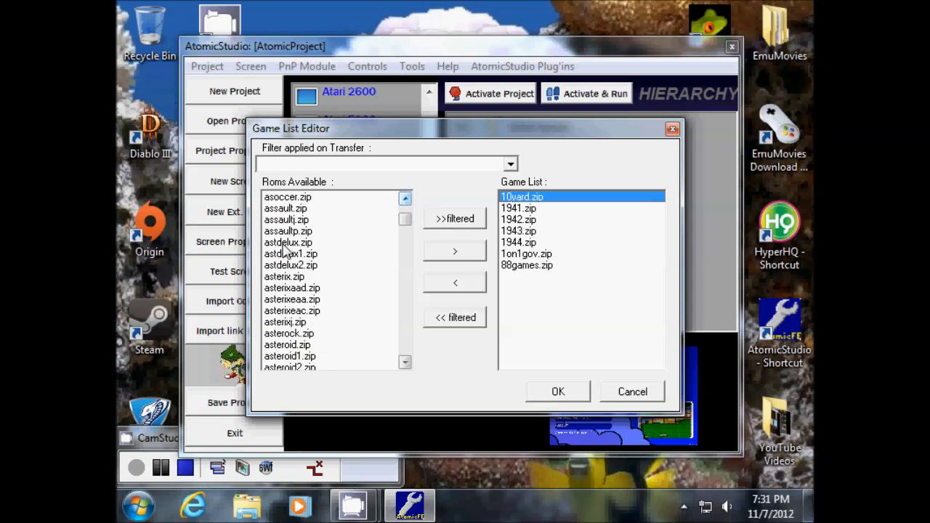
{"action": "left_click", "coordinate": [287, 233]}
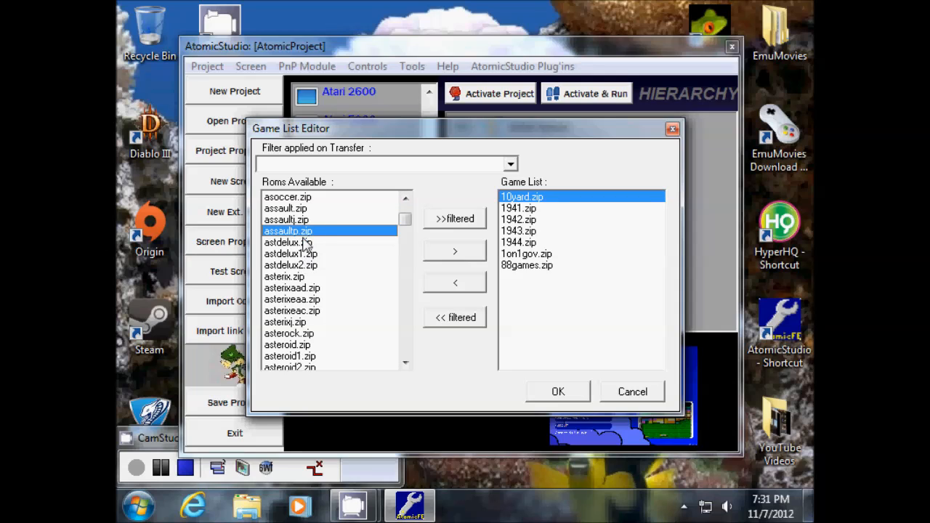
{"action": "left_click", "coordinate": [298, 209]}
{"action": "left_click", "coordinate": [455, 250]}
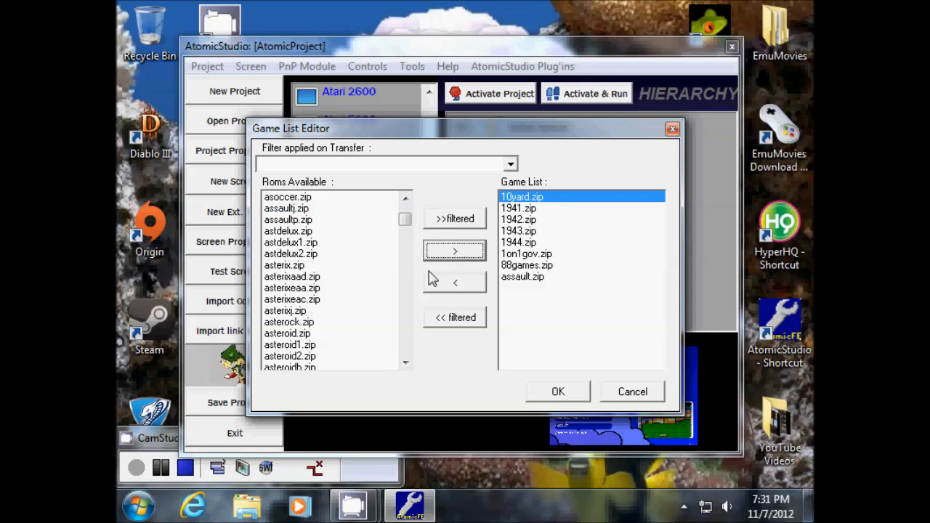
{"action": "left_click", "coordinate": [298, 334]}
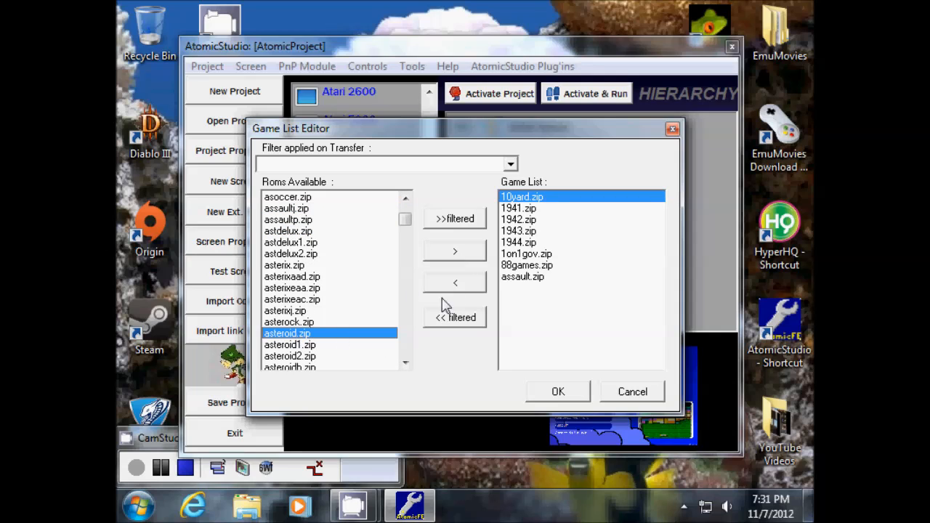
{"action": "left_click", "coordinate": [461, 259]}
{"action": "left_click", "coordinate": [300, 346]}
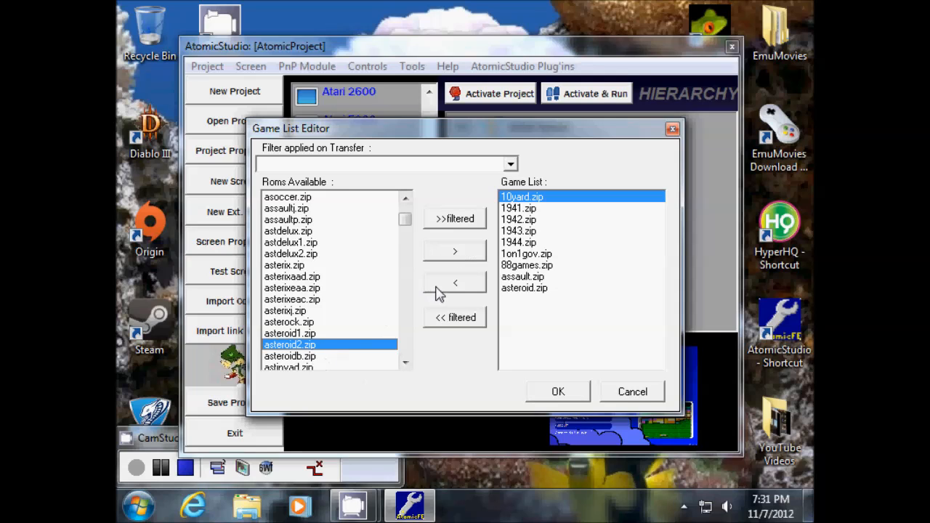
{"action": "left_click", "coordinate": [452, 254]}
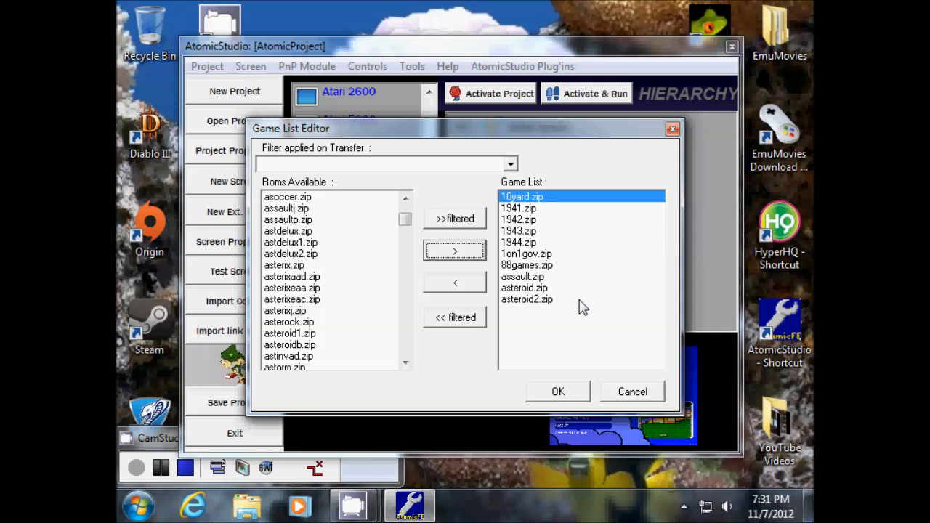
- Reposition the Game List Editor to reveal the hierarchy, then centre it over the project window
{"action": "left_click_drag", "start_coordinate": [504, 138], "coordinate": [323, 120]}
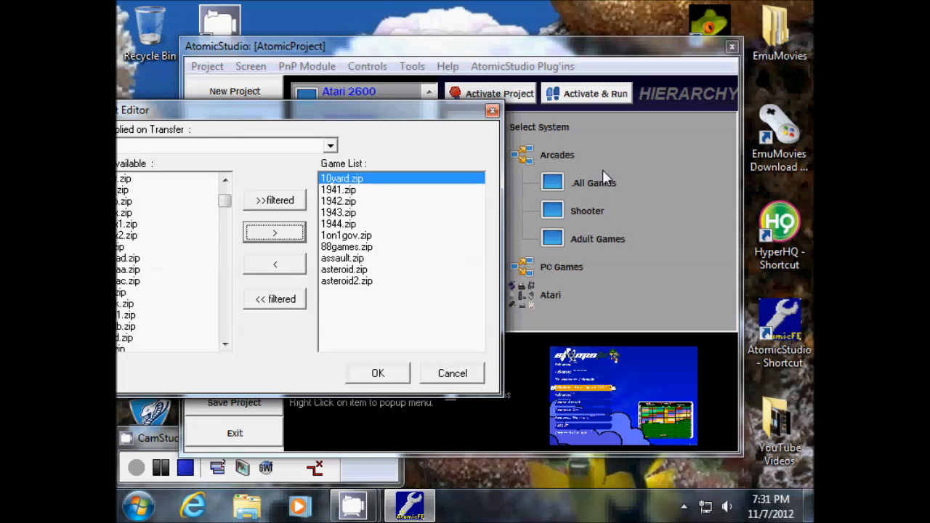
{"action": "left_click_drag", "start_coordinate": [373, 115], "coordinate": [410, 59]}
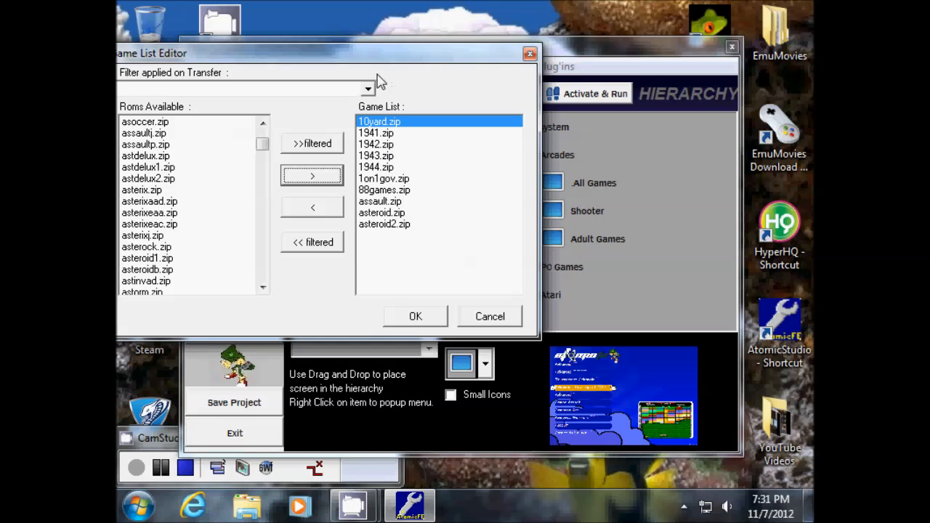
{"action": "left_click_drag", "start_coordinate": [379, 64], "coordinate": [406, 108]}
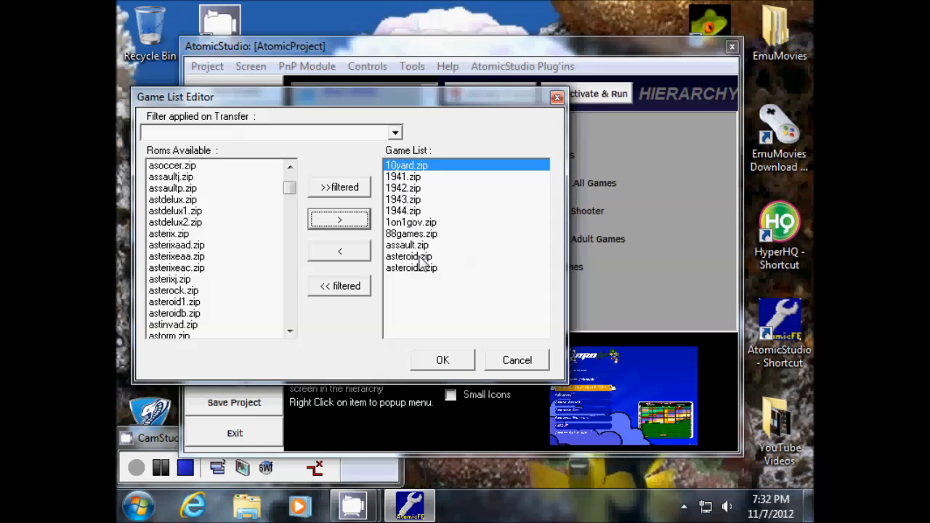
{"action": "left_click_drag", "start_coordinate": [427, 99], "coordinate": [370, 80]}
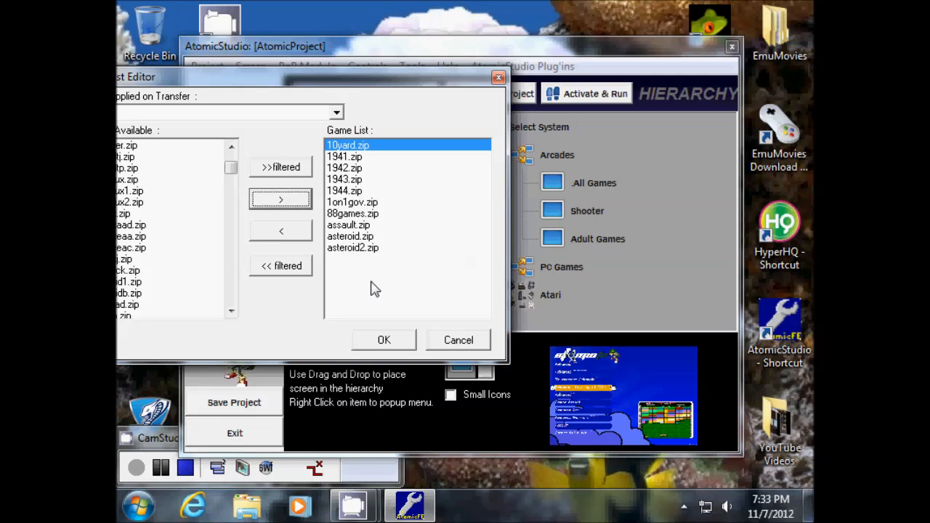
{"action": "left_click_drag", "start_coordinate": [293, 83], "coordinate": [443, 106]}
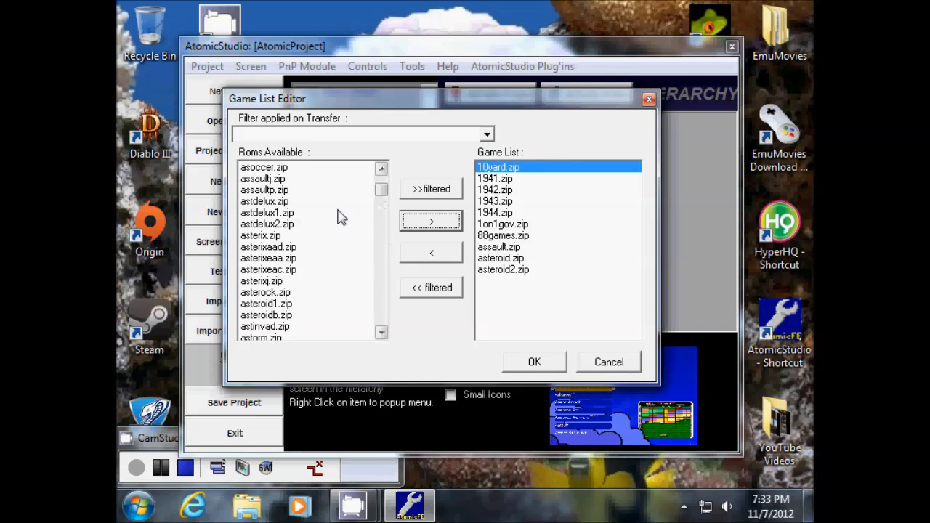
- Accept the All Games list, then review and close the Shooter game list
{"action": "left_click", "coordinate": [535, 363]}
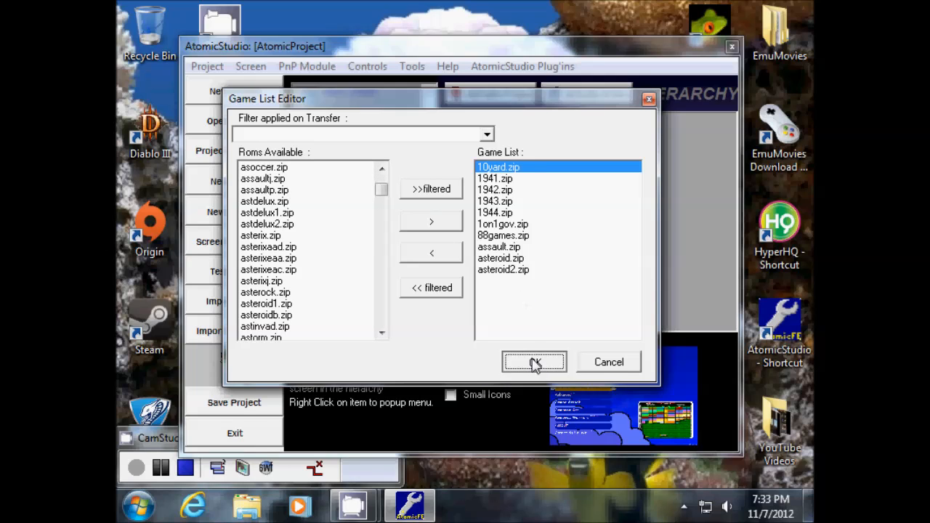
{"action": "left_click", "coordinate": [588, 212]}
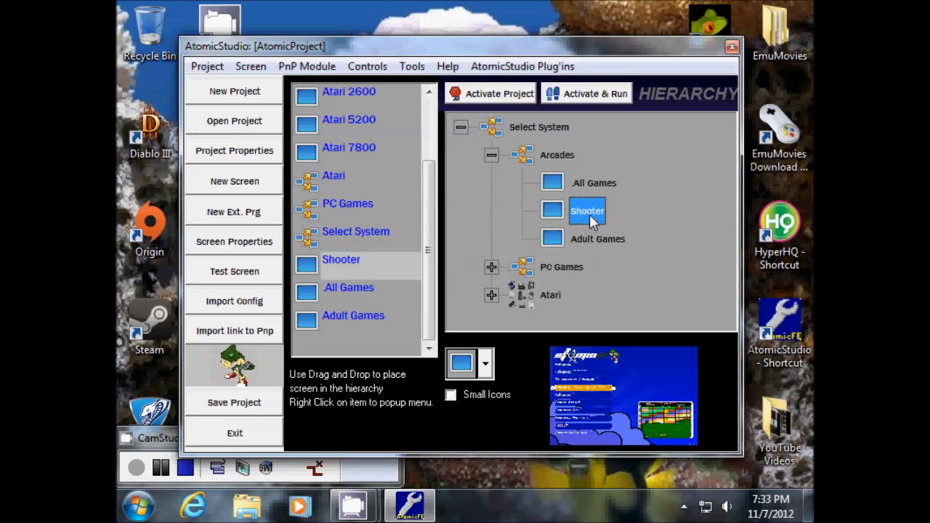
{"action": "right_click", "coordinate": [588, 212]}
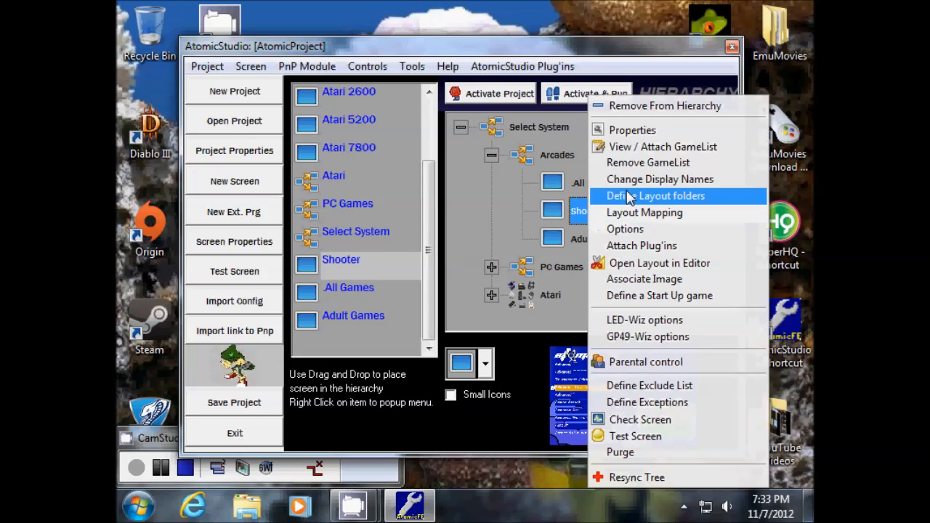
{"action": "left_click", "coordinate": [676, 148]}
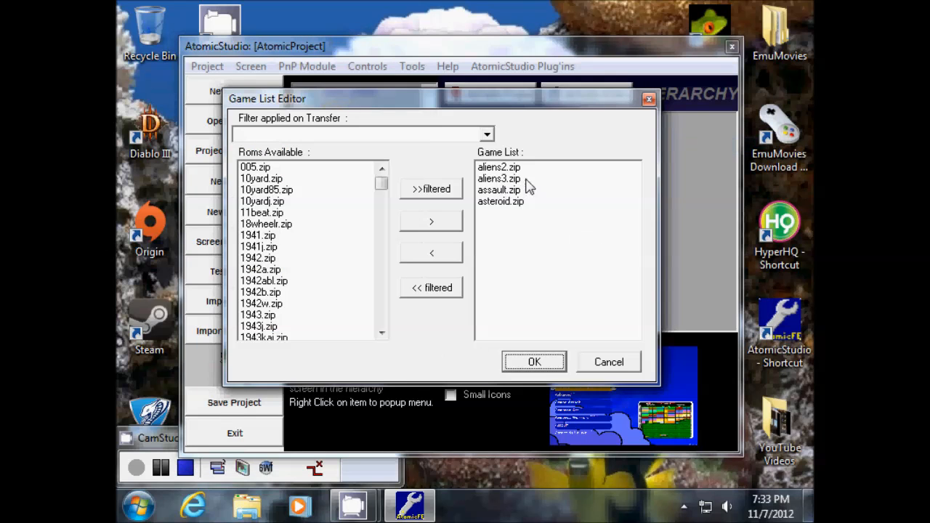
{"action": "left_click", "coordinate": [535, 363]}
- Review and close the Adult Games and All Games game lists
{"action": "left_click", "coordinate": [607, 243]}
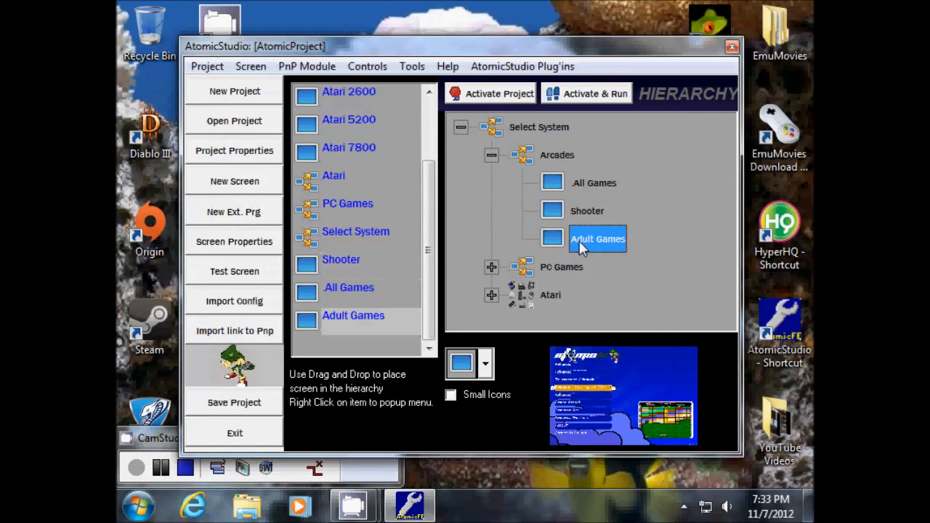
{"action": "right_click", "coordinate": [605, 239]}
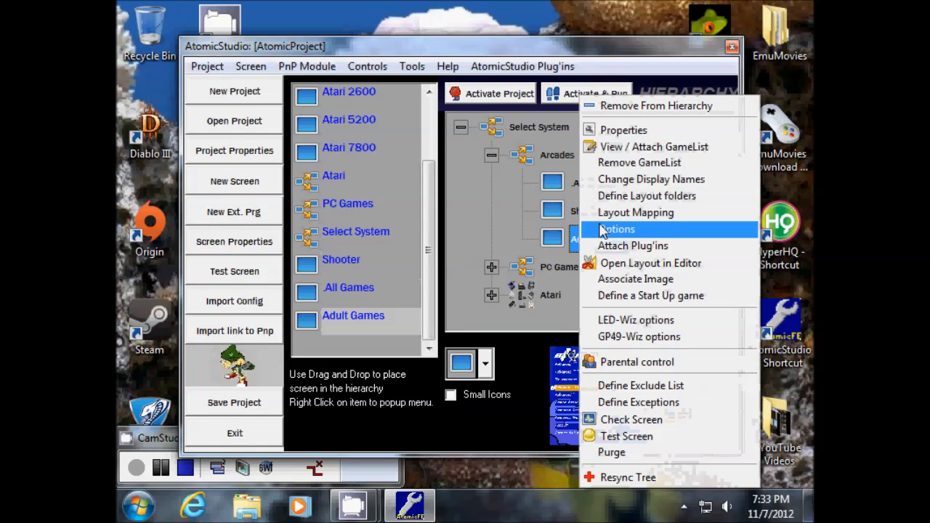
{"action": "left_click", "coordinate": [633, 148]}
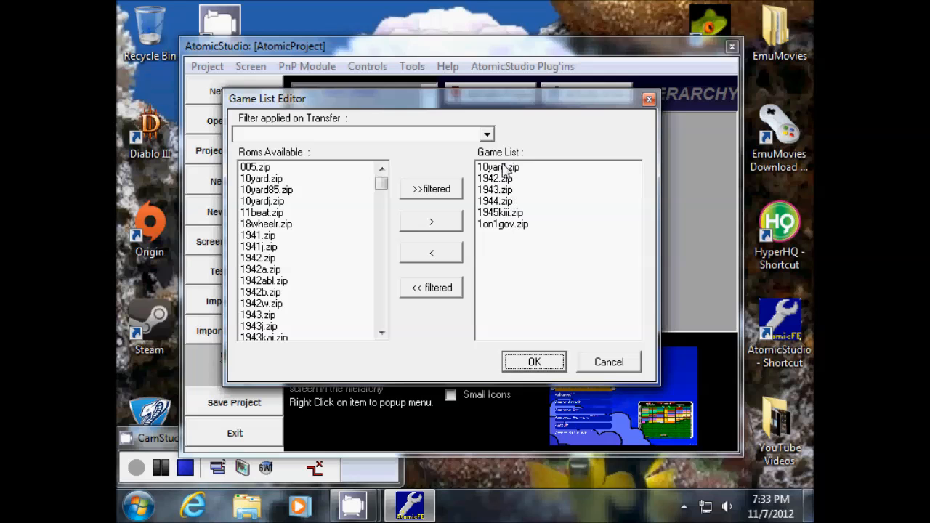
{"action": "left_click", "coordinate": [535, 363]}
{"action": "right_click", "coordinate": [590, 184]}
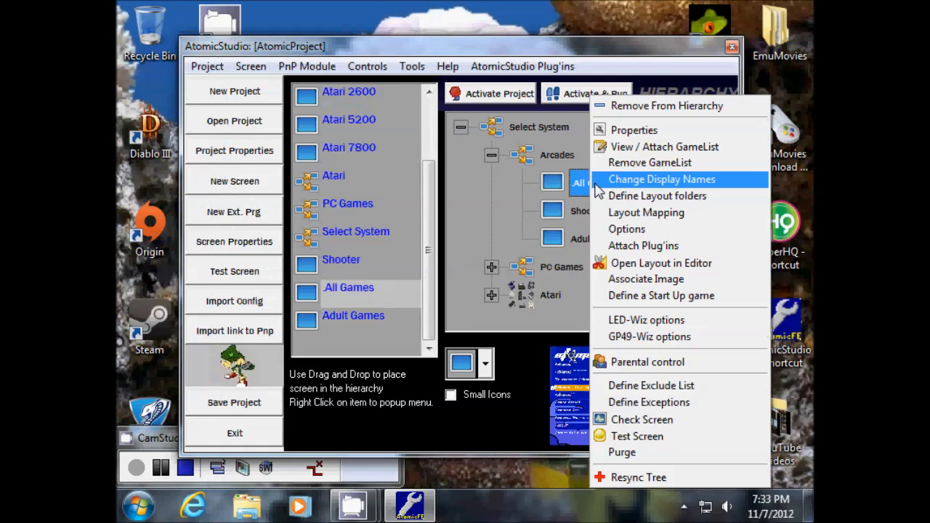
{"action": "left_click", "coordinate": [634, 147]}
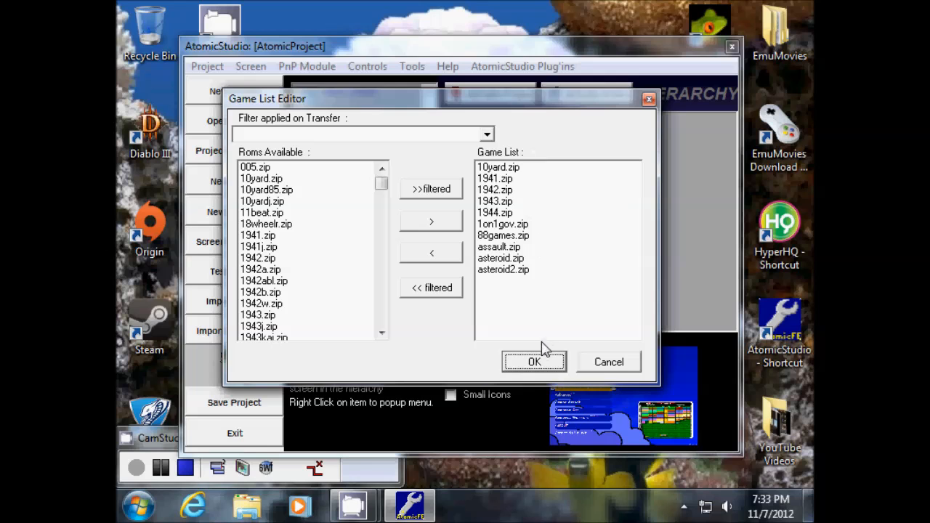
{"action": "left_click", "coordinate": [535, 363]}
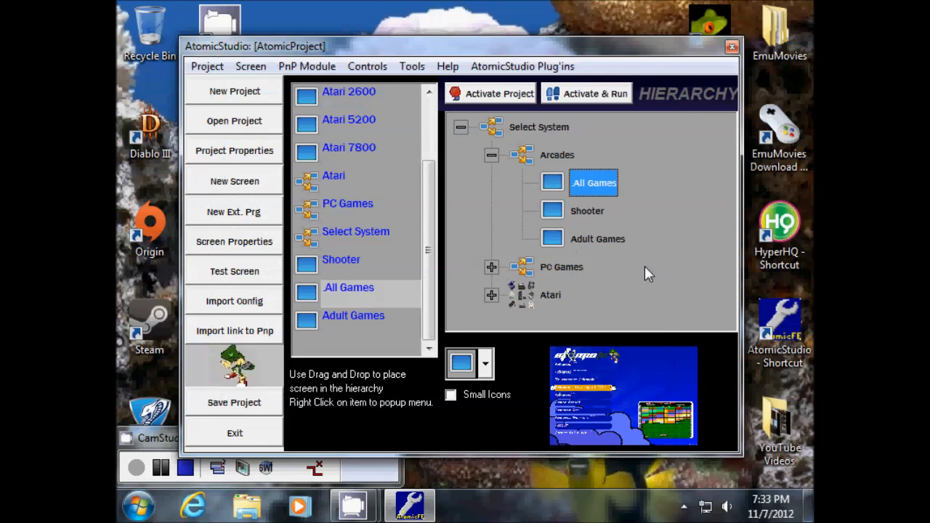
- Save the project and activate it, dismissing the activation confirmation
{"action": "left_click_drag", "start_coordinate": [611, 35], "coordinate": [625, 20]}
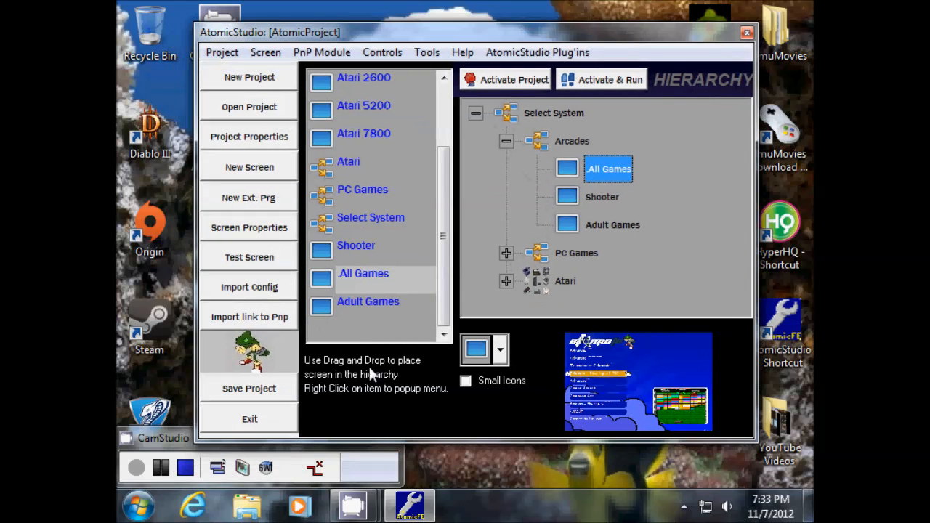
{"action": "left_click", "coordinate": [251, 392]}
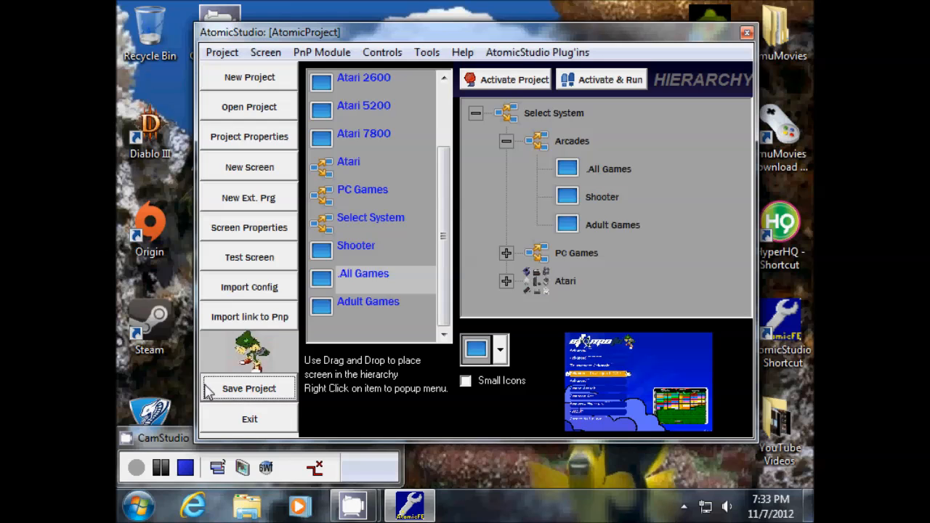
{"action": "left_click", "coordinate": [507, 82]}
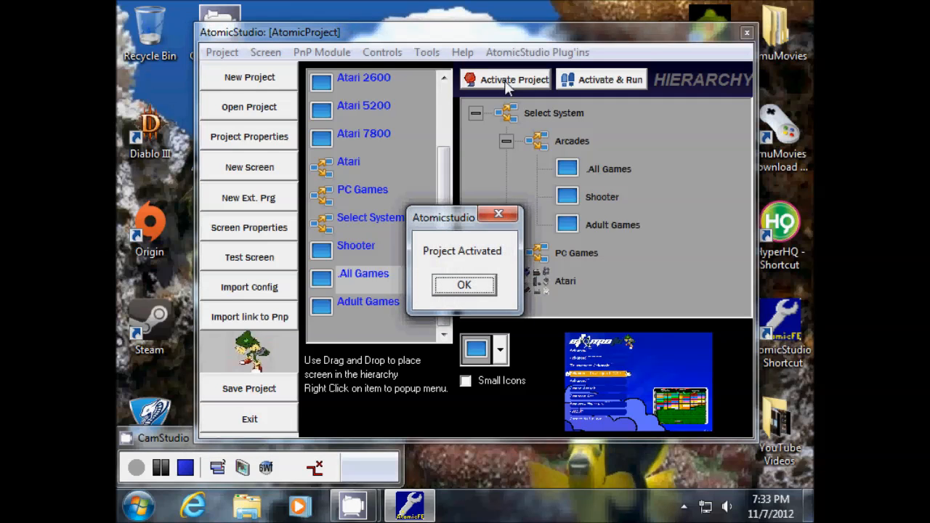
{"action": "left_click", "coordinate": [464, 285]}
- Activate the project again, then choose Activate & Run to launch the frontend
{"action": "left_click_drag", "start_coordinate": [578, 36], "coordinate": [514, 45]}
{"action": "left_click", "coordinate": [442, 88]}
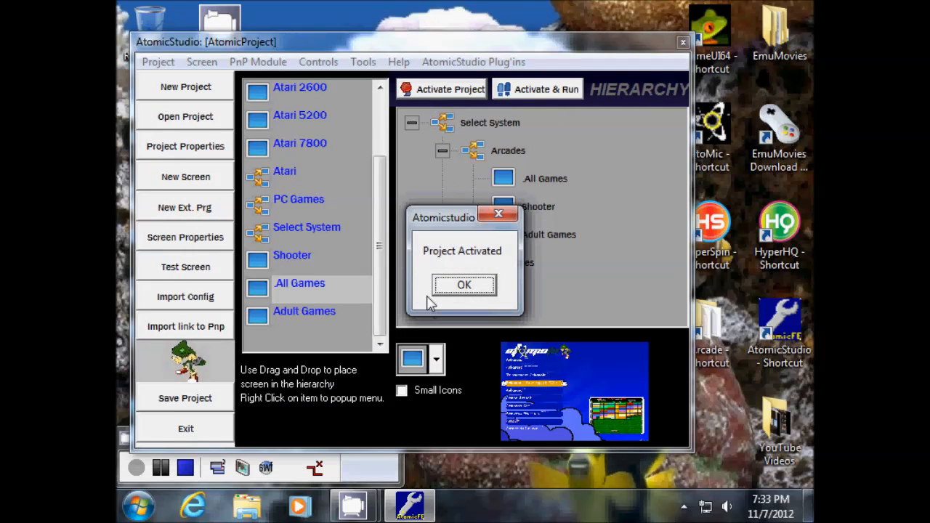
{"action": "left_click", "coordinate": [462, 286]}
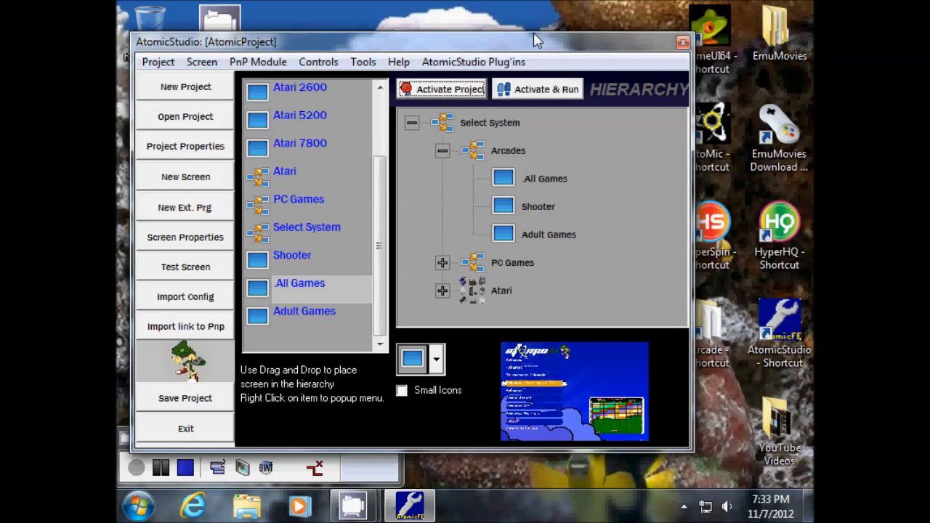
{"action": "left_click_drag", "start_coordinate": [533, 31], "coordinate": [481, 23]}
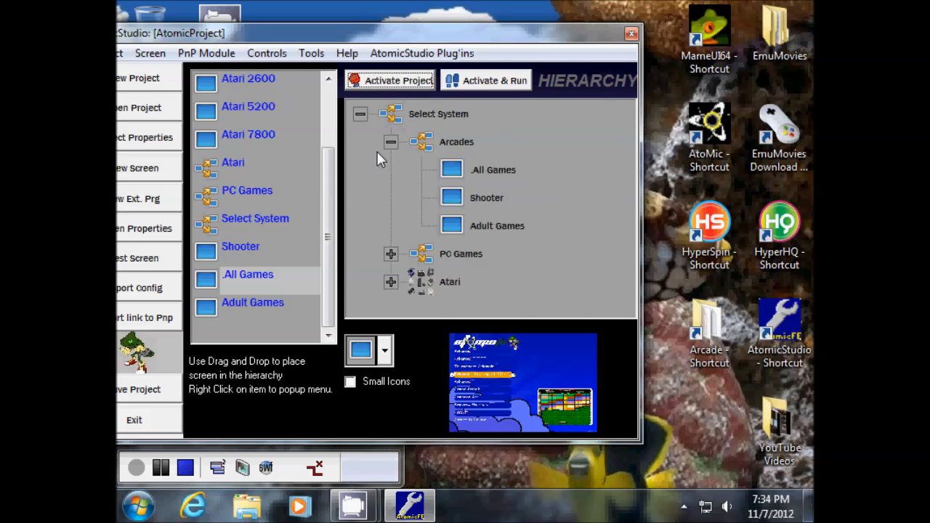
{"action": "left_click", "coordinate": [416, 85]}
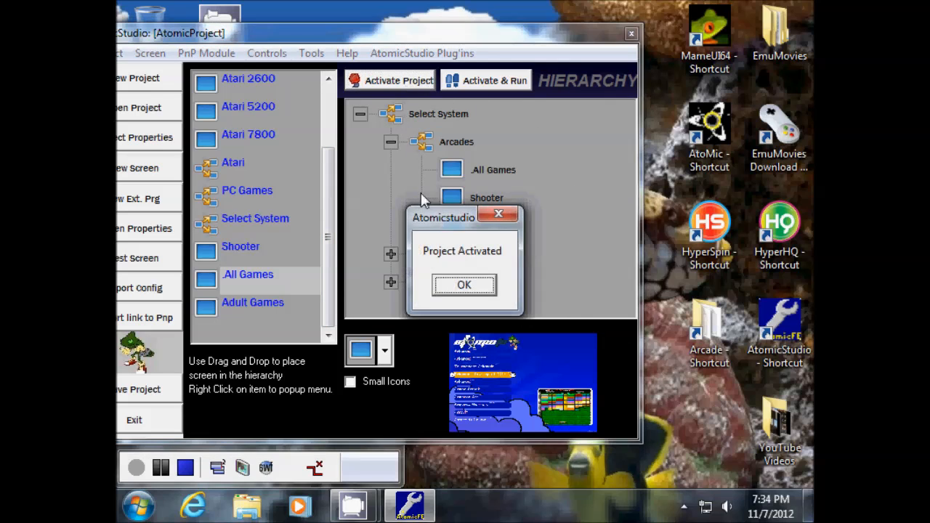
{"action": "left_click", "coordinate": [464, 286]}
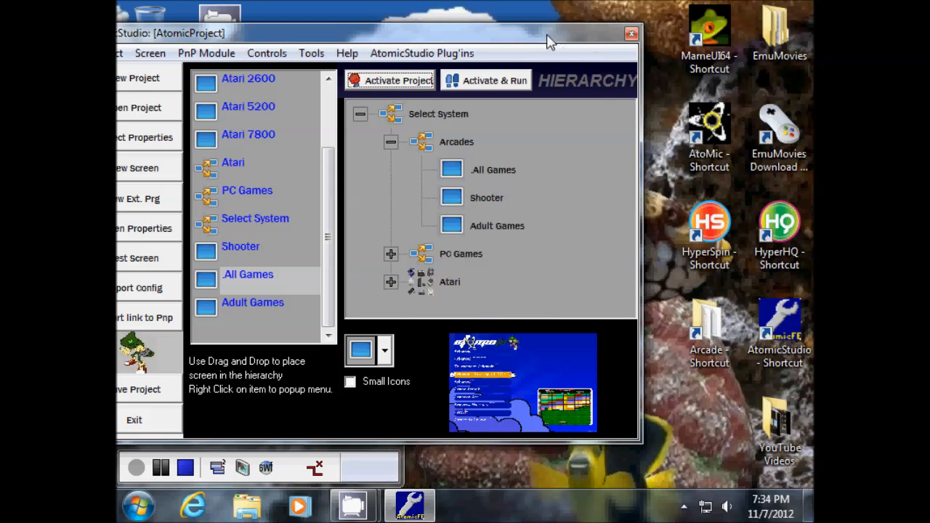
{"action": "left_click_drag", "start_coordinate": [553, 46], "coordinate": [606, 30]}
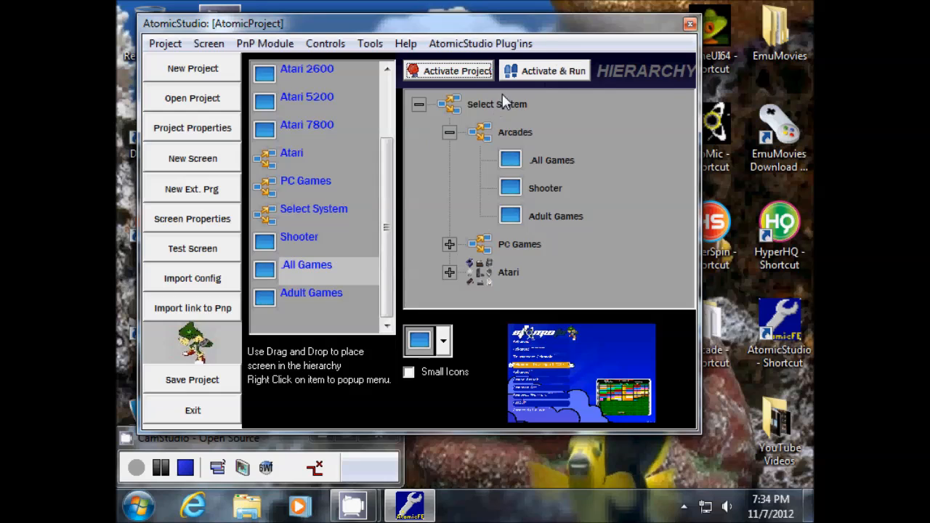
{"action": "left_click", "coordinate": [551, 75]}
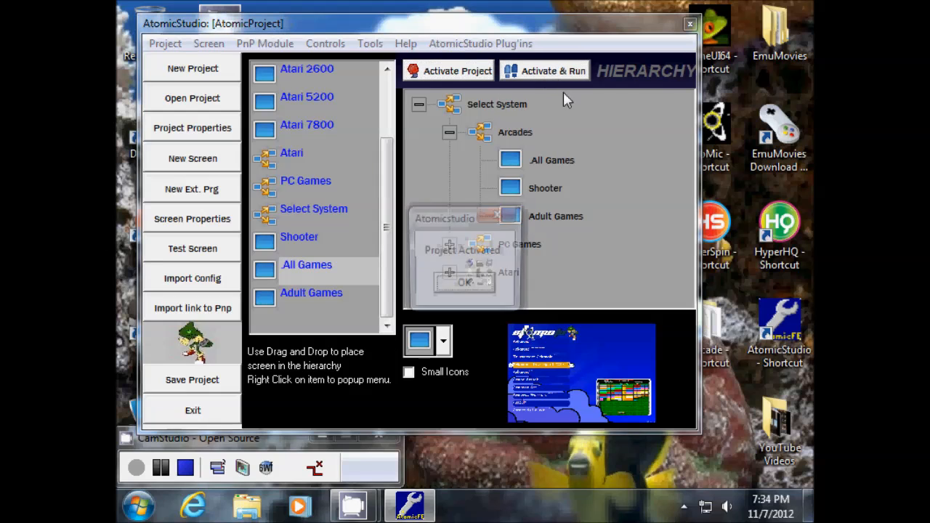
- Launch AtomicFE and browse the Atari consoles (2600, 5200, 7800), then return to Arcades
{"action": "left_click", "coordinate": [464, 286]}
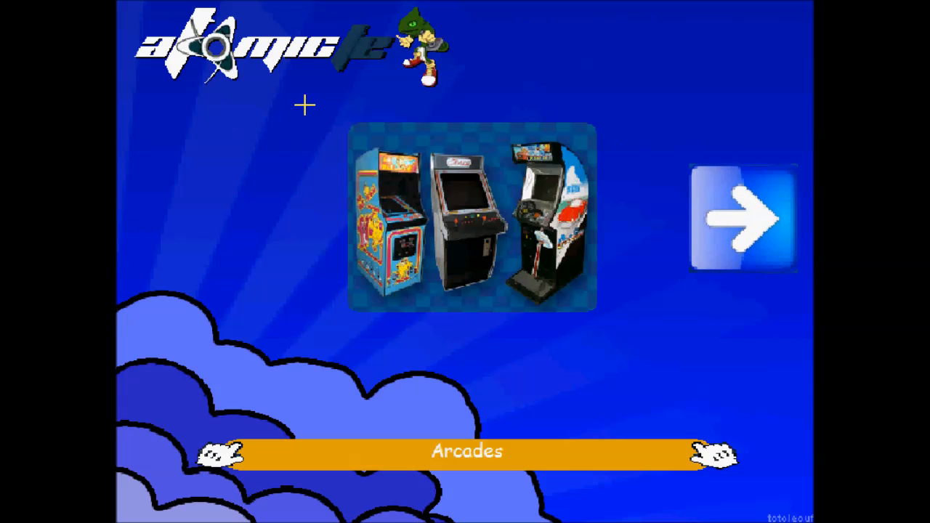
{"action": "key", "text": "Right"}
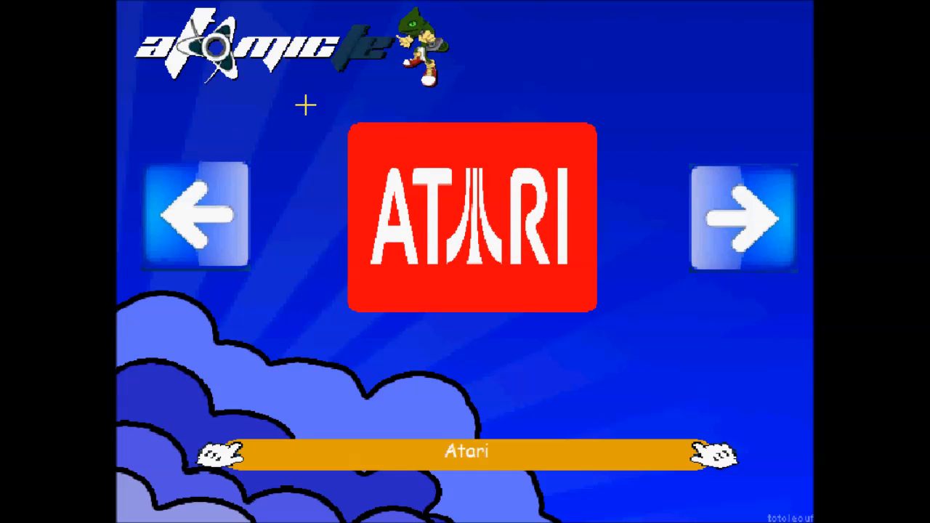
{"action": "key", "text": "Return"}
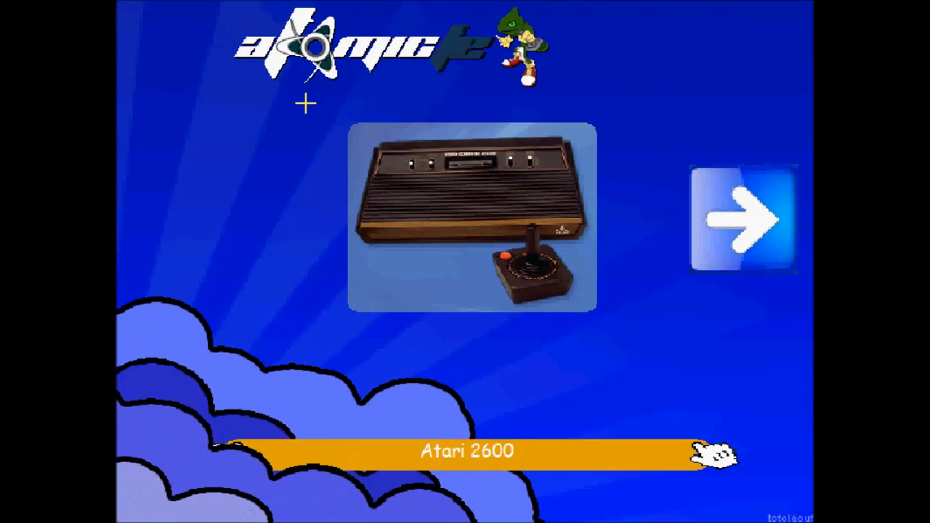
{"action": "key", "text": "Right"}
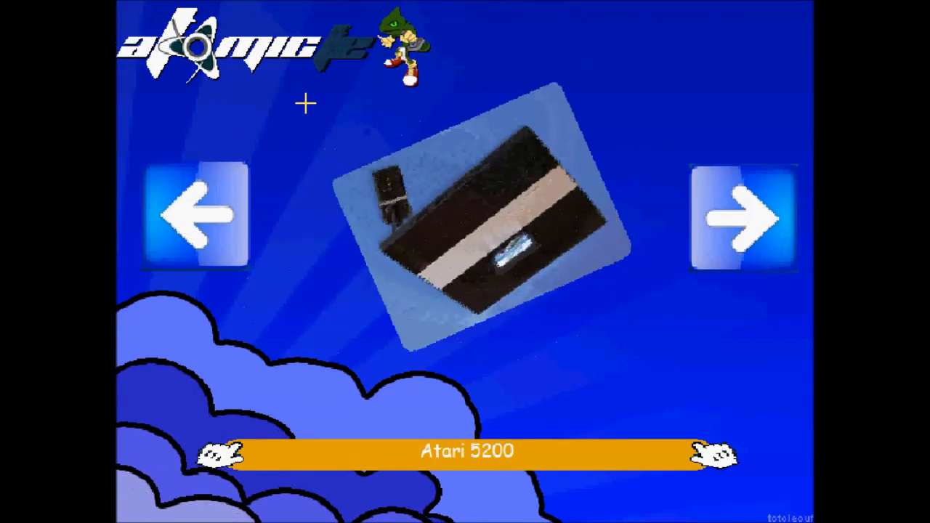
{"action": "key", "text": "Right"}
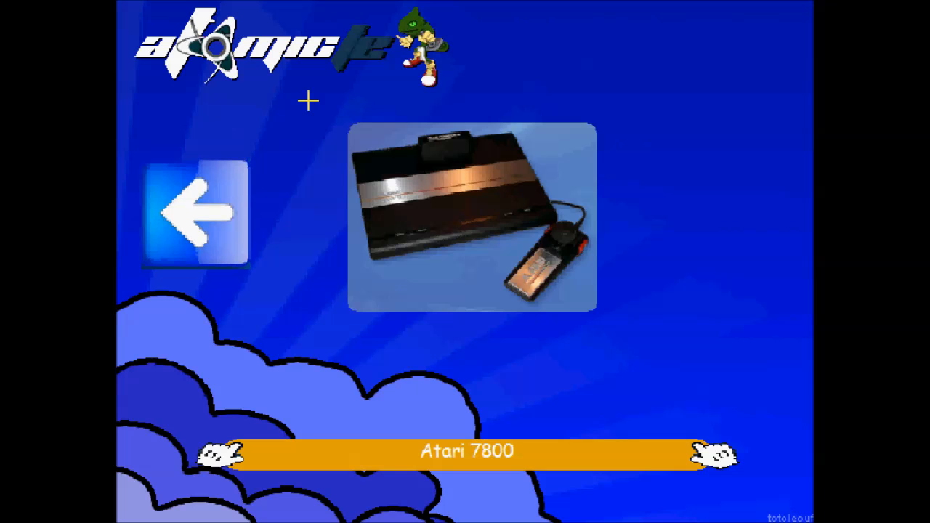
{"action": "key", "text": "Left"}
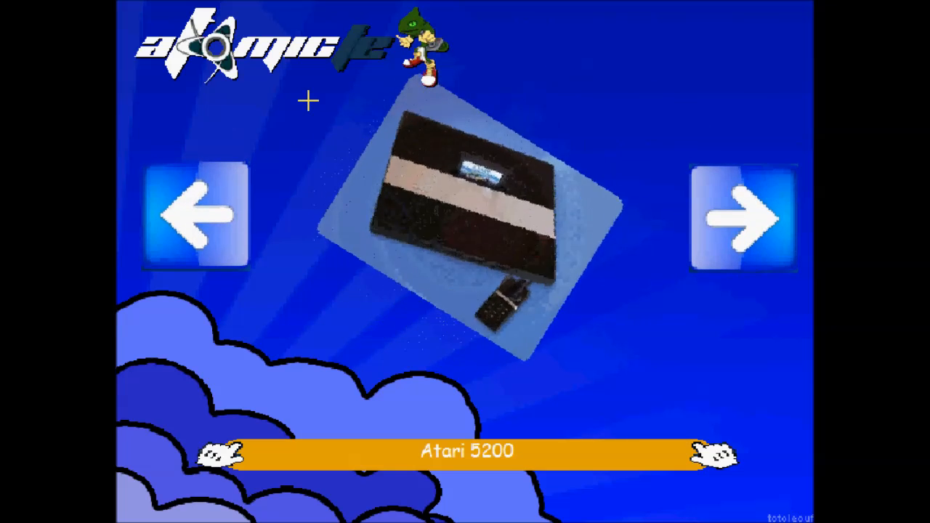
{"action": "key", "text": "Left"}
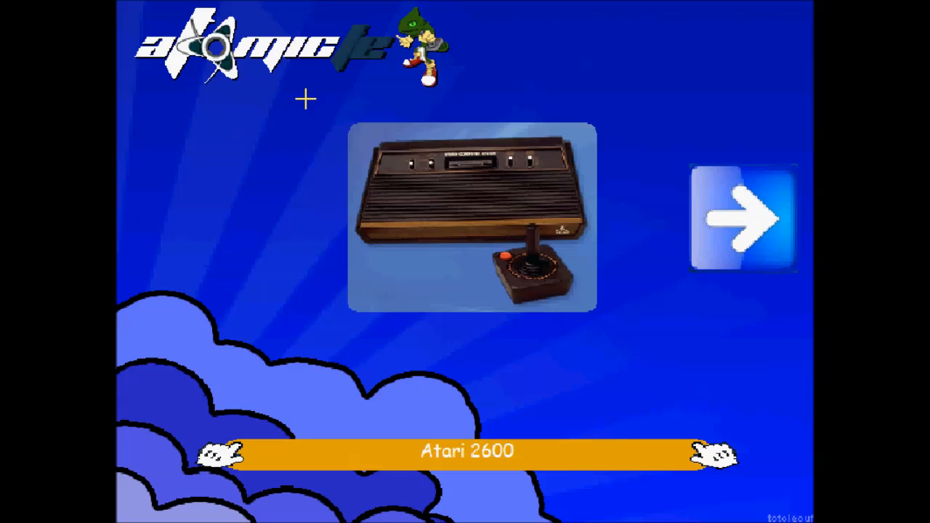
{"action": "key", "text": "Right"}
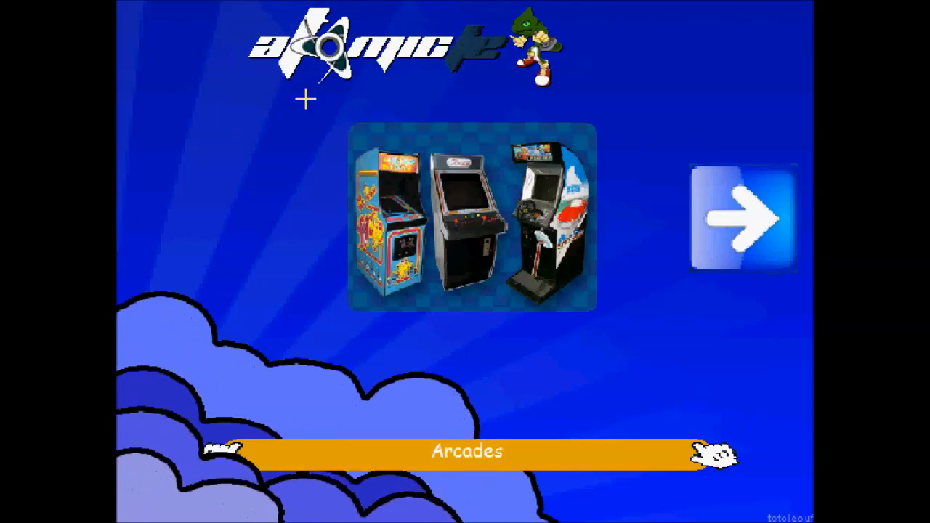
- Open PC Games, browse from Left 4 Dead to Rayman Origins and back, then leave
{"action": "key", "text": "Right"}
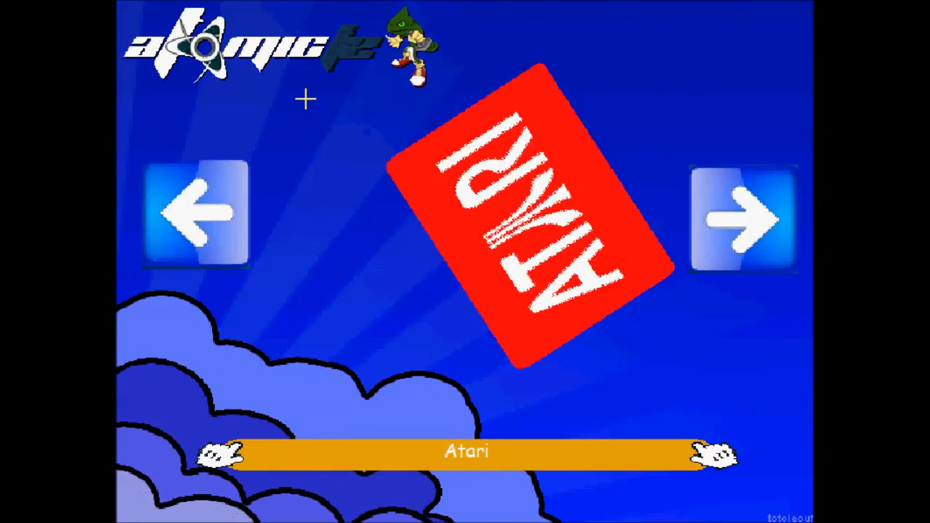
{"action": "key", "text": "Right"}
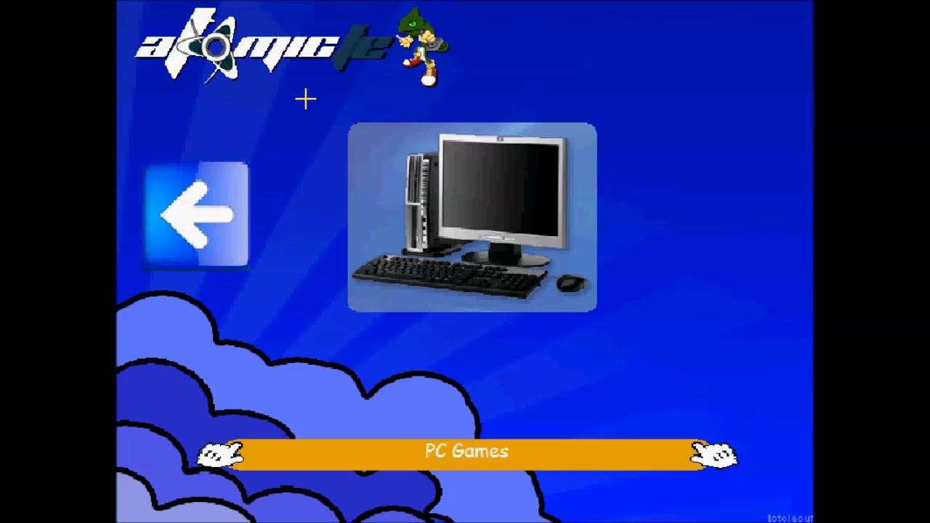
{"action": "key", "text": "Return"}
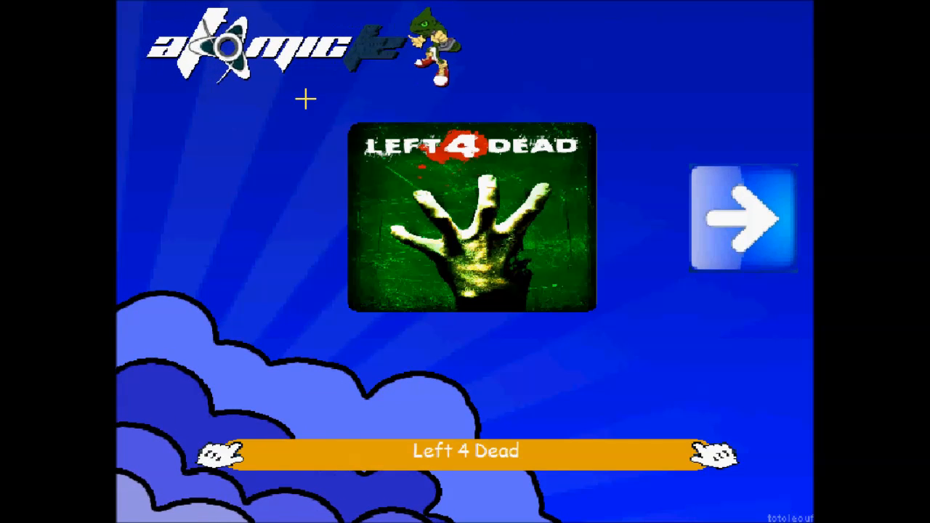
{"action": "key", "text": "Right"}
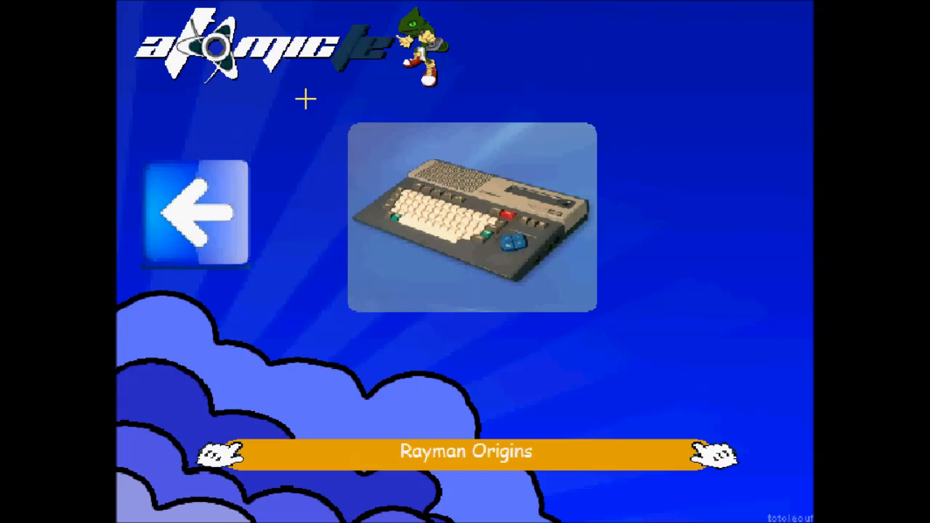
{"action": "key", "text": "Left"}
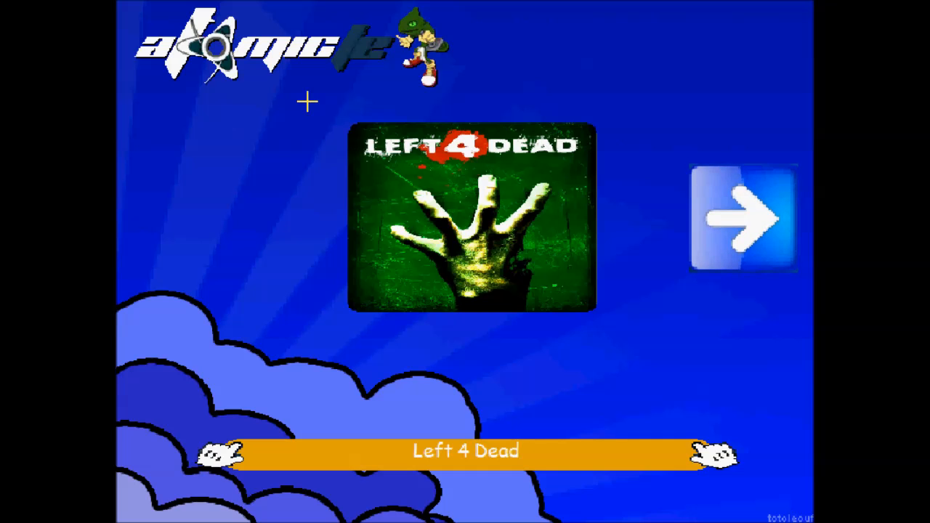
{"action": "key", "text": "Escape"}
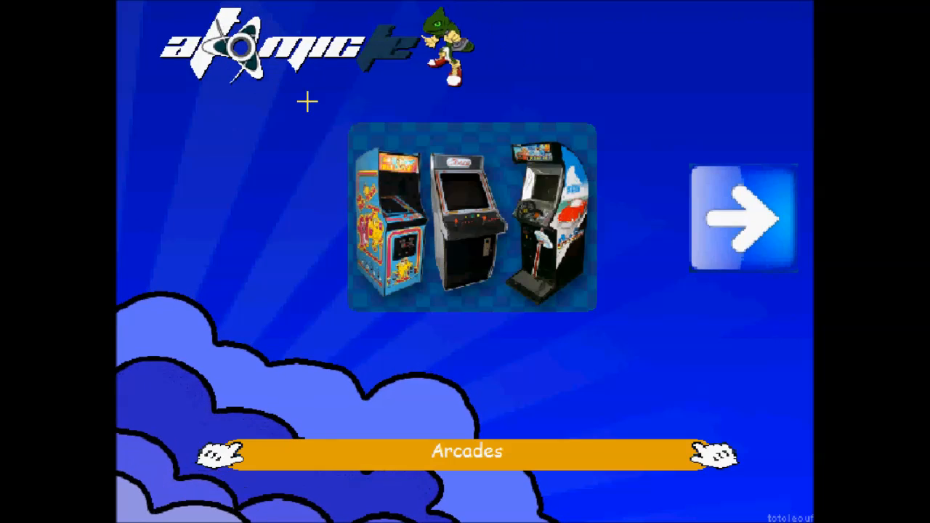
- Select the Adult Games category and unlock it by entering the parental control password
{"action": "key", "text": "Up"}
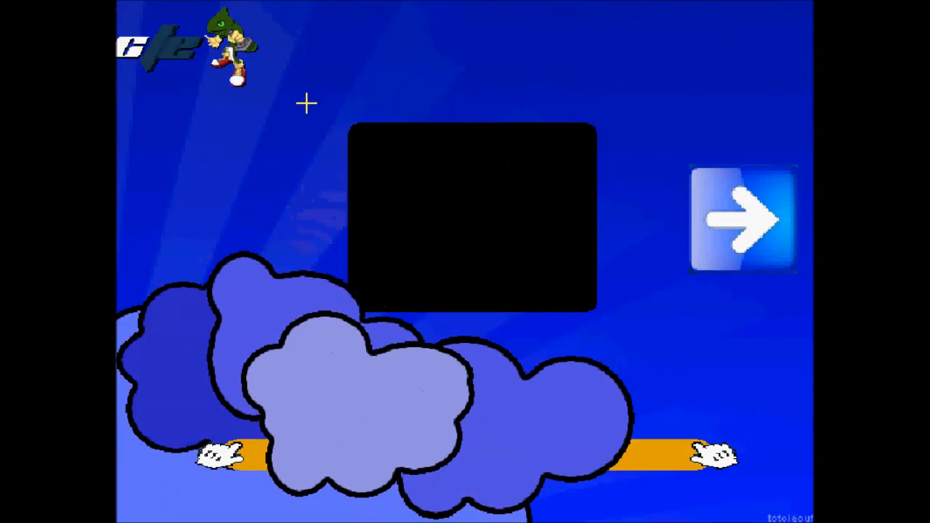
{"action": "key", "text": "Up"}
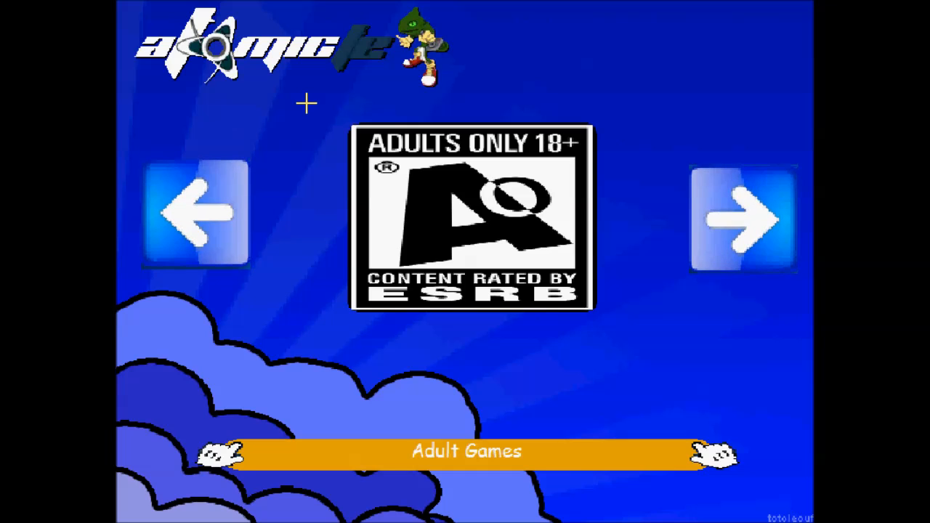
{"action": "key", "text": "Return"}
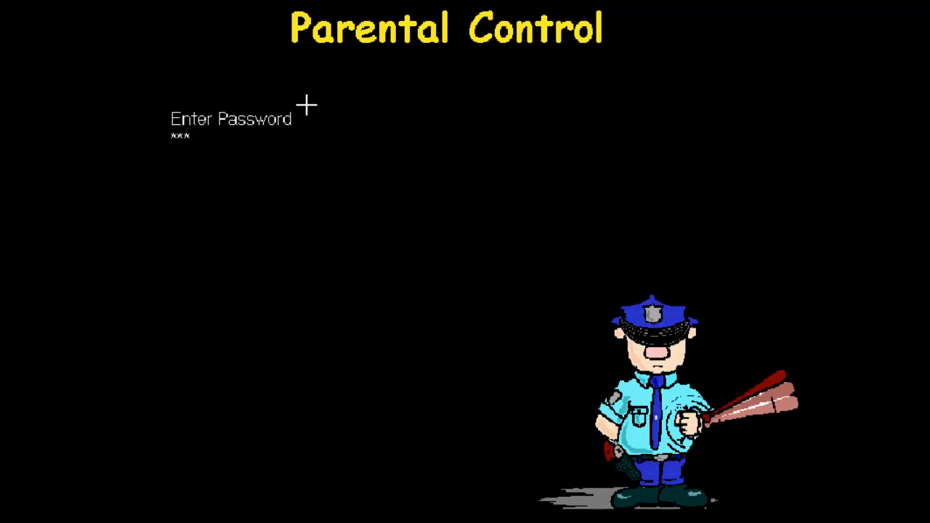
{"action": "key", "text": "Return"}
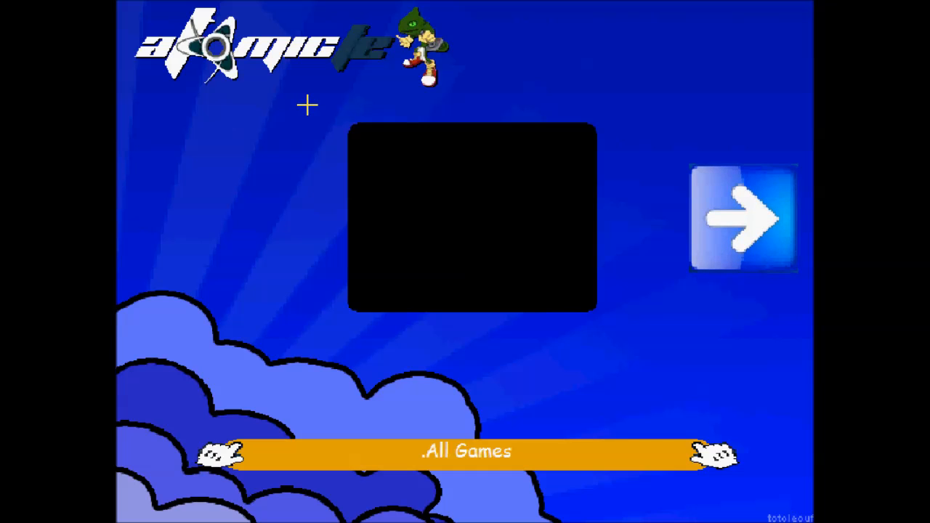
{"action": "key", "text": "Right"}
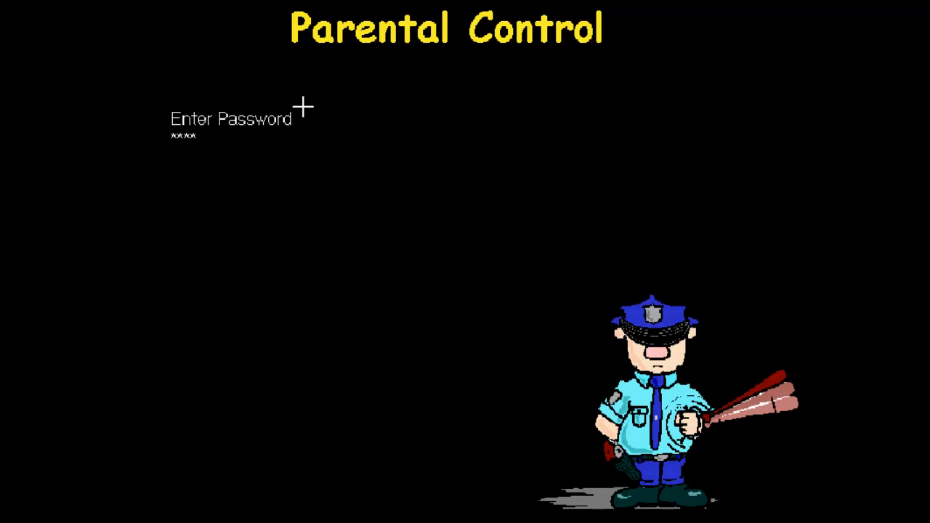
{"action": "key", "text": "Return"}
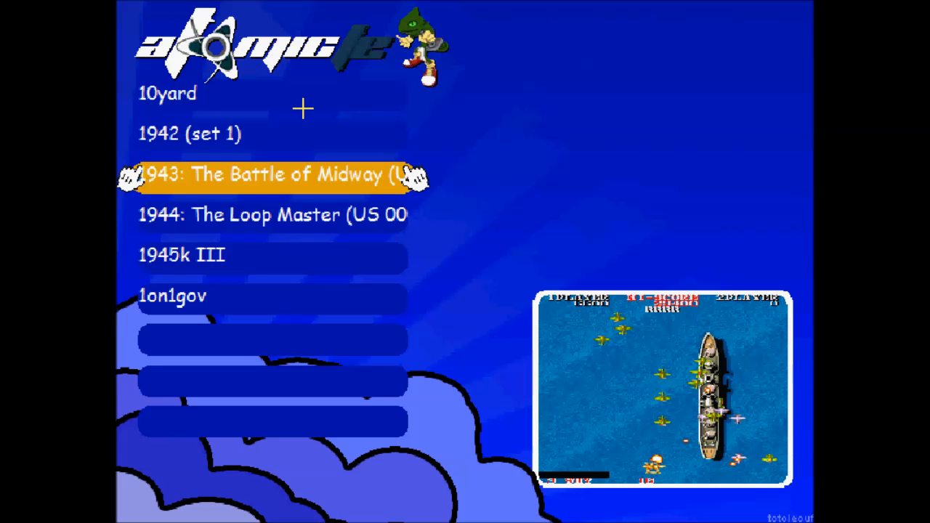
- Browse the Adult Games list from 10yard down to 1on1gov and back, then close it
{"action": "key", "text": "Up"}
{"action": "key", "text": "Up"}
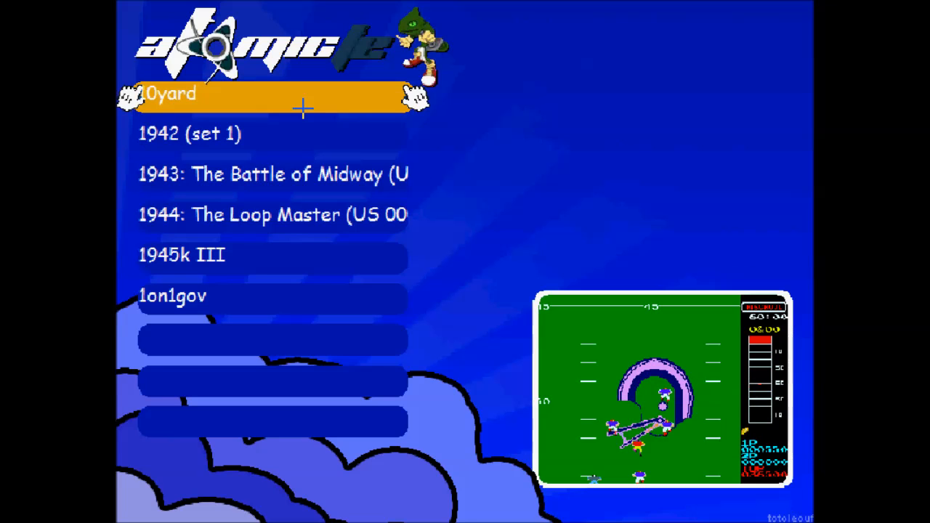
{"action": "key", "text": "Down"}
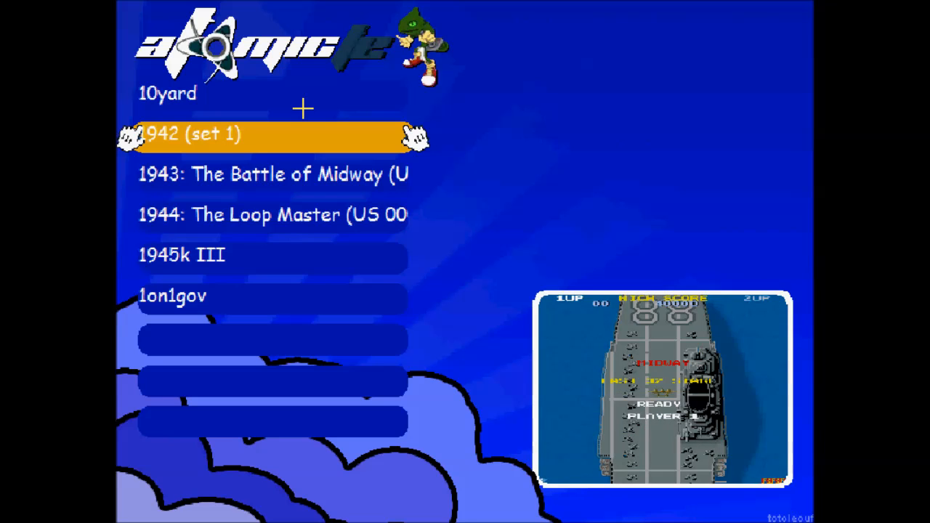
{"action": "key", "text": "Down"}
{"action": "key", "text": "Down"}
{"action": "key", "text": "Down"}
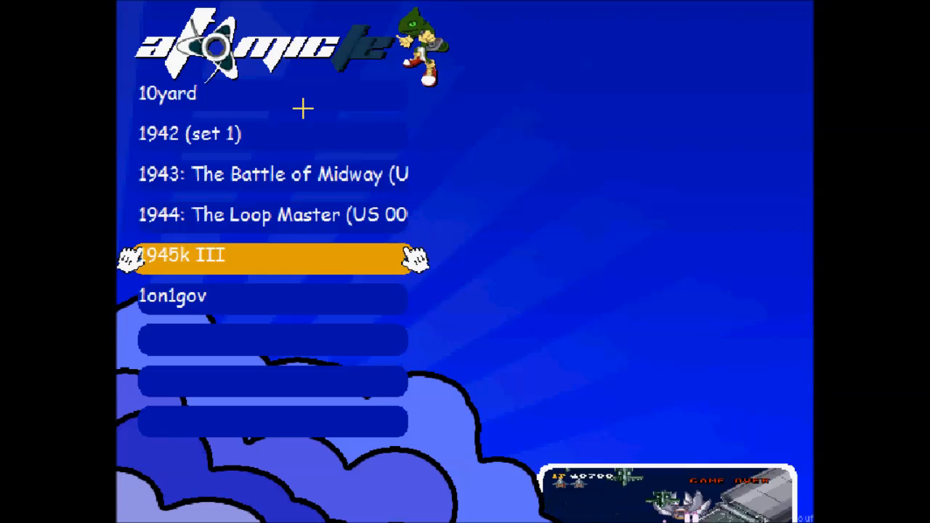
{"action": "key", "text": "Down"}
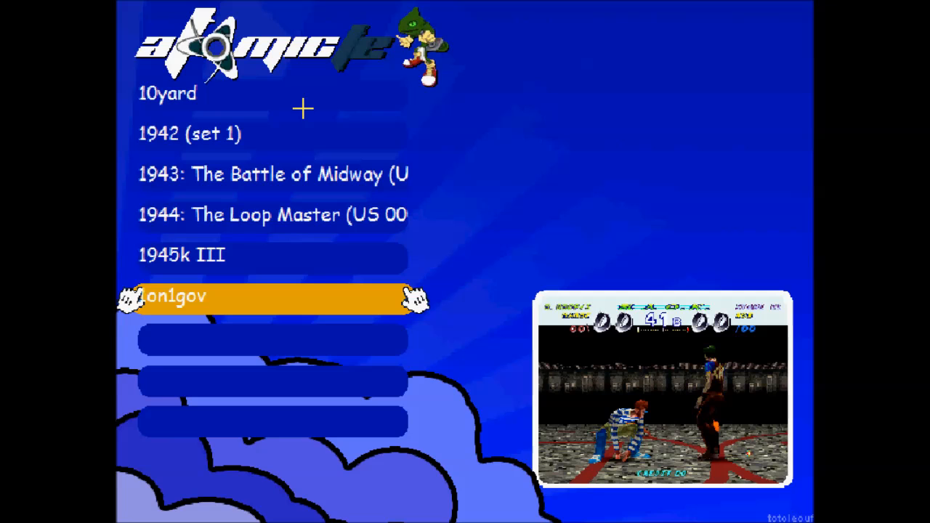
{"action": "key", "text": "Up"}
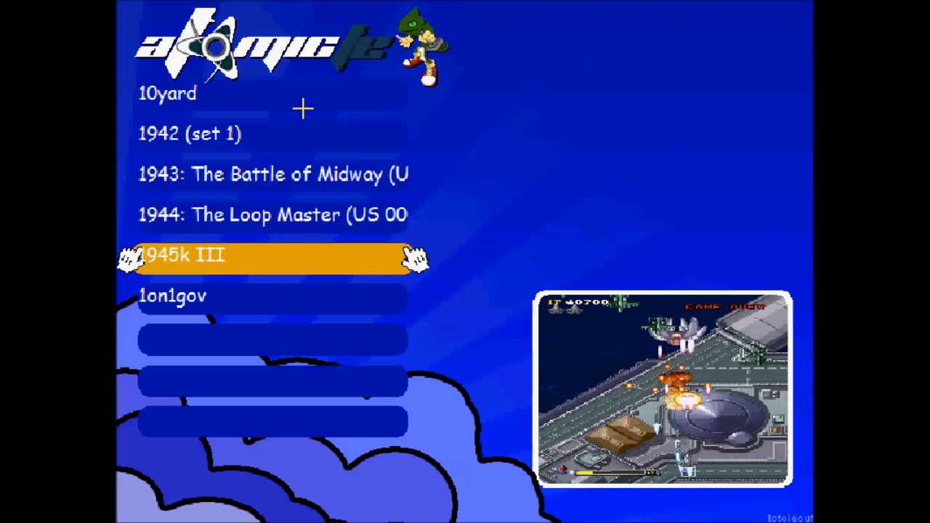
{"action": "key", "text": "Up"}
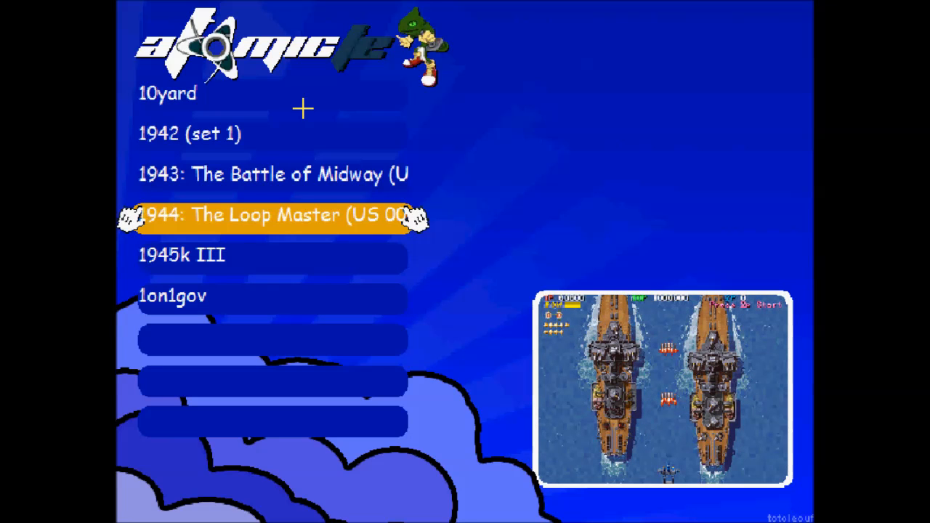
{"action": "key", "text": "Up"}
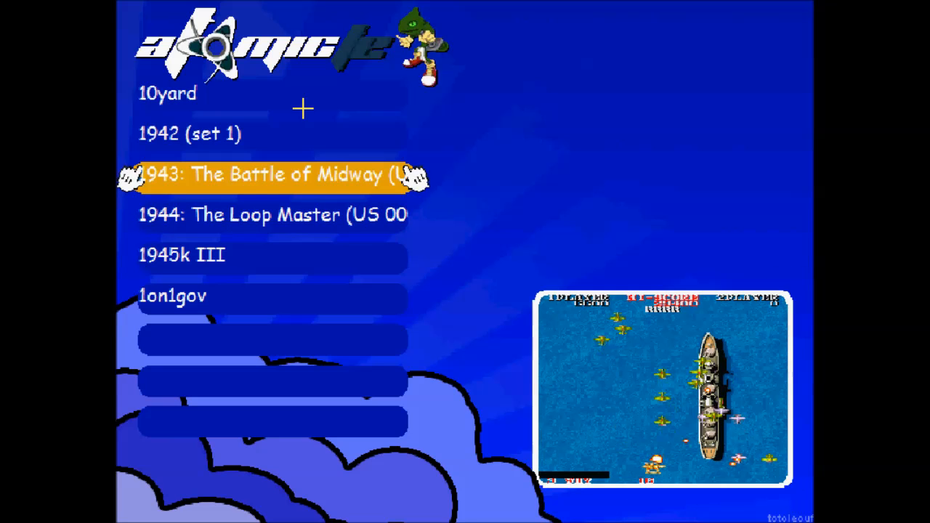
{"action": "key", "text": "Up"}
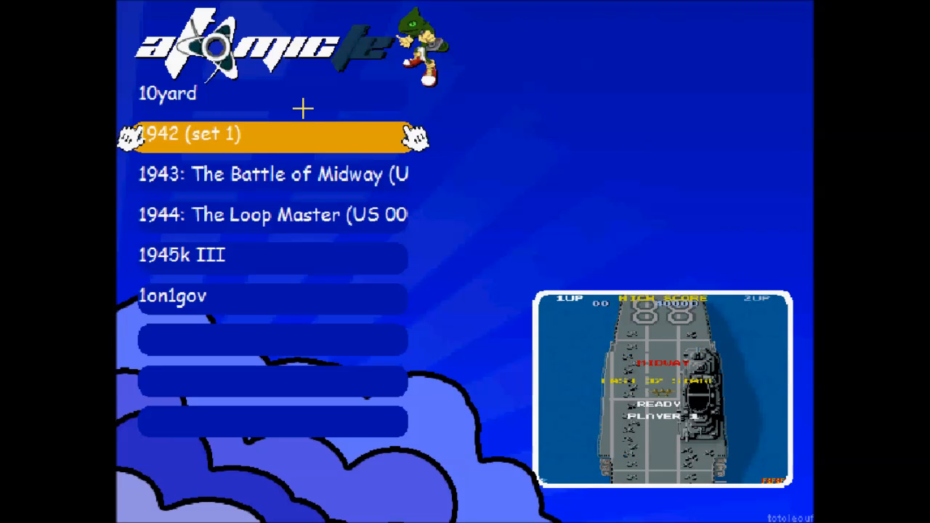
{"action": "key", "text": "Up"}
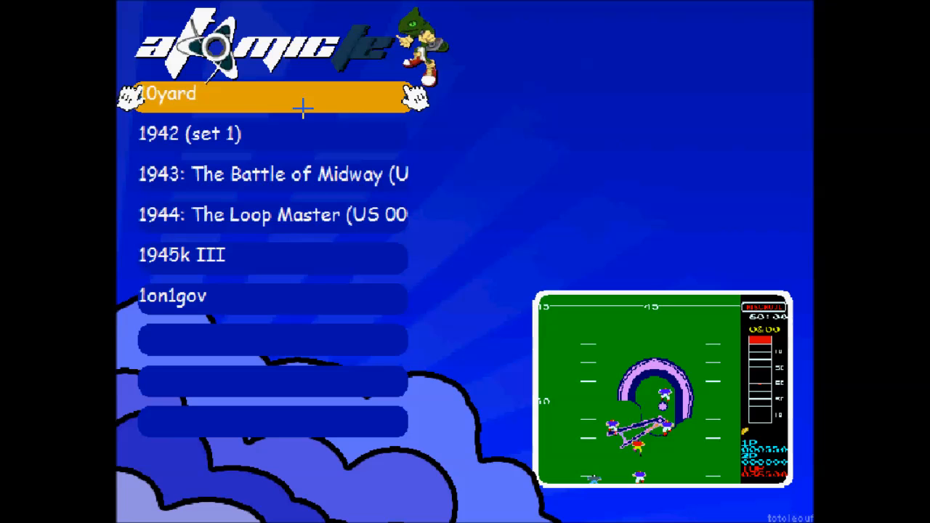
{"action": "key", "text": "Down"}
{"action": "key", "text": "Down"}
{"action": "key", "text": "Down"}
{"action": "key", "text": "Up"}
{"action": "key", "text": "Up"}
{"action": "key", "text": "Up"}
{"action": "key", "text": "Down"}
{"action": "key", "text": "Down"}
{"action": "key", "text": "Down"}
{"action": "key", "text": "Down"}
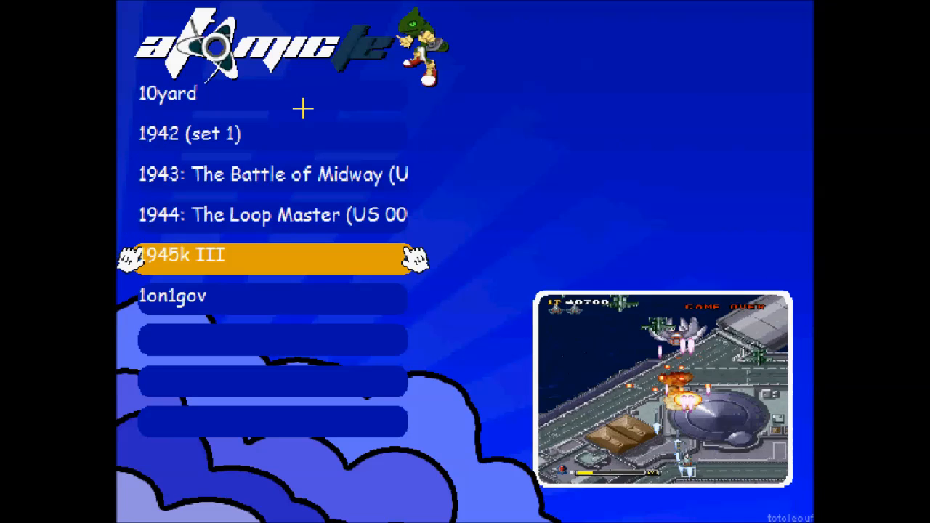
{"action": "key", "text": "Down"}
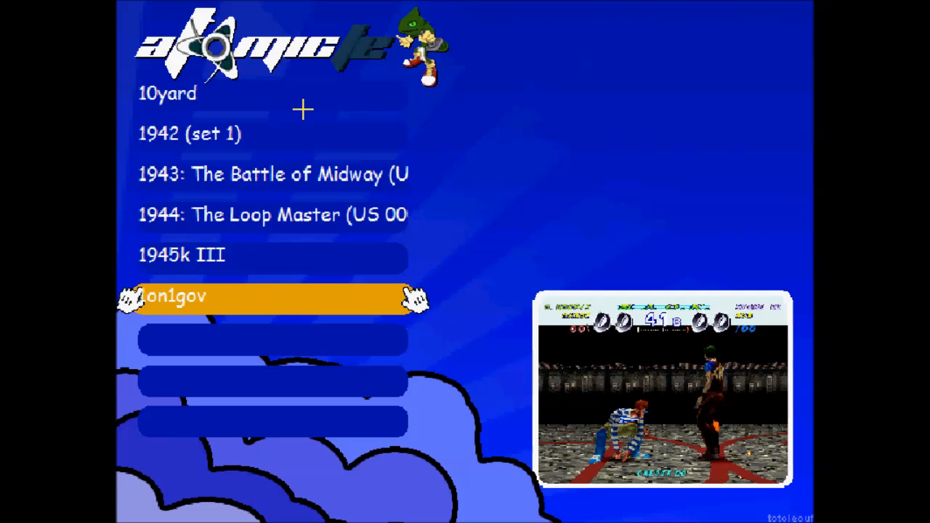
{"action": "key", "text": "Escape"}
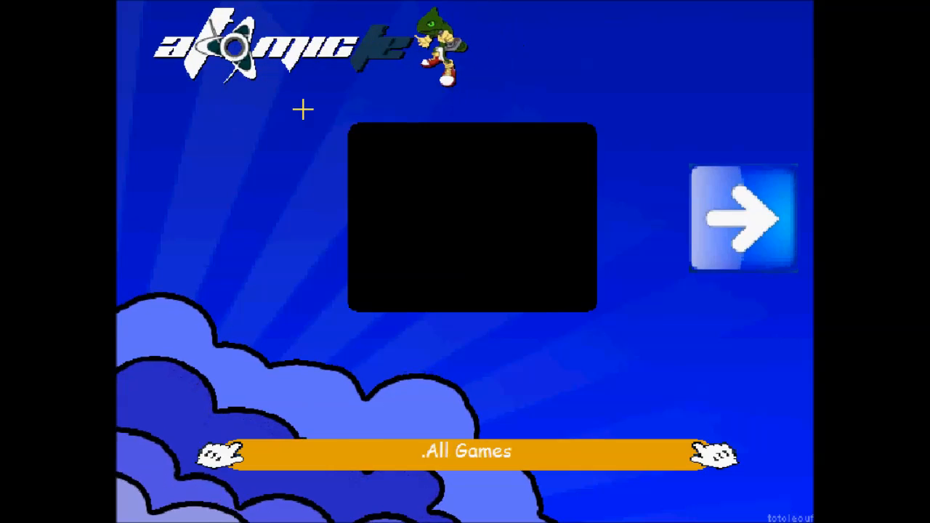
- Browse the .All Games list through '88 Games, 10yard and 1on1gov, then close it
{"action": "key", "text": "Return"}
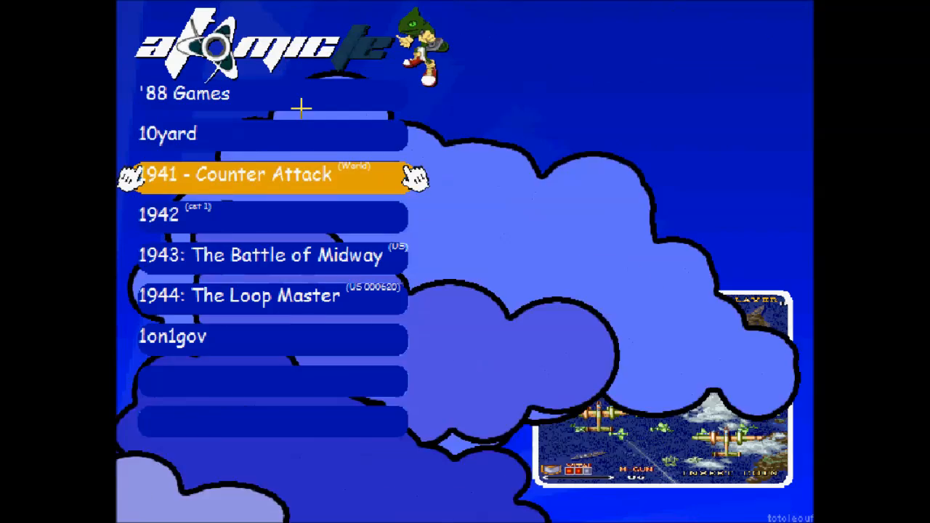
{"action": "key", "text": "Down"}
{"action": "key", "text": "Up"}
{"action": "key", "text": "Up"}
{"action": "key", "text": "Up"}
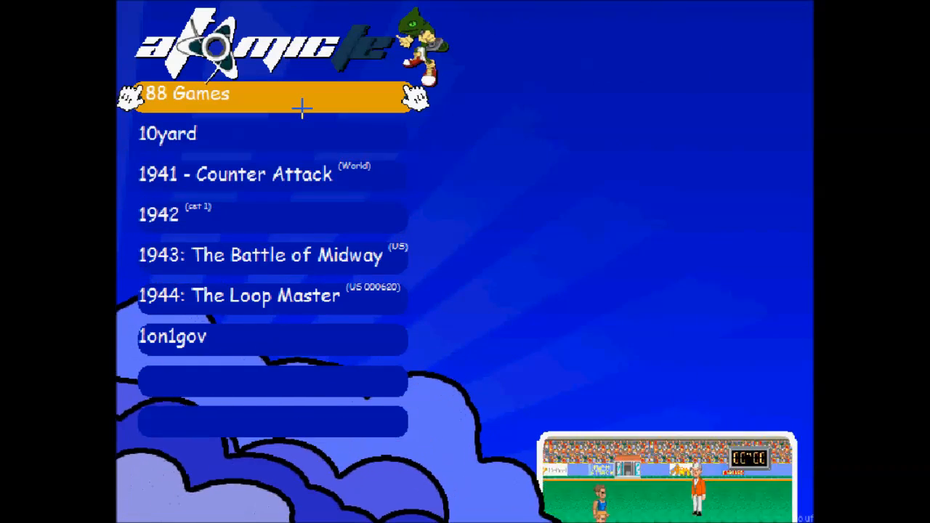
{"action": "key", "text": "Down"}
{"action": "key", "text": "Down"}
{"action": "key", "text": "Down"}
{"action": "key", "text": "Down"}
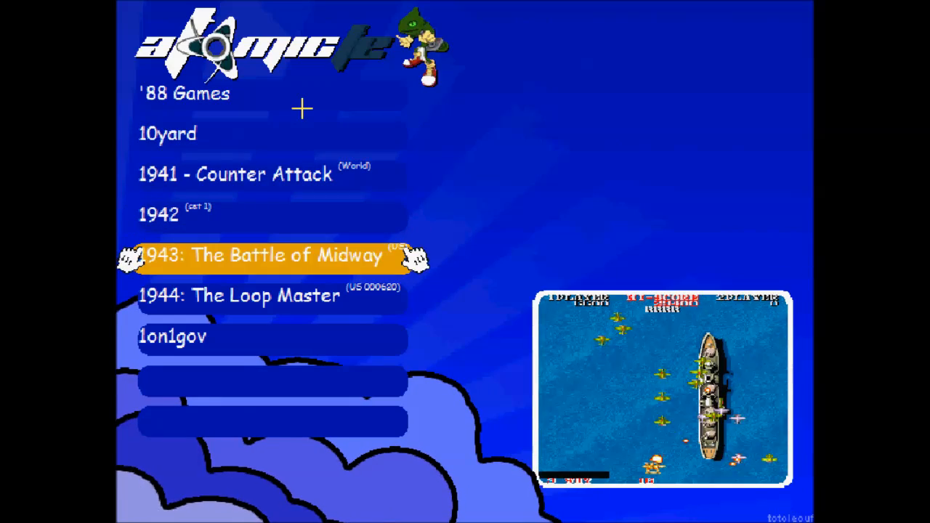
{"action": "key", "text": "Down"}
{"action": "key", "text": "Down"}
{"action": "key", "text": "Escape"}
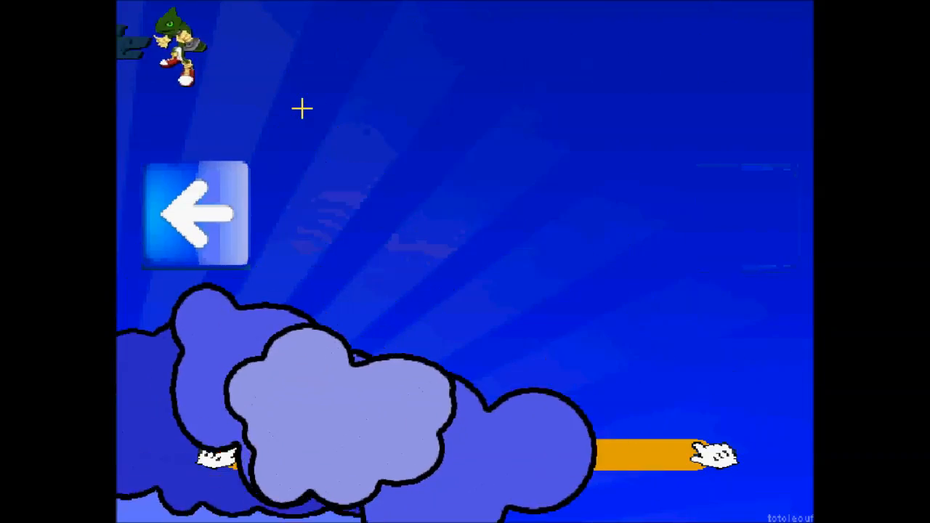
- Browse the Shooter list among Aliens, Assault and Asteroids, then exit AtomicFE
{"action": "key", "text": "Return"}
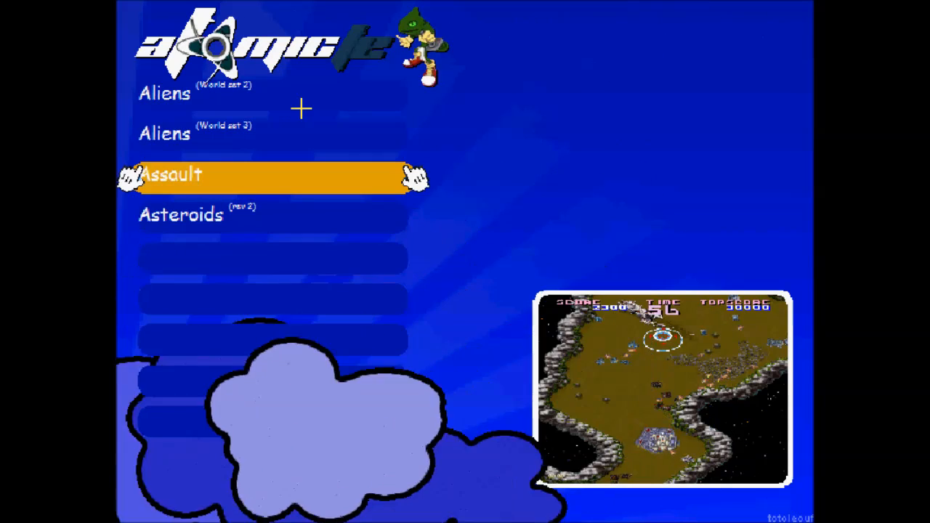
{"action": "key", "text": "Down"}
{"action": "key", "text": "Up"}
{"action": "key", "text": "Up"}
{"action": "key", "text": "Up"}
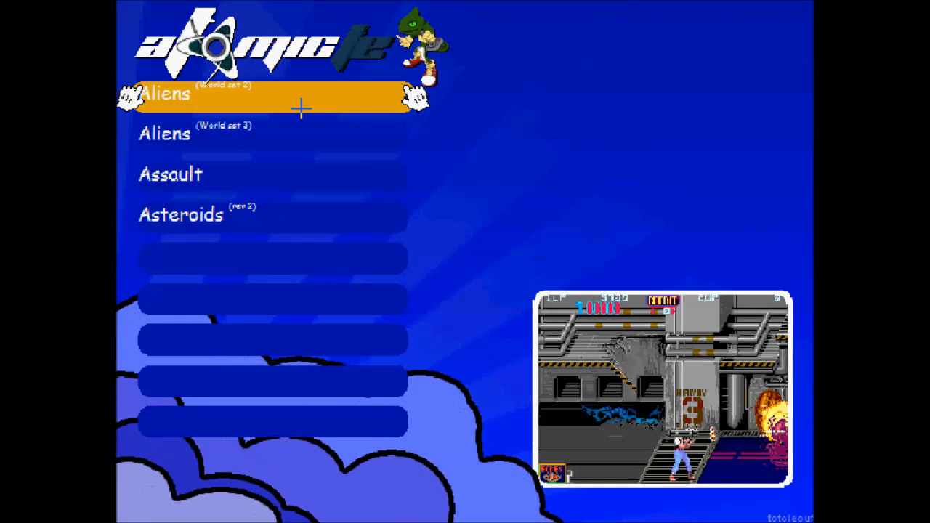
{"action": "key", "text": "Down"}
{"action": "key", "text": "Down"}
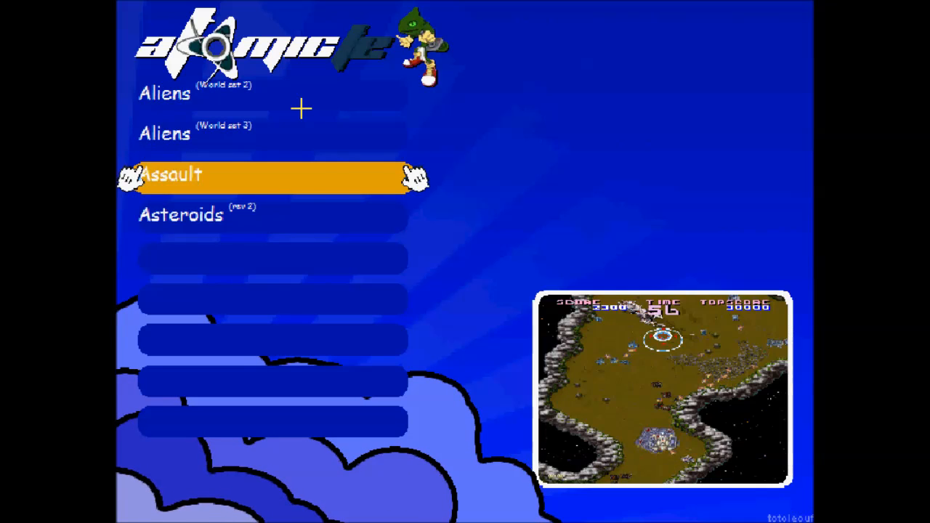
{"action": "key", "text": "Down"}
{"action": "key", "text": "Up"}
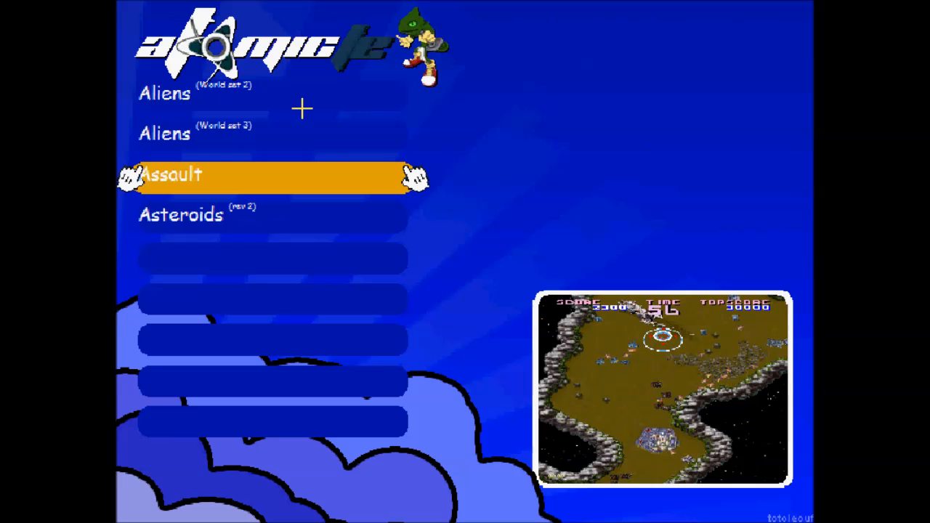
{"action": "key", "text": "Up"}
{"action": "key", "text": "Up"}
{"action": "key", "text": "Down"}
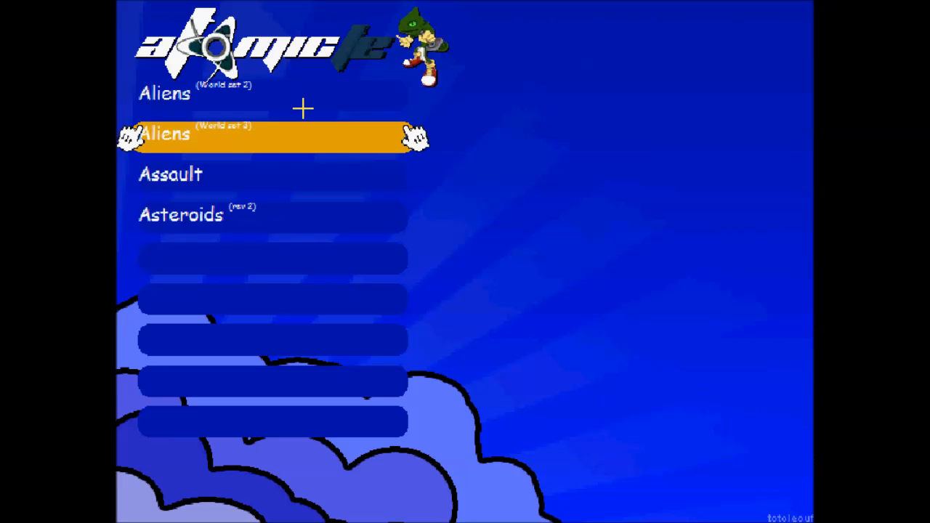
{"action": "key", "text": "Down"}
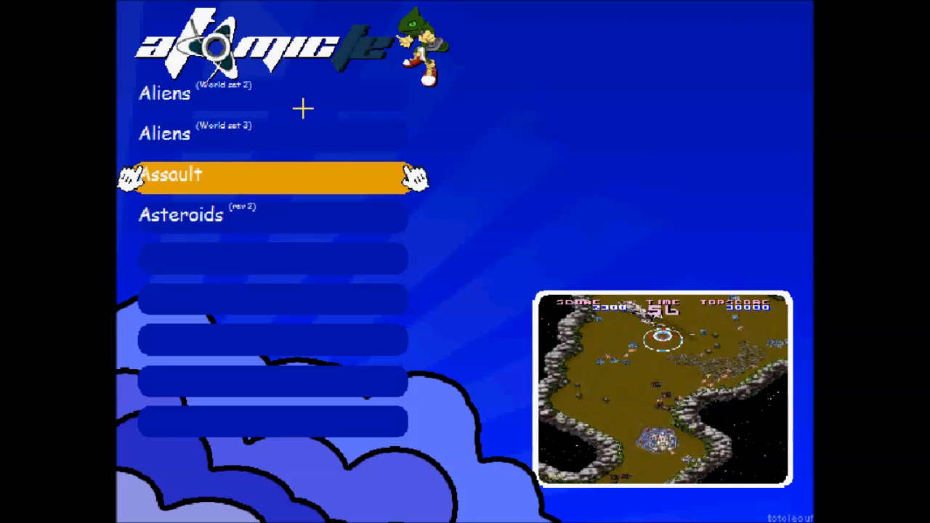
{"action": "key", "text": "Escape"}
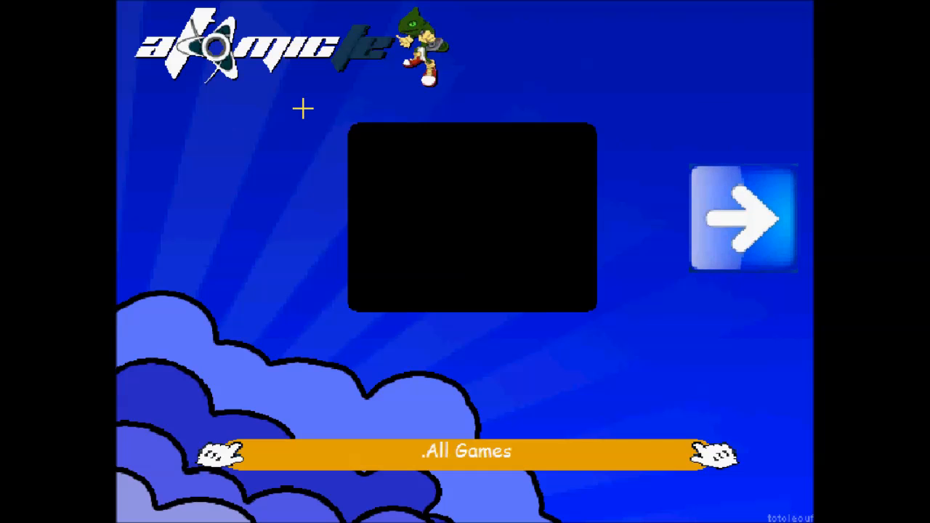
{"action": "key", "text": "Escape"}
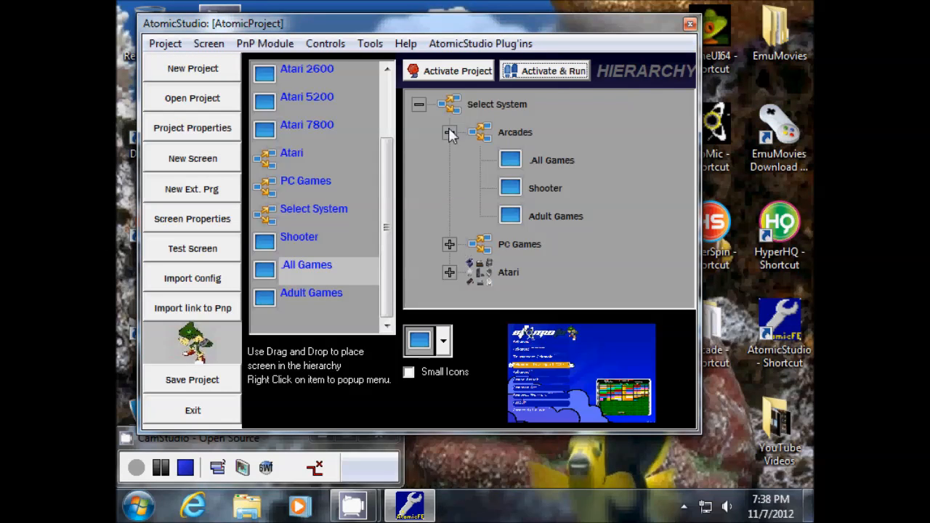
- Open the Screen Properties of the .All Games screen
{"action": "left_click", "coordinate": [548, 156]}
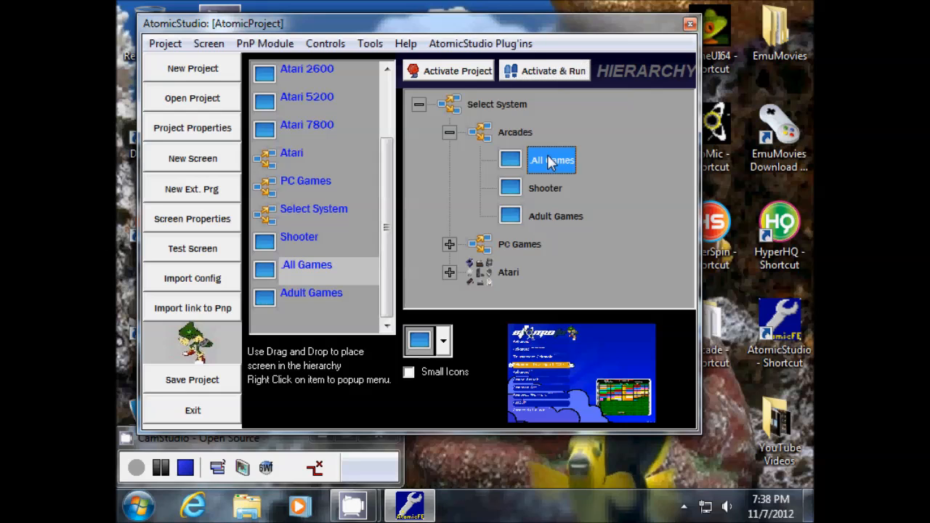
{"action": "right_click", "coordinate": [547, 156]}
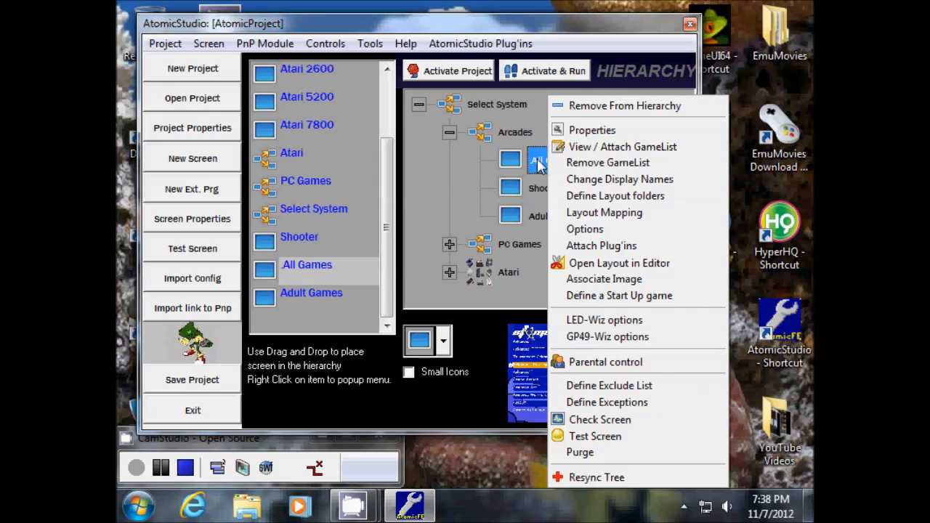
{"action": "left_click", "coordinate": [582, 130]}
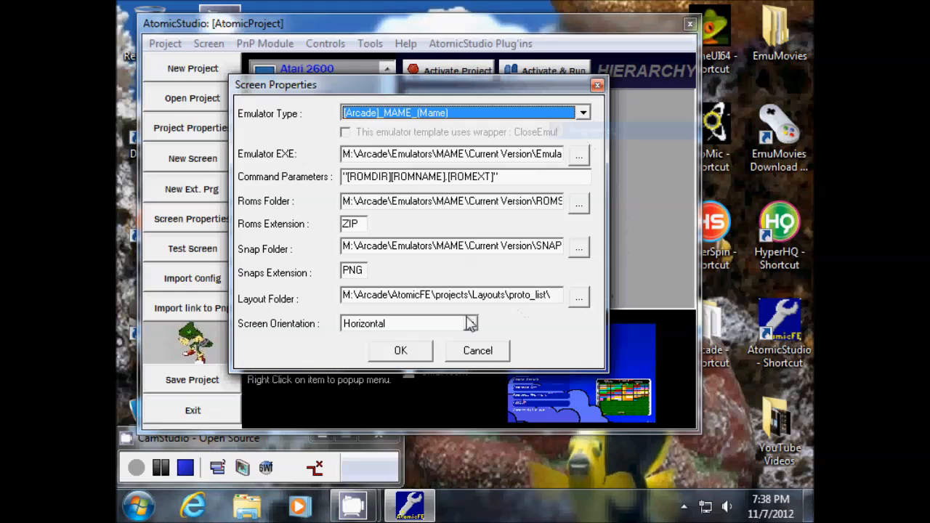
- Preview the available layouts and set proto_list as the Layout Folder
{"action": "left_click", "coordinate": [579, 298]}
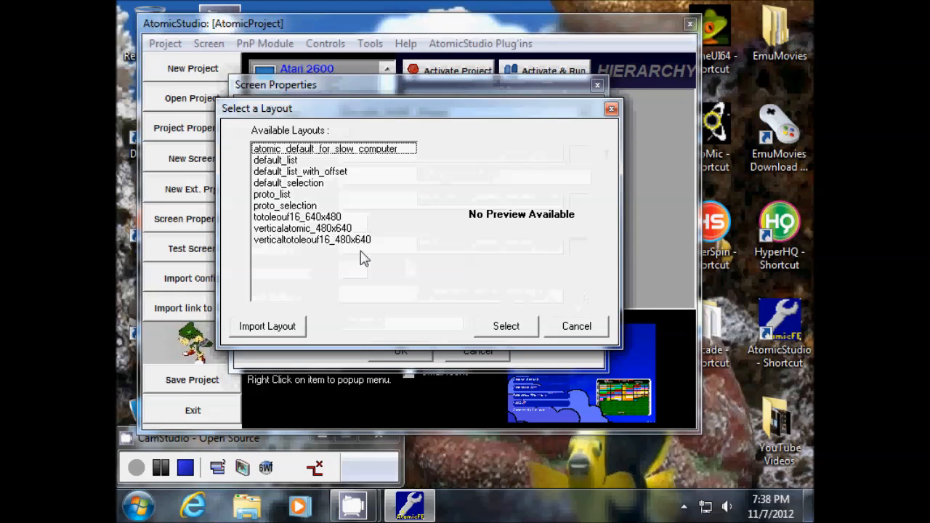
{"action": "left_click", "coordinate": [312, 172]}
{"action": "left_click", "coordinate": [309, 194]}
{"action": "left_click", "coordinate": [308, 217]}
{"action": "left_click", "coordinate": [287, 195]}
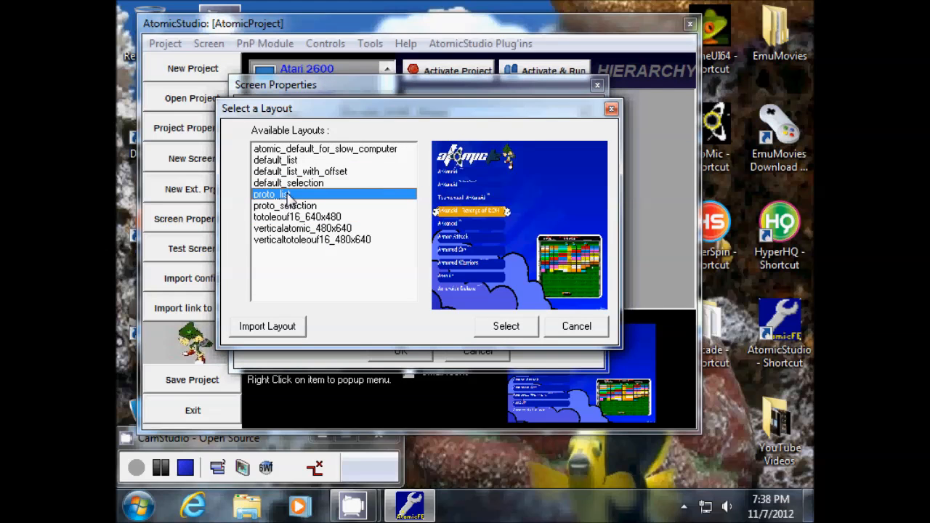
{"action": "left_click", "coordinate": [282, 207]}
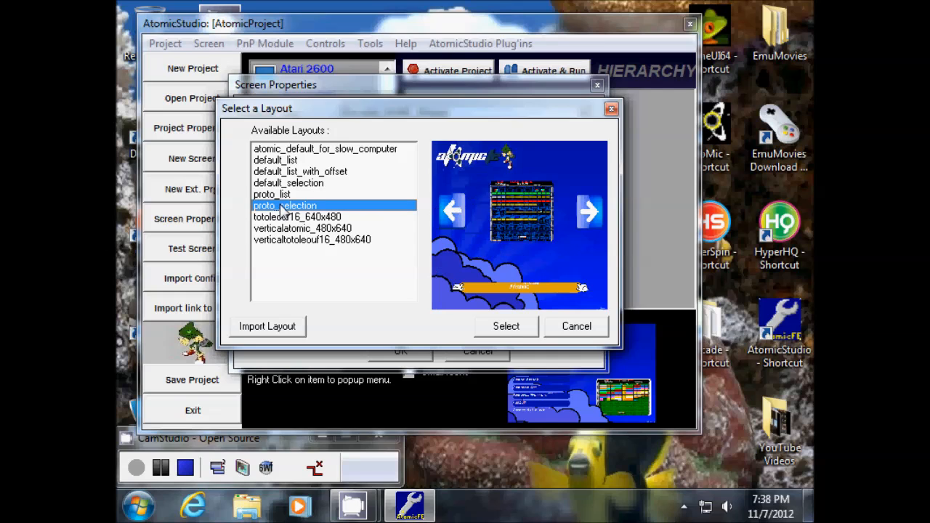
{"action": "left_click", "coordinate": [281, 195]}
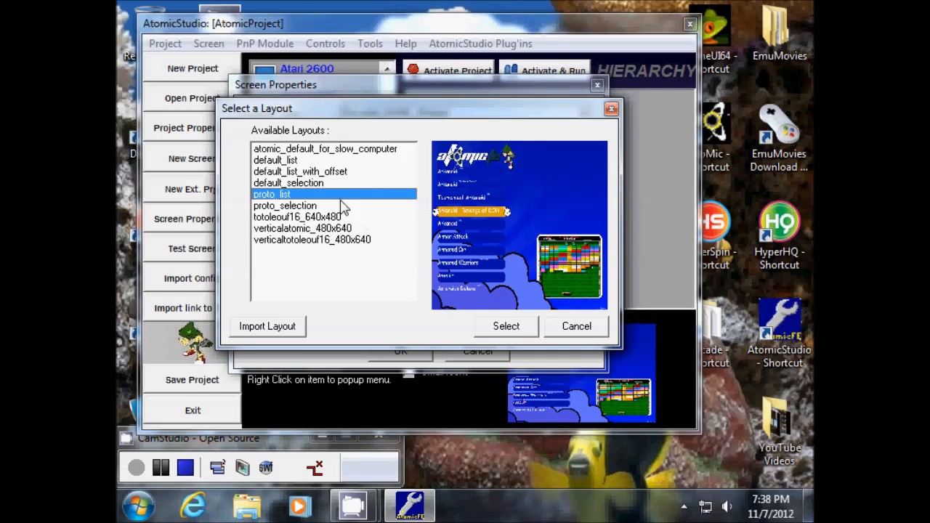
{"action": "left_click", "coordinate": [501, 326]}
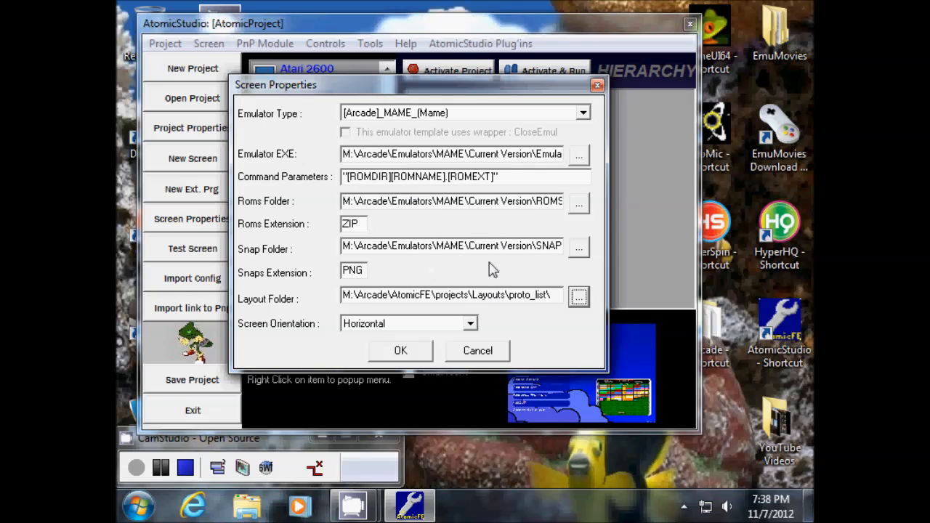
{"action": "left_click_drag", "start_coordinate": [476, 94], "coordinate": [512, 101]}
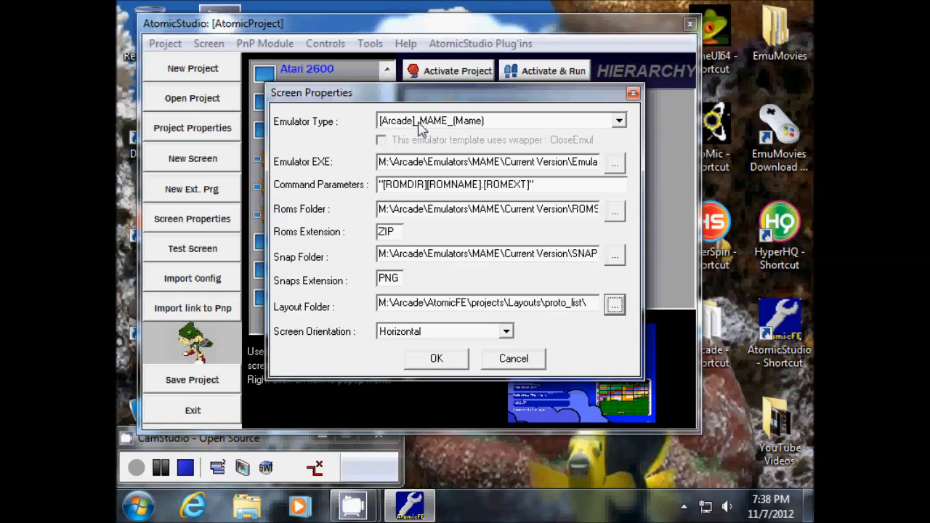
- Reselect [Arcade]_MAME_(Mame), wrap the Command Parameters in double quotes, and confirm with OK
{"action": "left_click", "coordinate": [619, 120]}
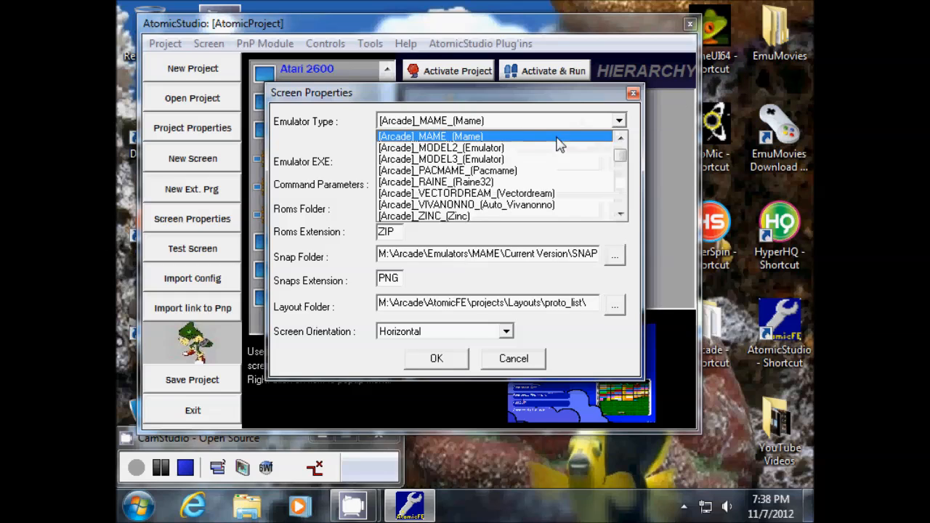
{"action": "left_click", "coordinate": [458, 137]}
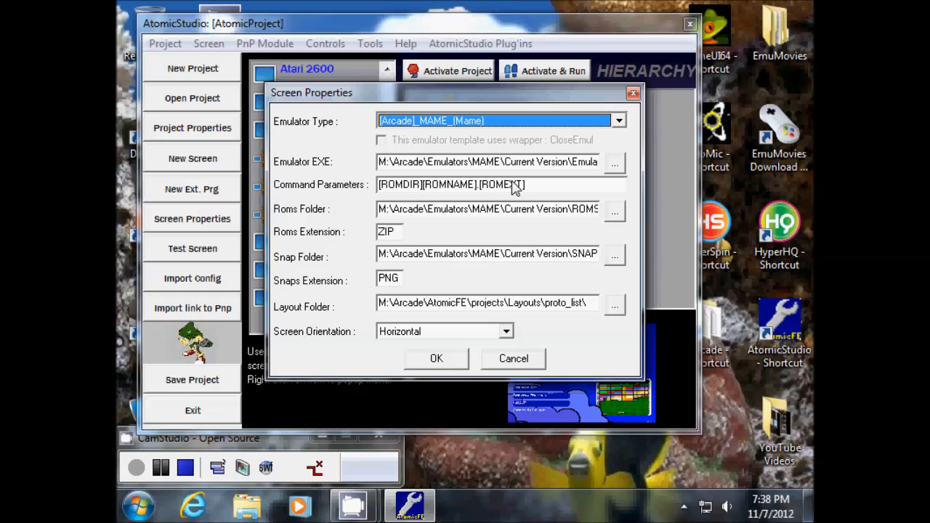
{"action": "left_click", "coordinate": [541, 186]}
{"action": "left_click_drag", "start_coordinate": [541, 185], "coordinate": [372, 191]}
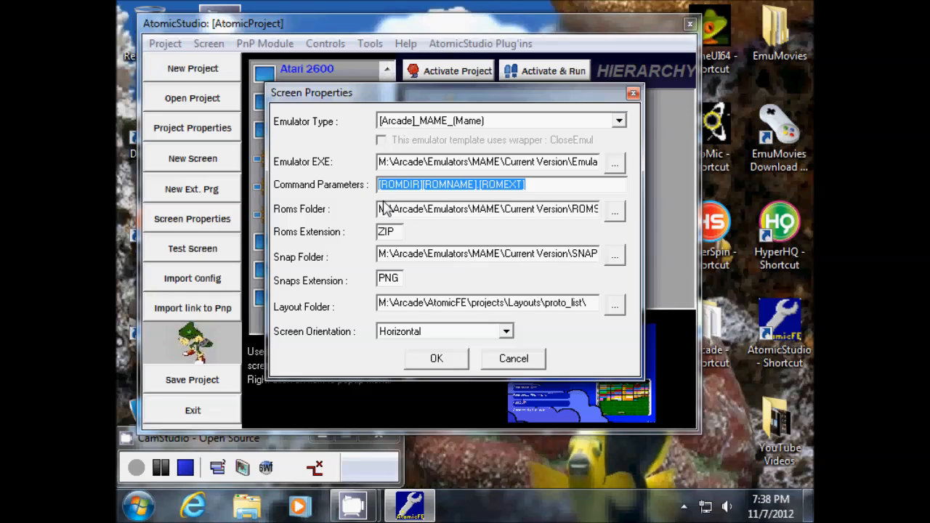
{"action": "left_click", "coordinate": [556, 186]}
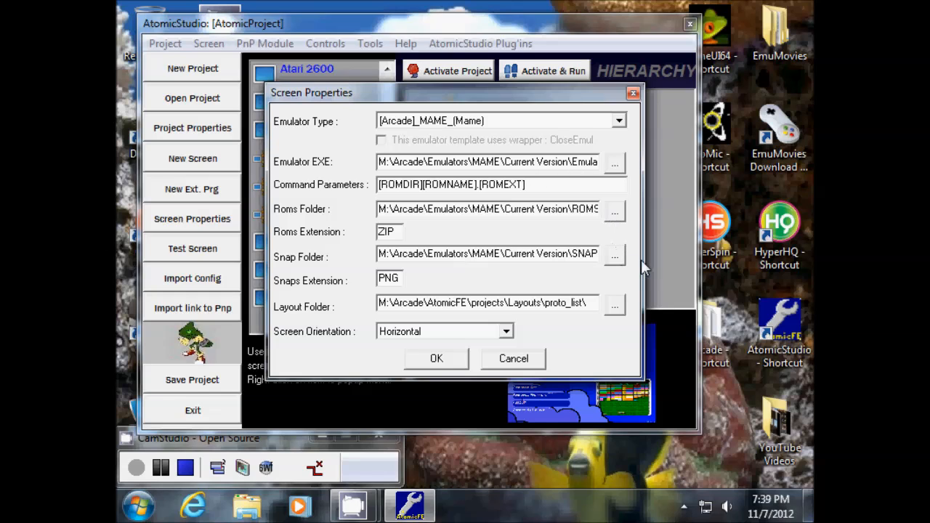
{"action": "type", "text": "\""}
{"action": "key", "text": "Home"}
{"action": "type", "text": "\""}
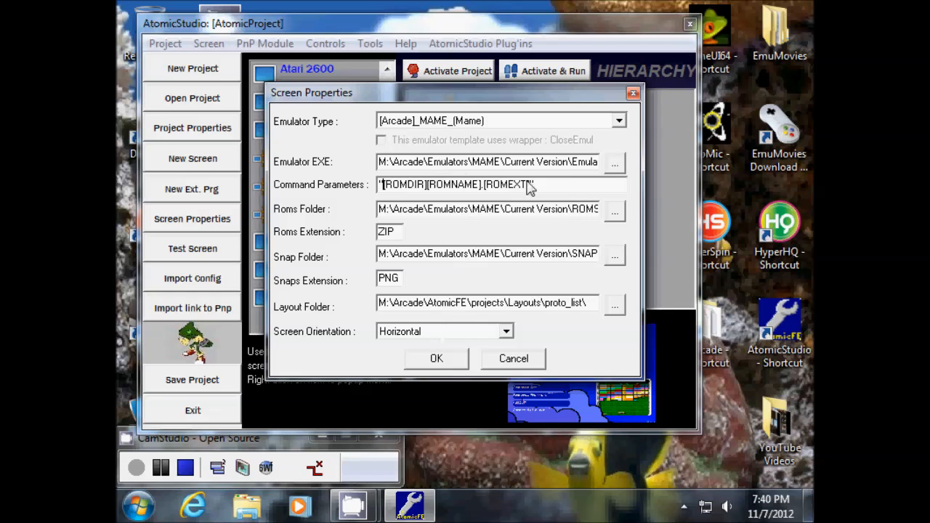
{"action": "left_click", "coordinate": [434, 359]}
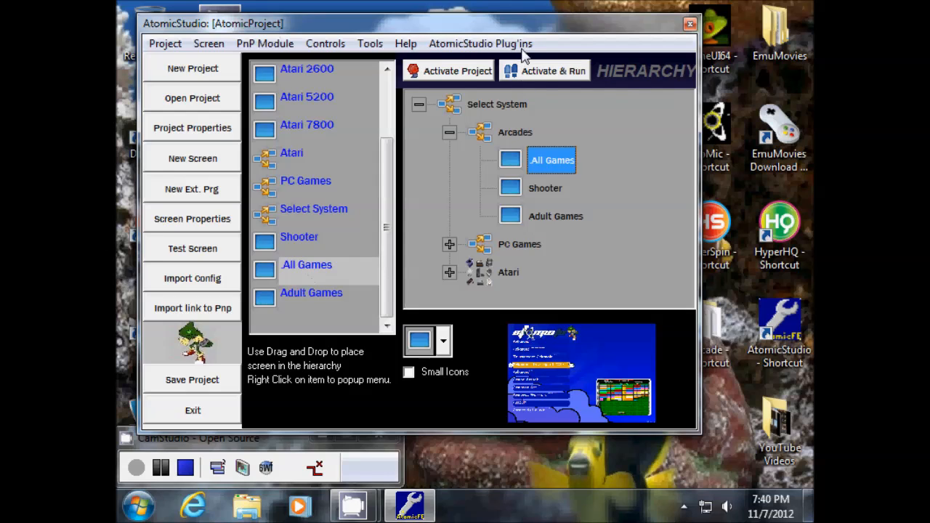
- Shift the AtomicStudio window right, scroll the screen list, and stop the recording
{"action": "left_click_drag", "start_coordinate": [522, 24], "coordinate": [564, 28]}
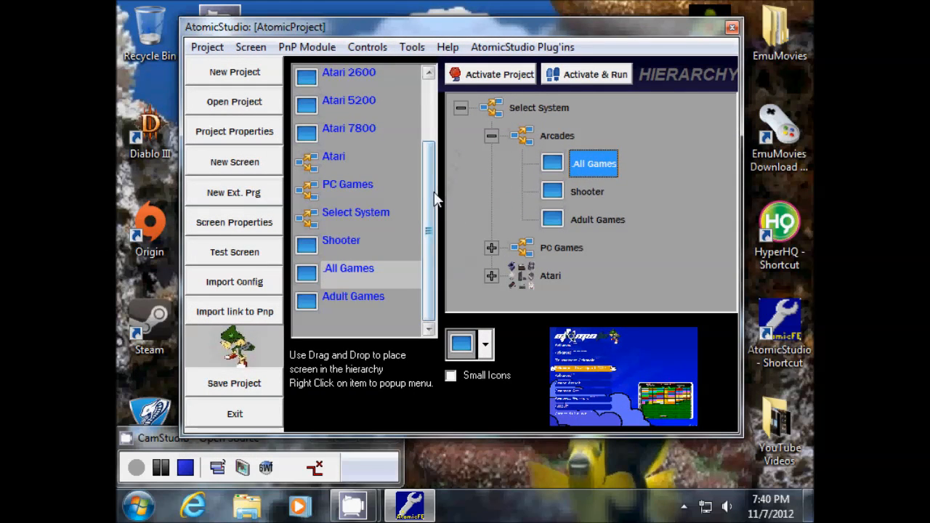
{"action": "left_click_drag", "start_coordinate": [434, 186], "coordinate": [436, 116]}
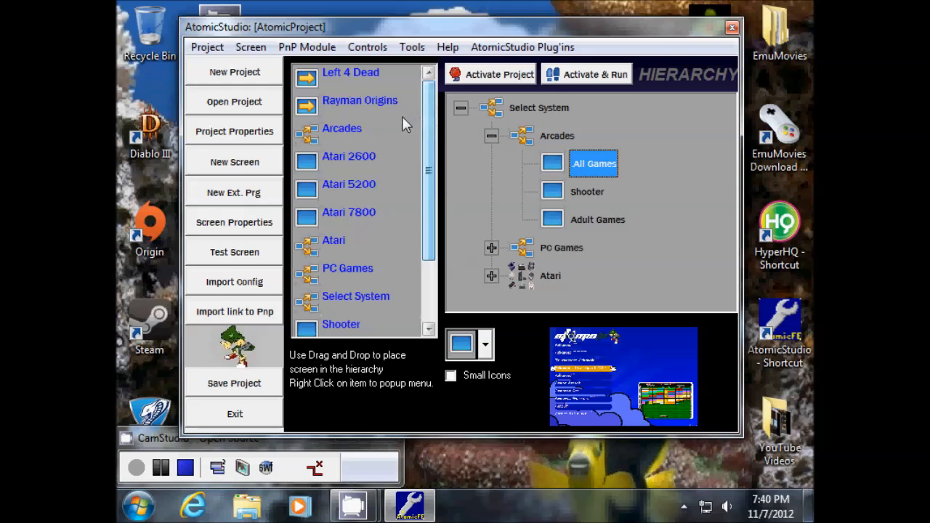
{"action": "left_click_drag", "start_coordinate": [432, 208], "coordinate": [435, 280]}
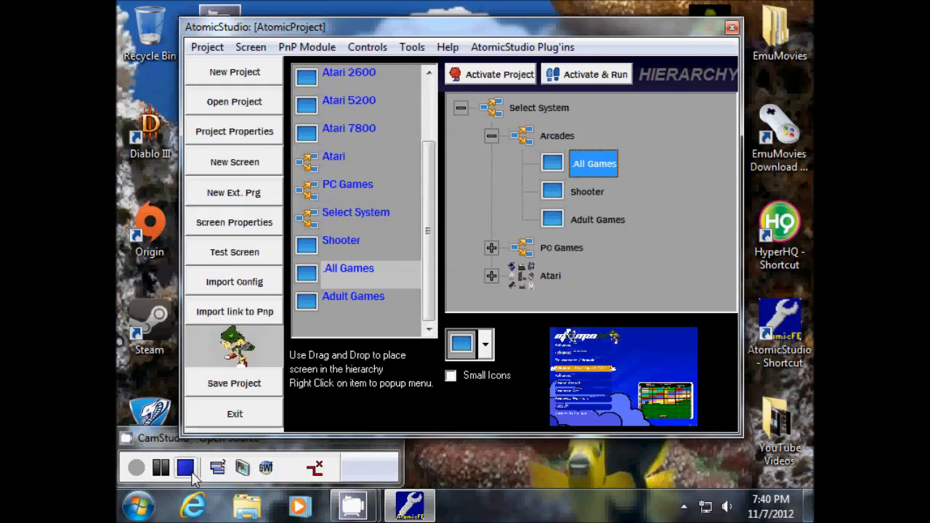
{"action": "left_click", "coordinate": [185, 474]}
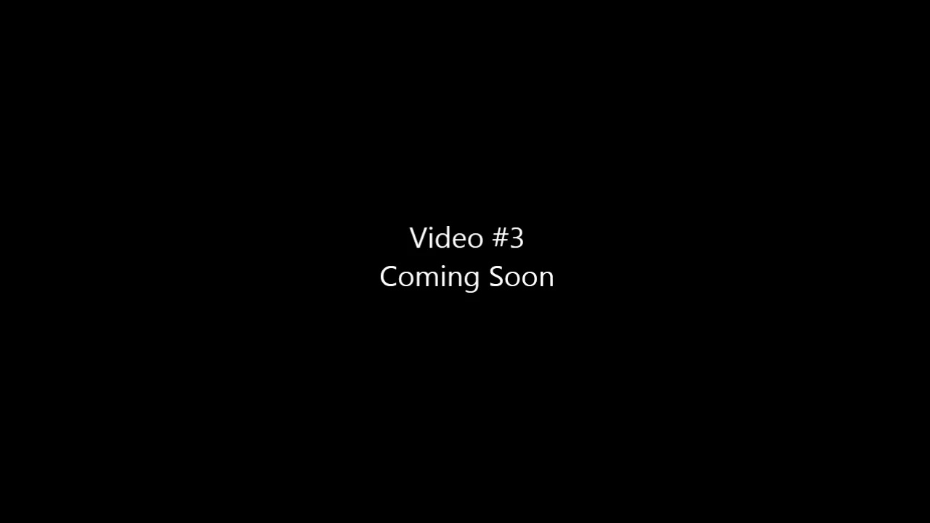